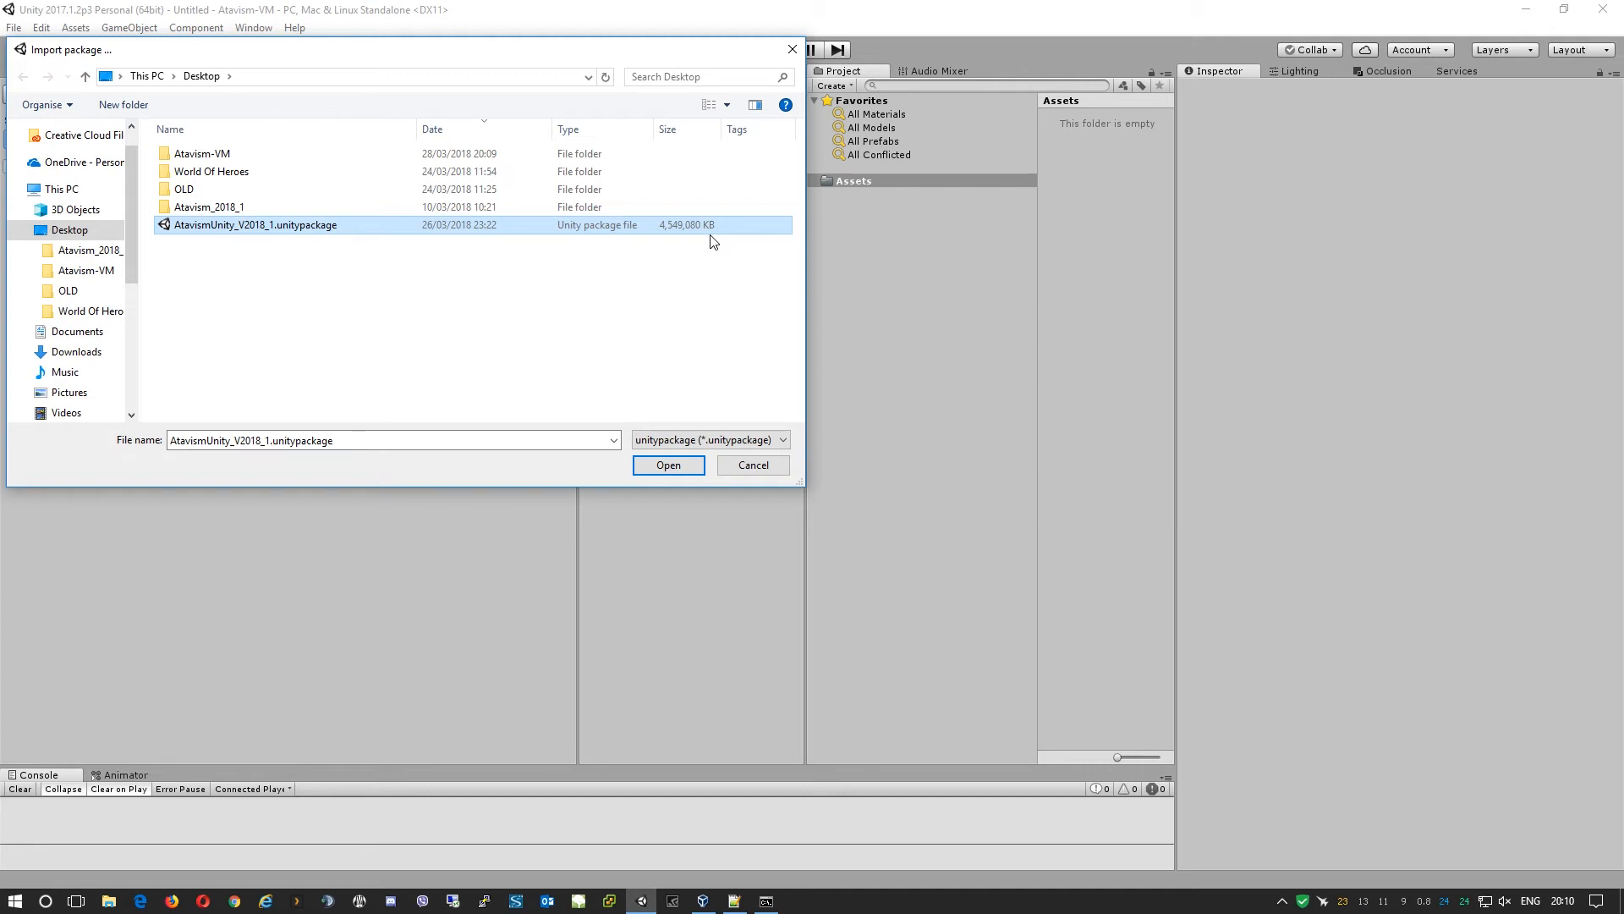
Begin decompressing the Atavism package, then bring up the phpMyAdmin login page in Opera.
{"action": "left_click", "coordinate": [670, 465]}
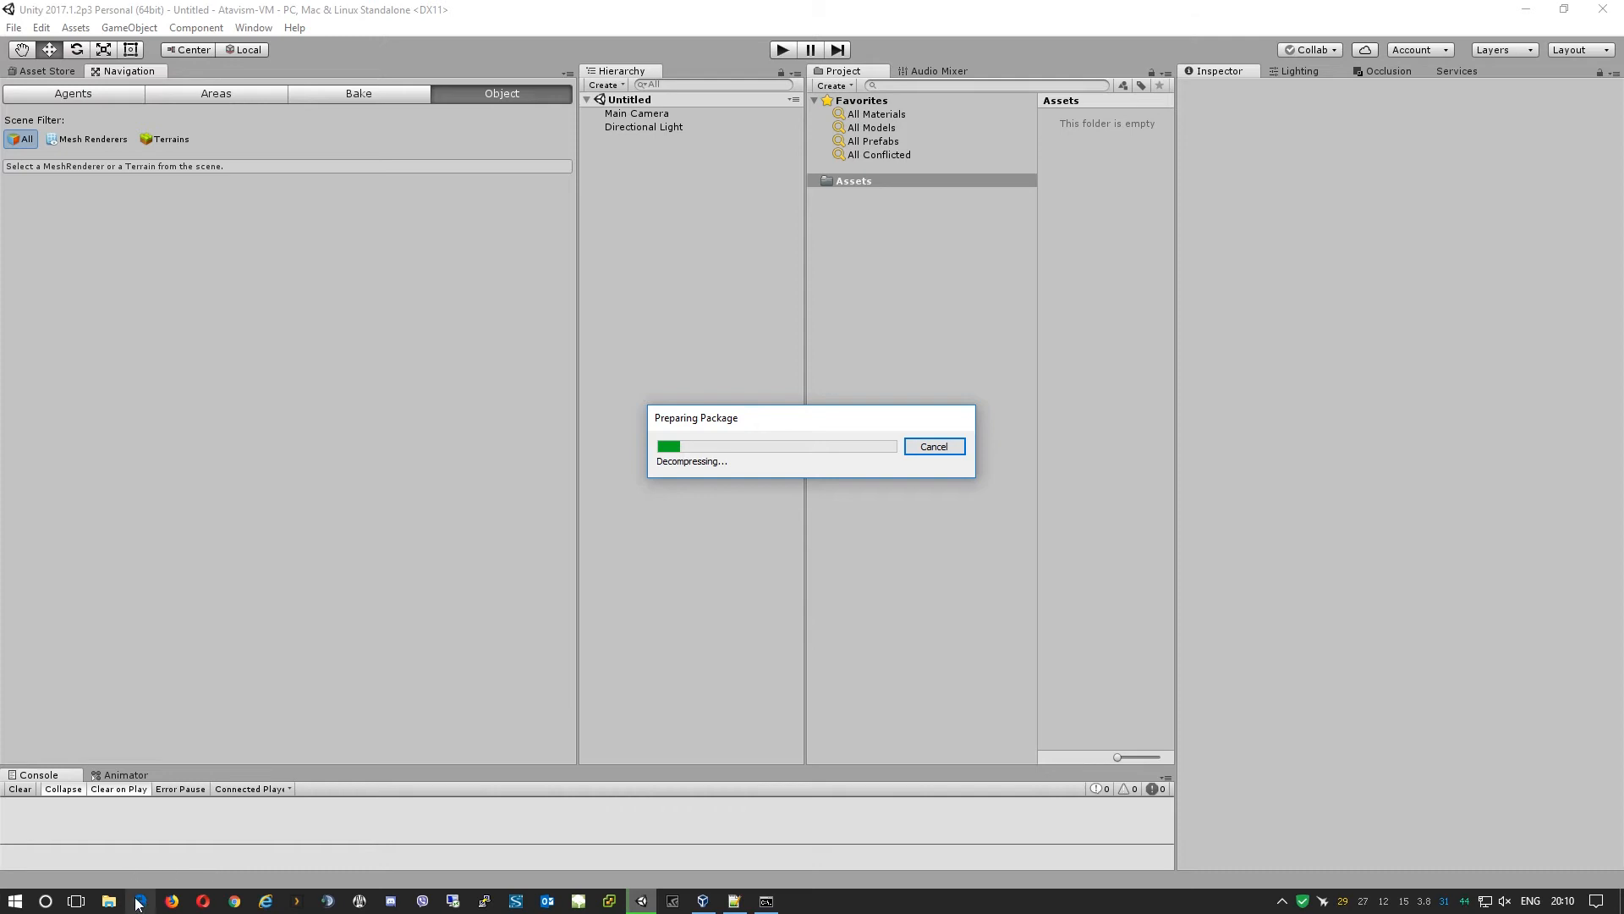
{"action": "left_click", "coordinate": [201, 904]}
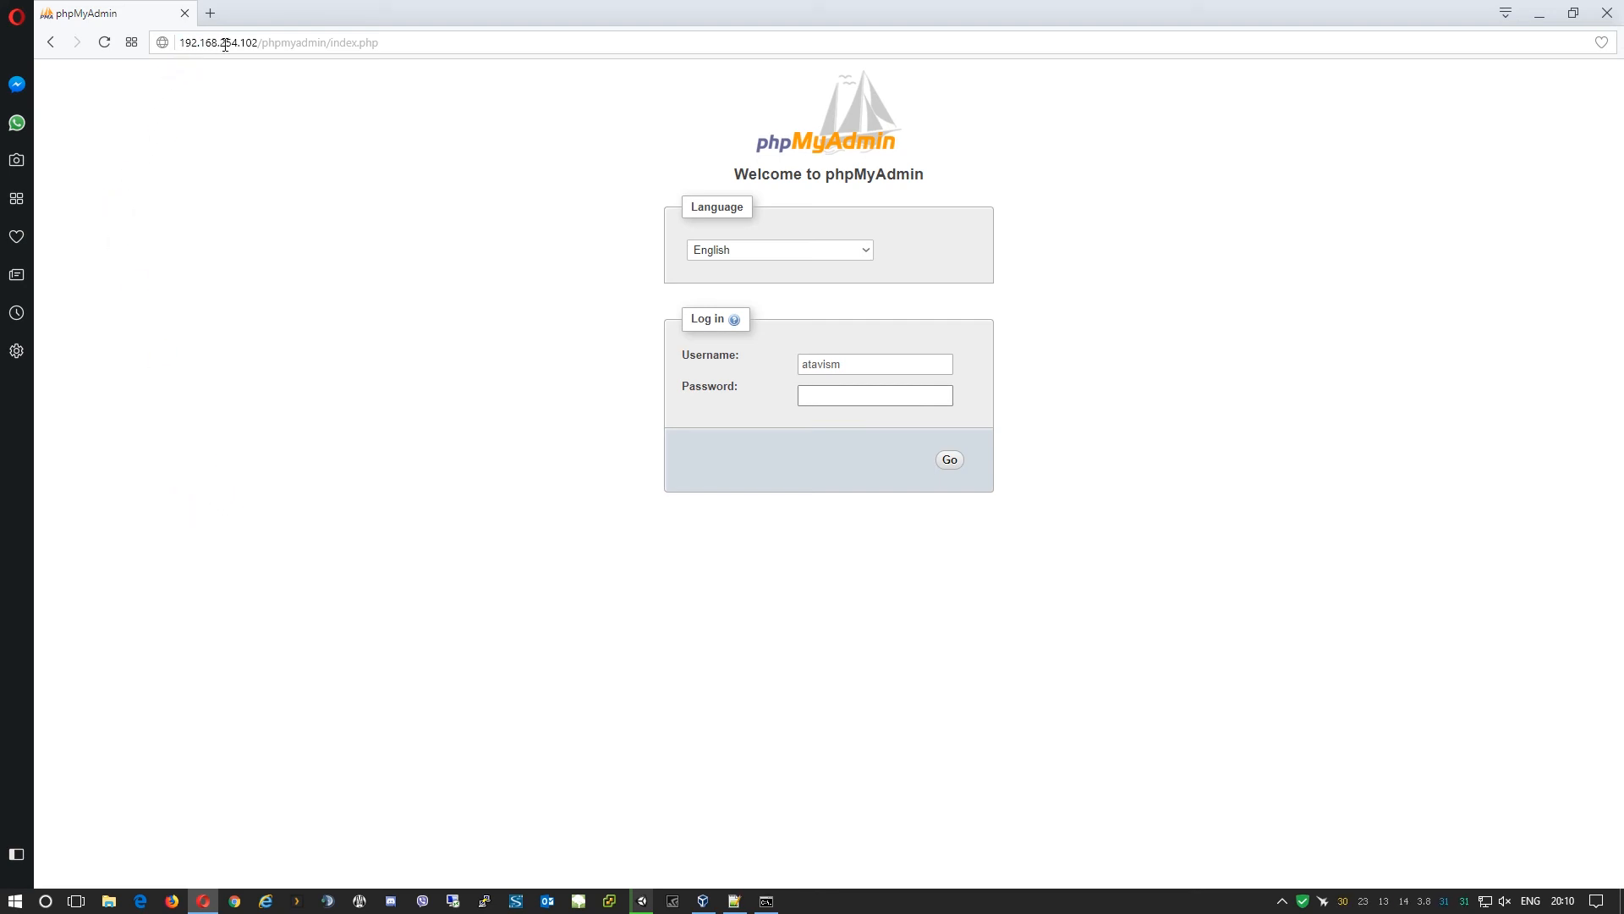
Log into phpMyAdmin at 192.168.254.102 with the database password, then log out and close the browser.
{"action": "left_click_drag", "start_coordinate": [254, 40], "coordinate": [152, 46]}
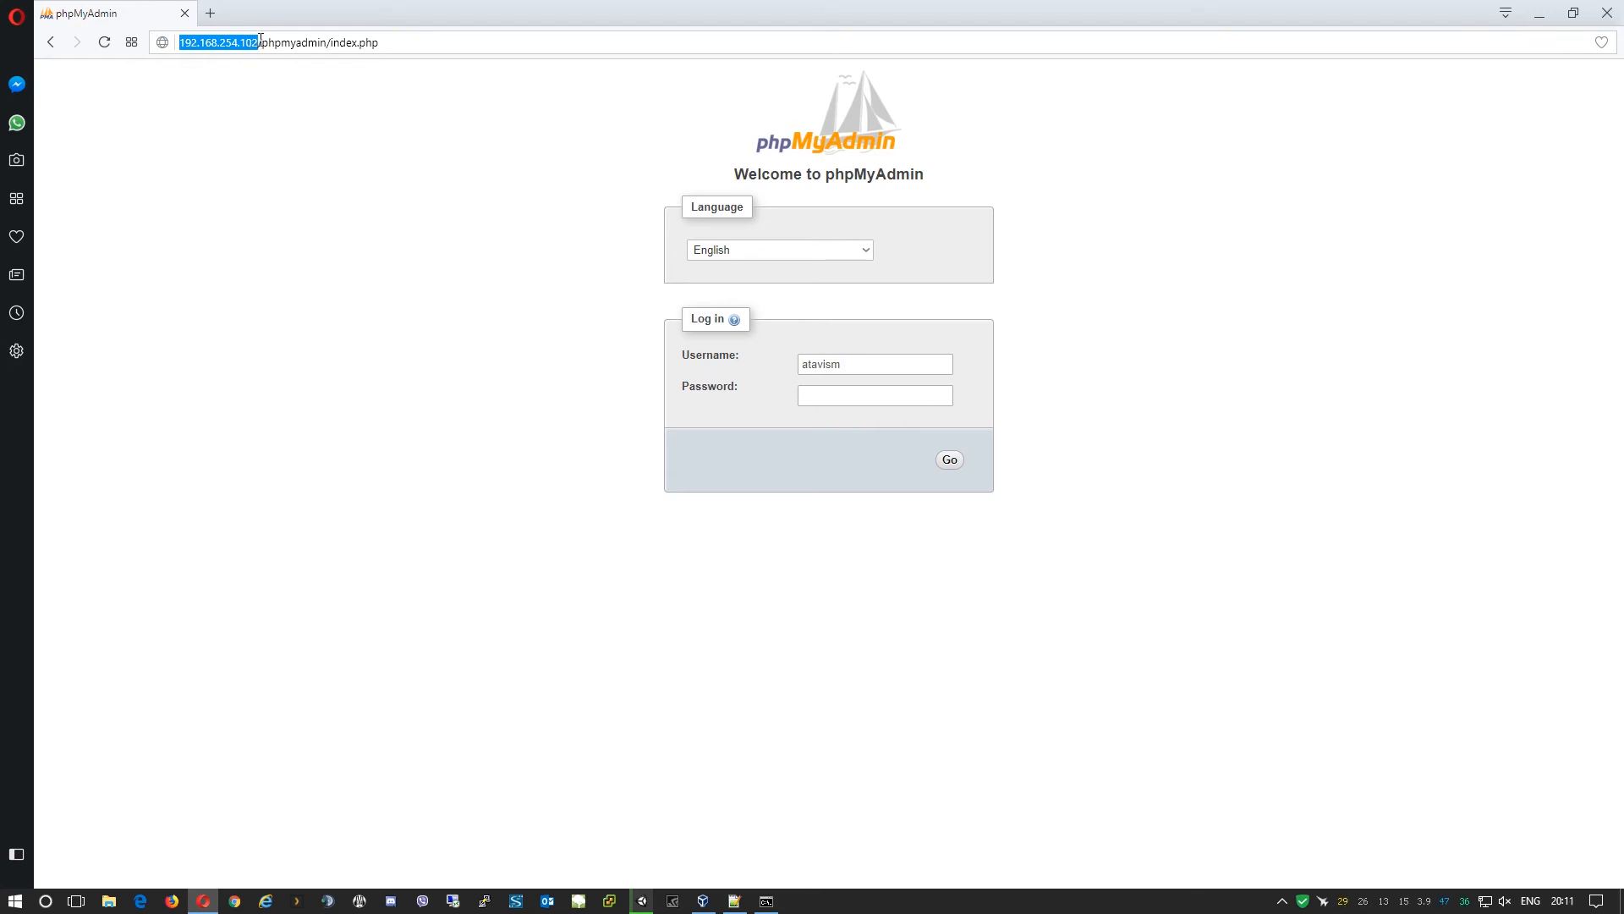
{"action": "left_click_drag", "start_coordinate": [263, 43], "coordinate": [328, 44]}
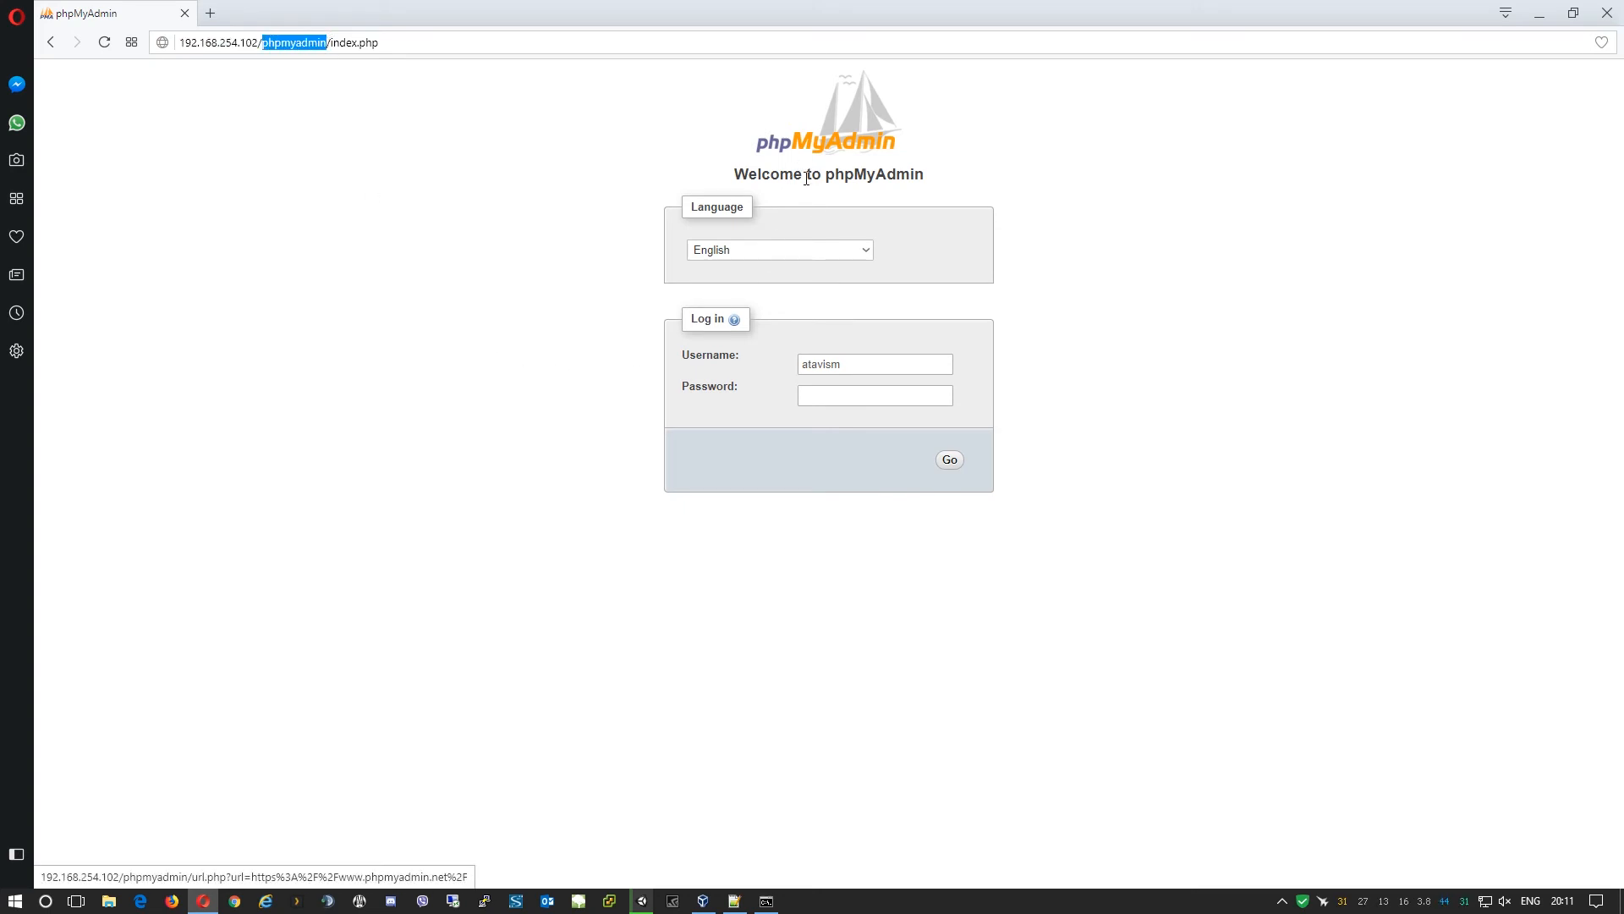
{"action": "left_click", "coordinate": [867, 391]}
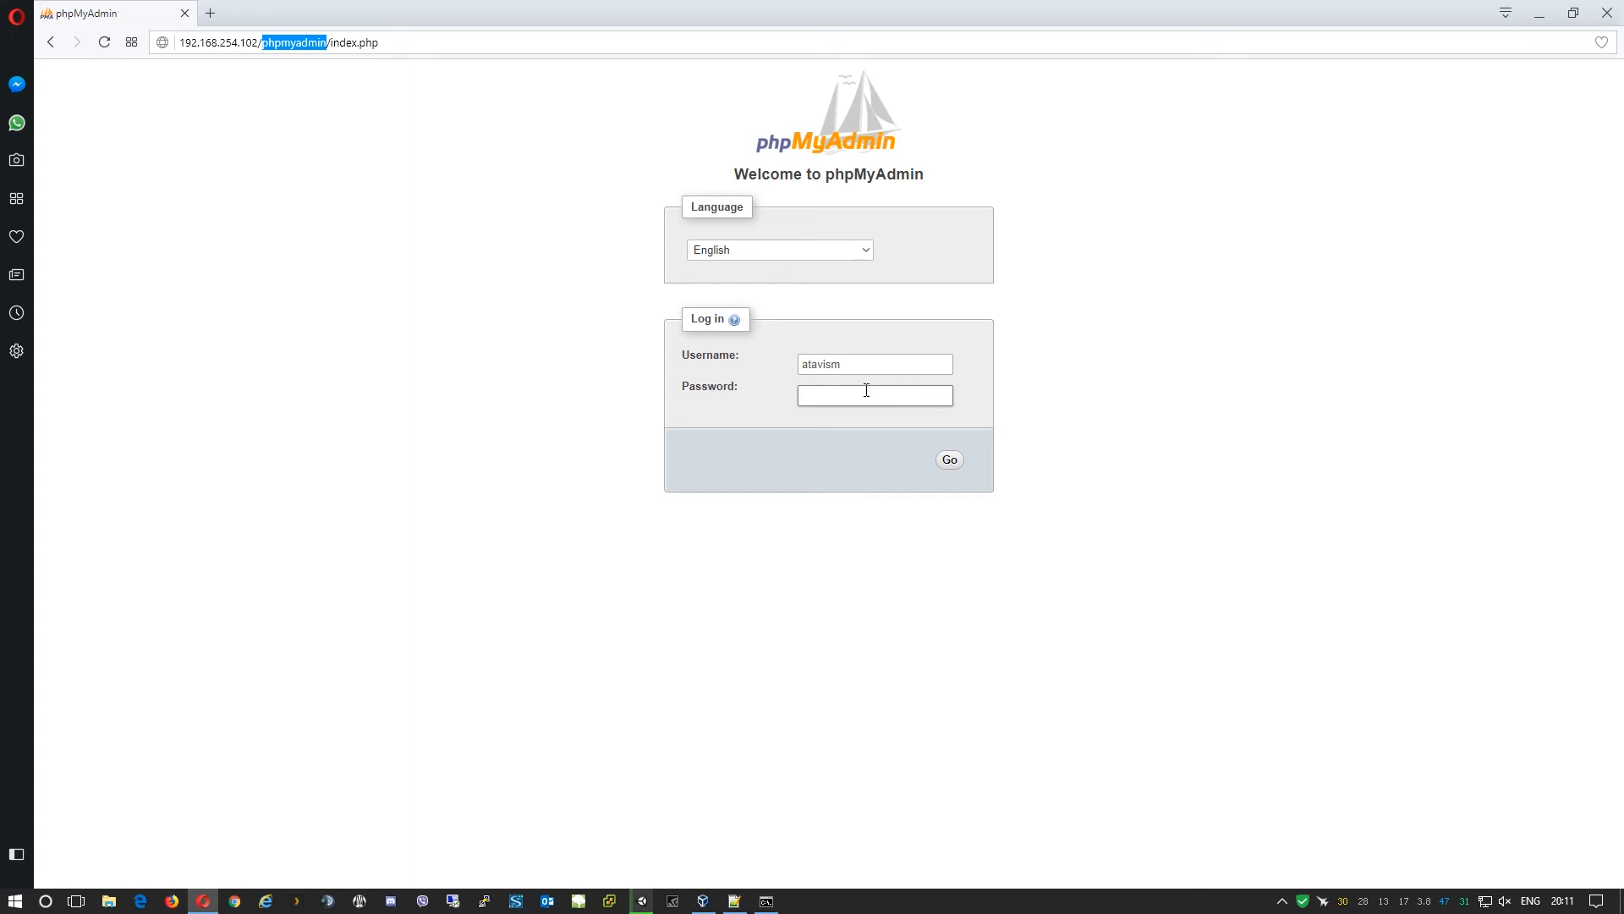
{"action": "left_click", "coordinate": [867, 392]}
{"action": "type", "text": "•••••••"}
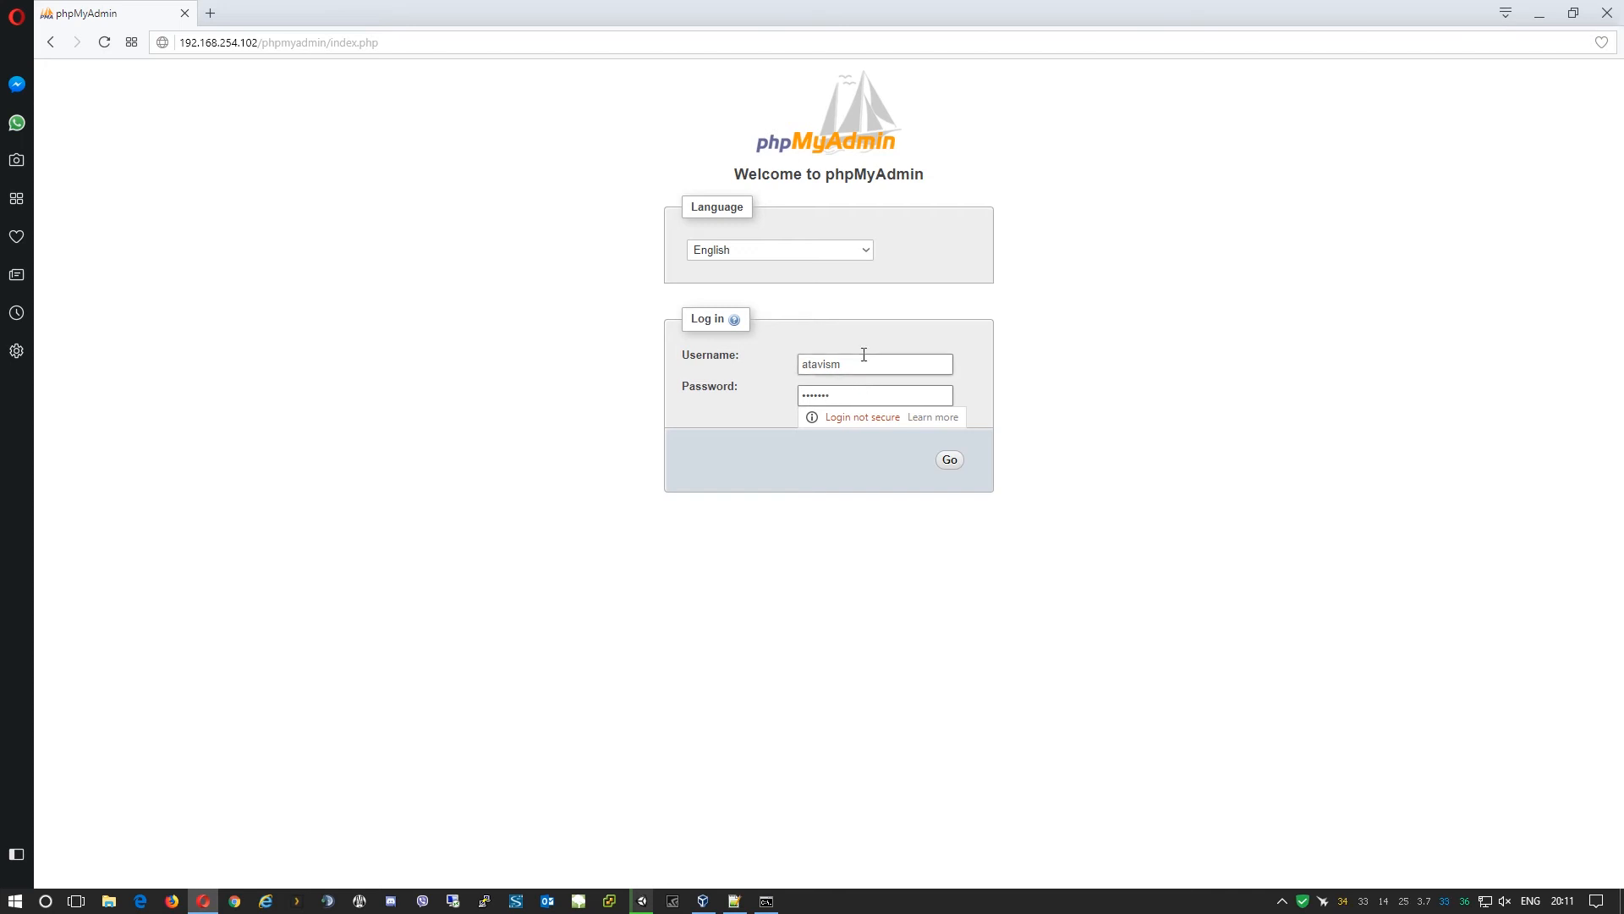
{"action": "left_click", "coordinate": [955, 462]}
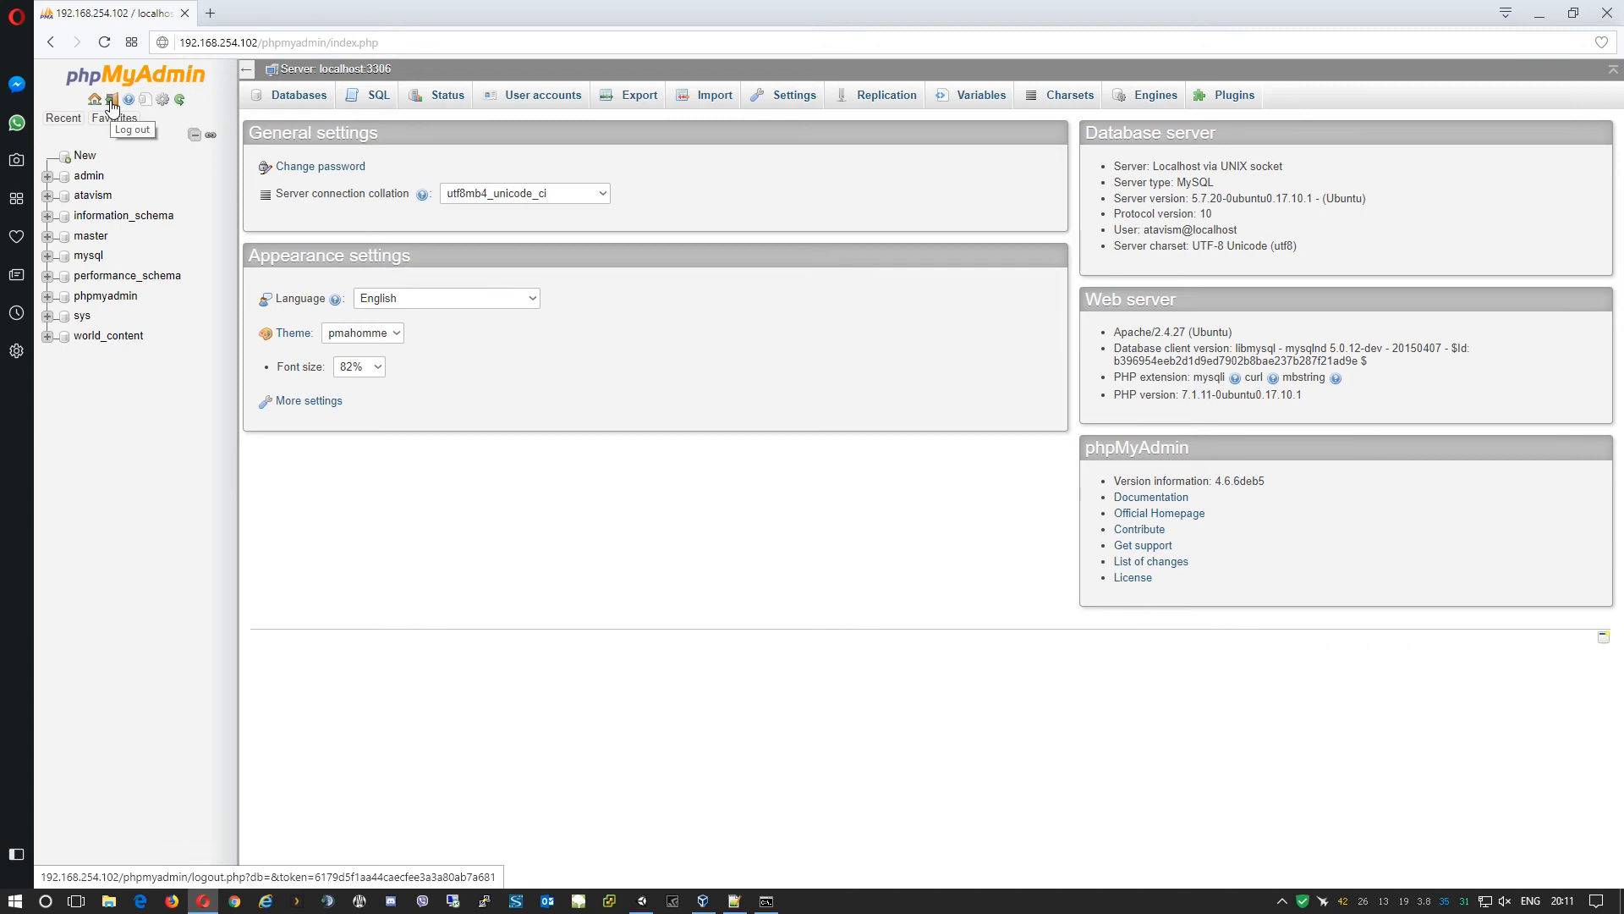
{"action": "left_click", "coordinate": [112, 103]}
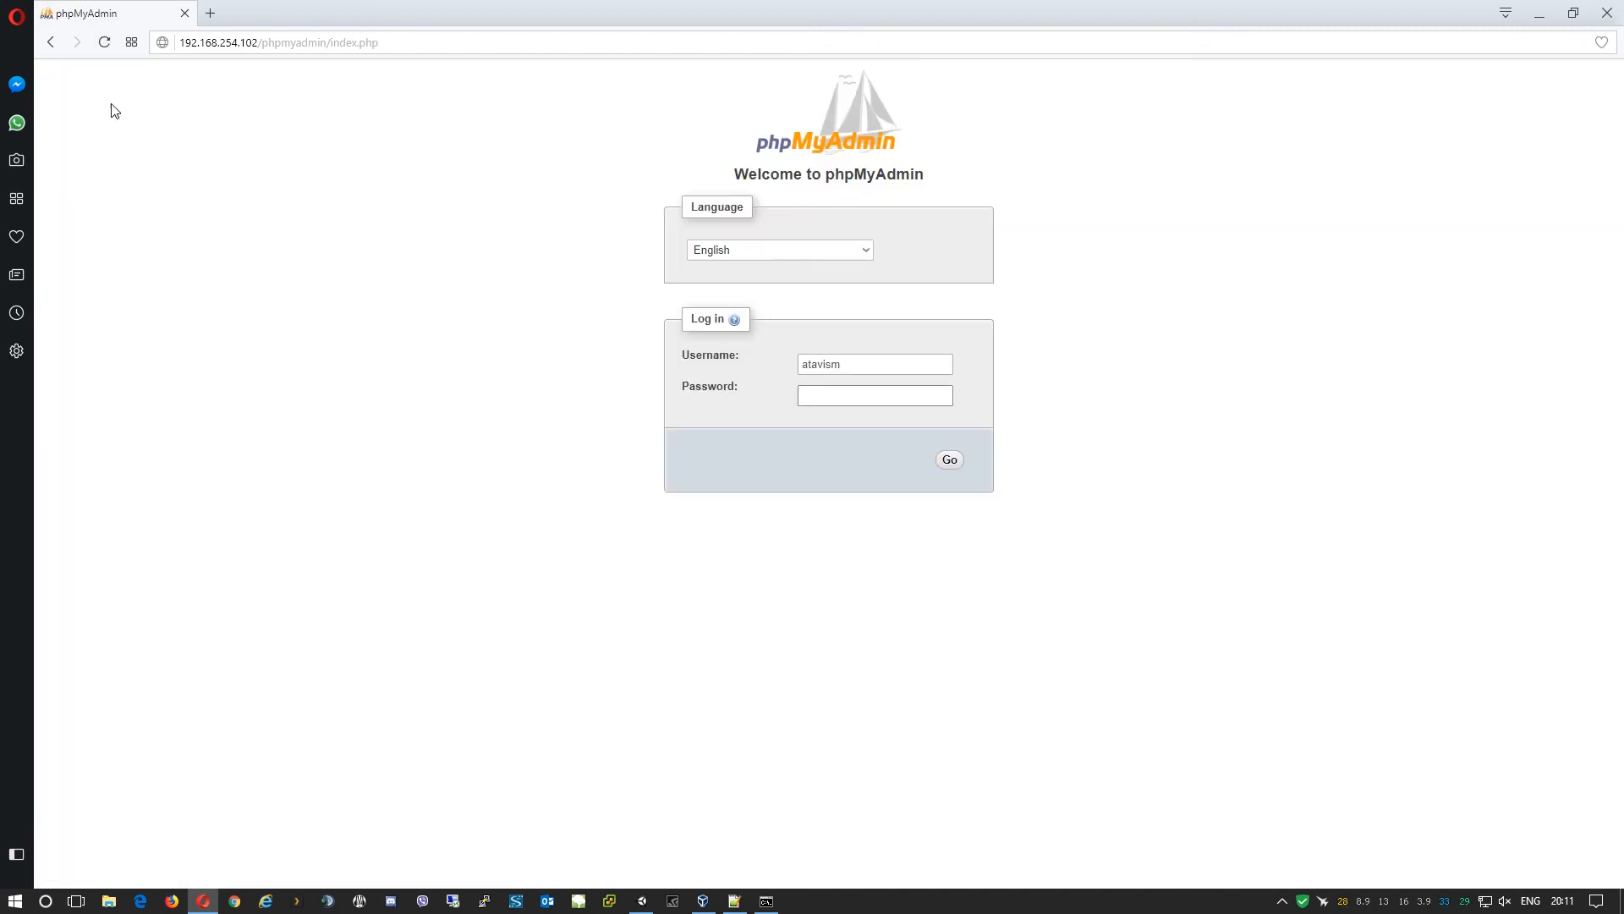
{"action": "left_click", "coordinate": [1606, 13]}
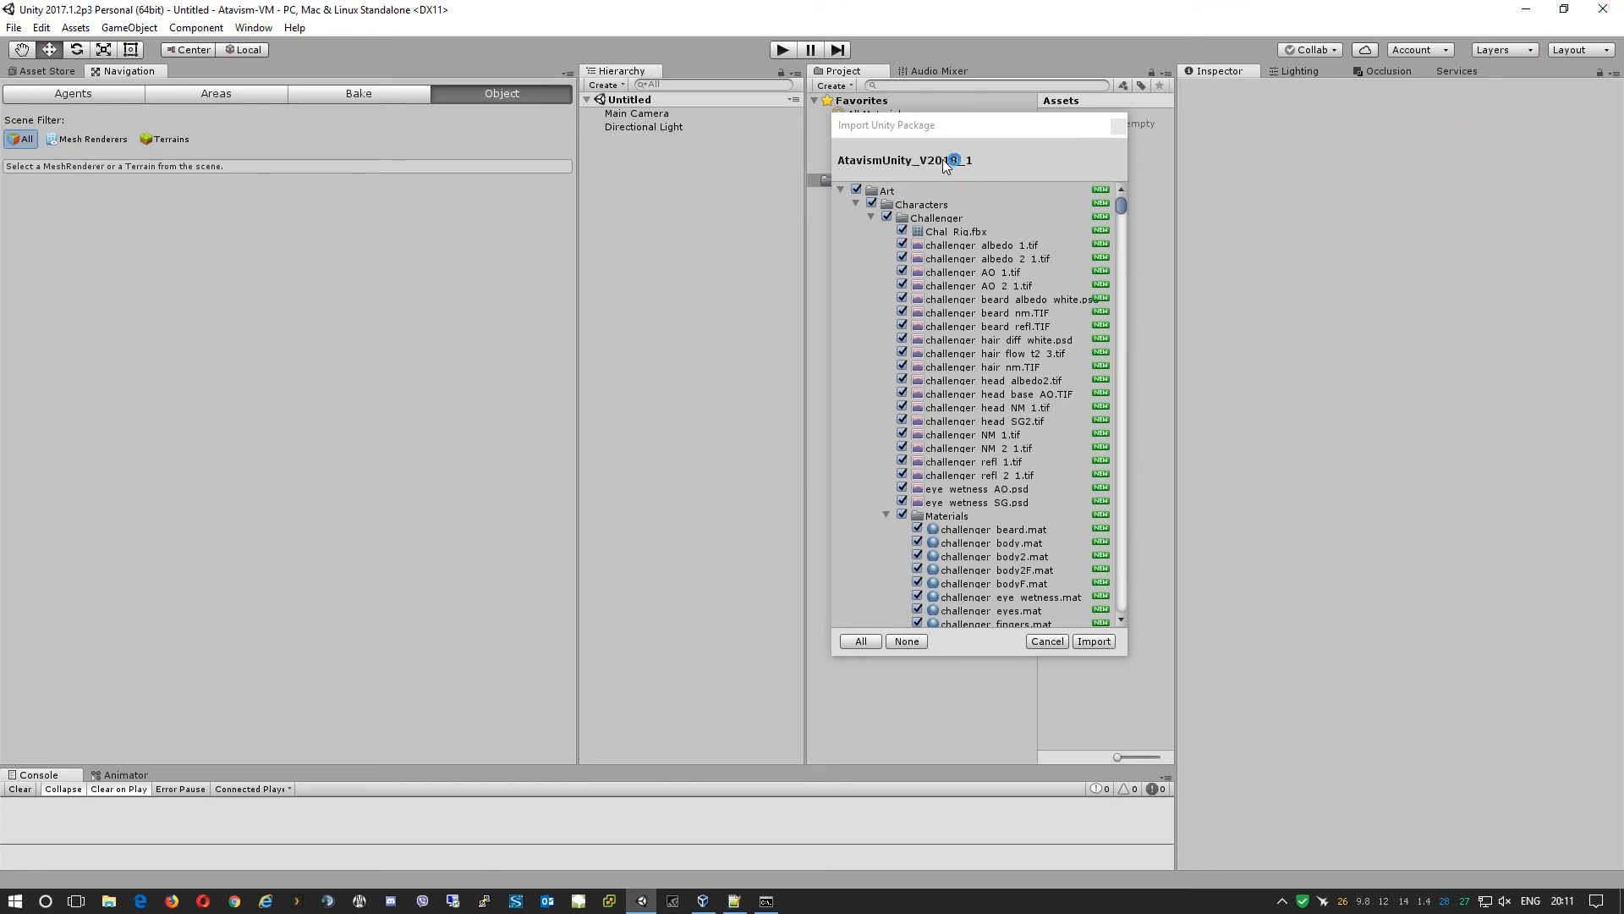
Import every ticked asset of AtavismUnity_V2018_1 into the project.
{"action": "left_click_drag", "start_coordinate": [946, 125], "coordinate": [874, 125]}
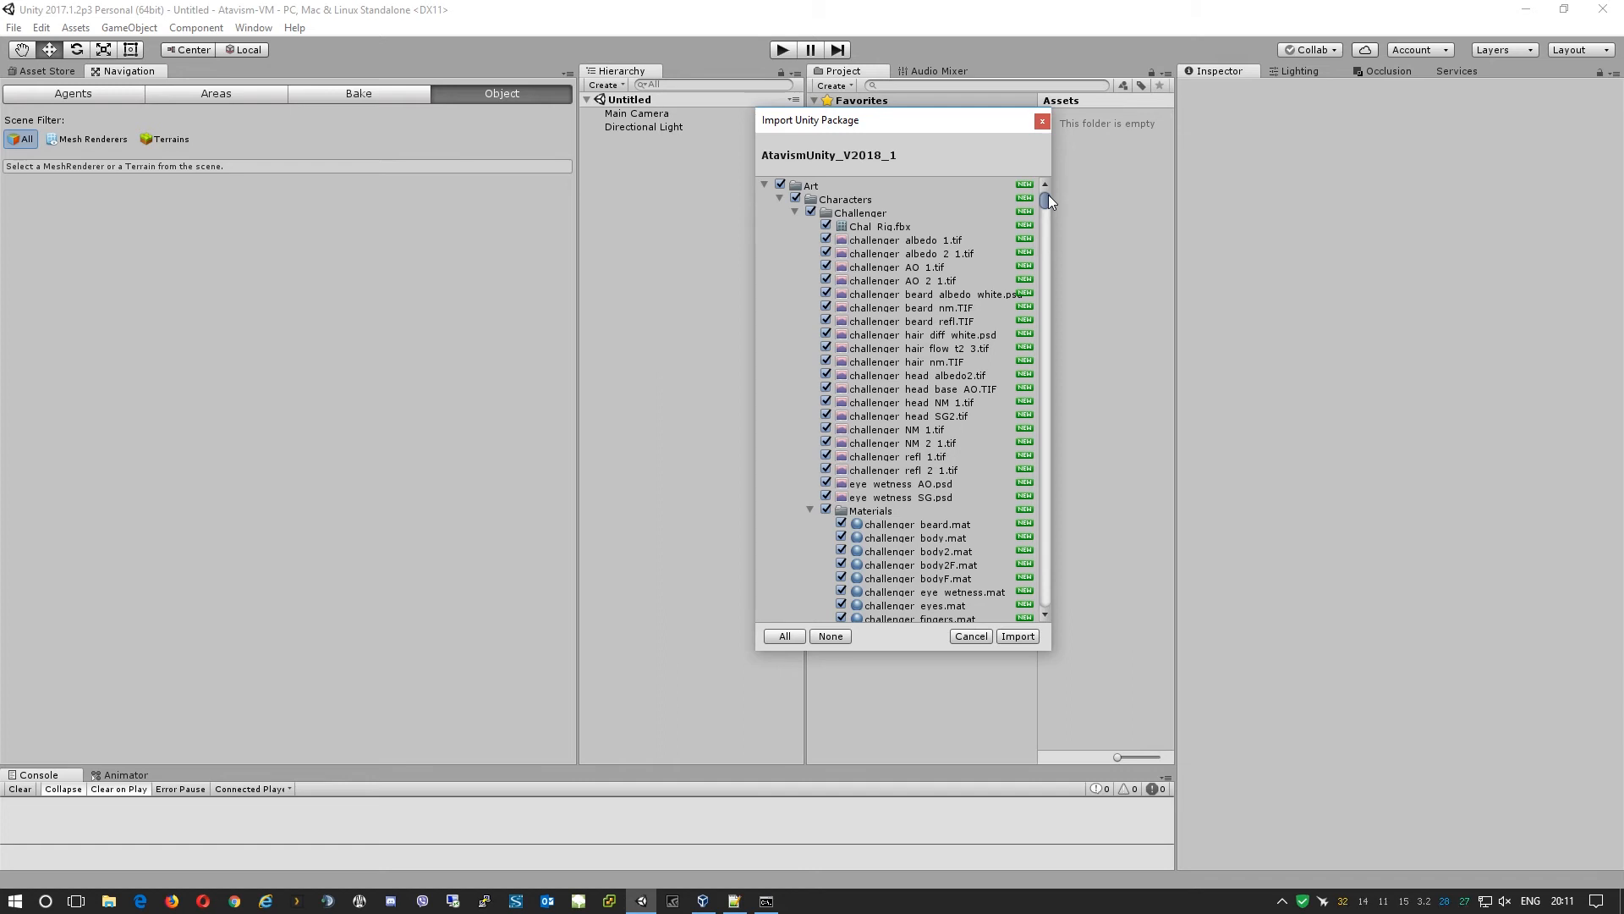
{"action": "left_click_drag", "start_coordinate": [1048, 194], "coordinate": [1068, 610]}
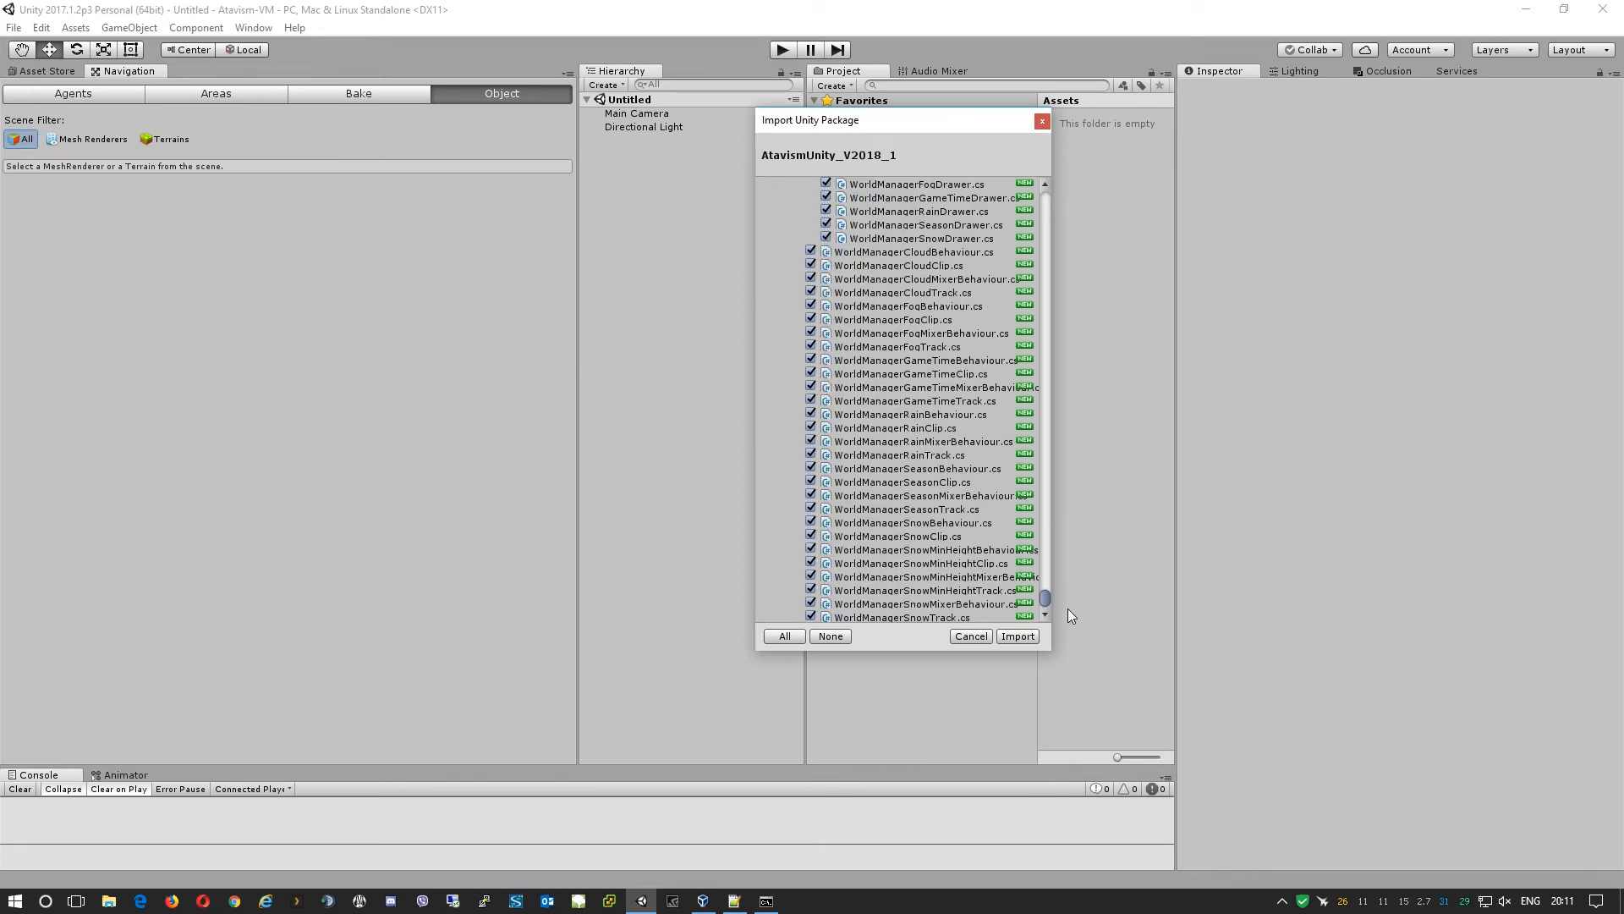
{"action": "left_click", "coordinate": [1018, 637]}
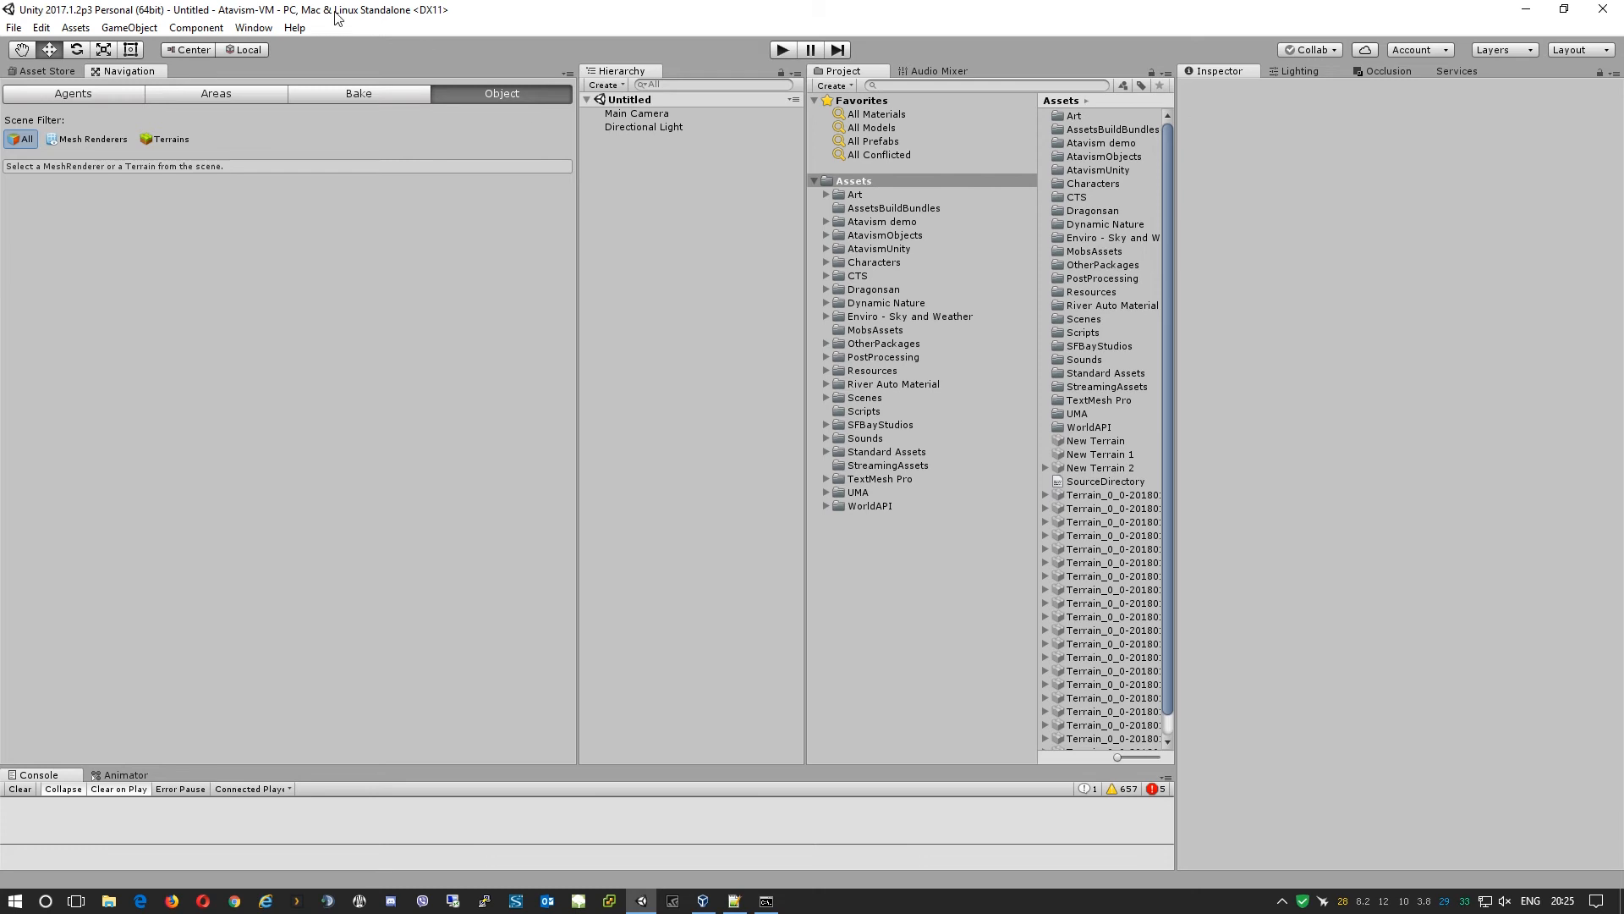
Open Window > Atavism Online and sign in with the Atavism account e-mail and password.
{"action": "left_click", "coordinate": [253, 28]}
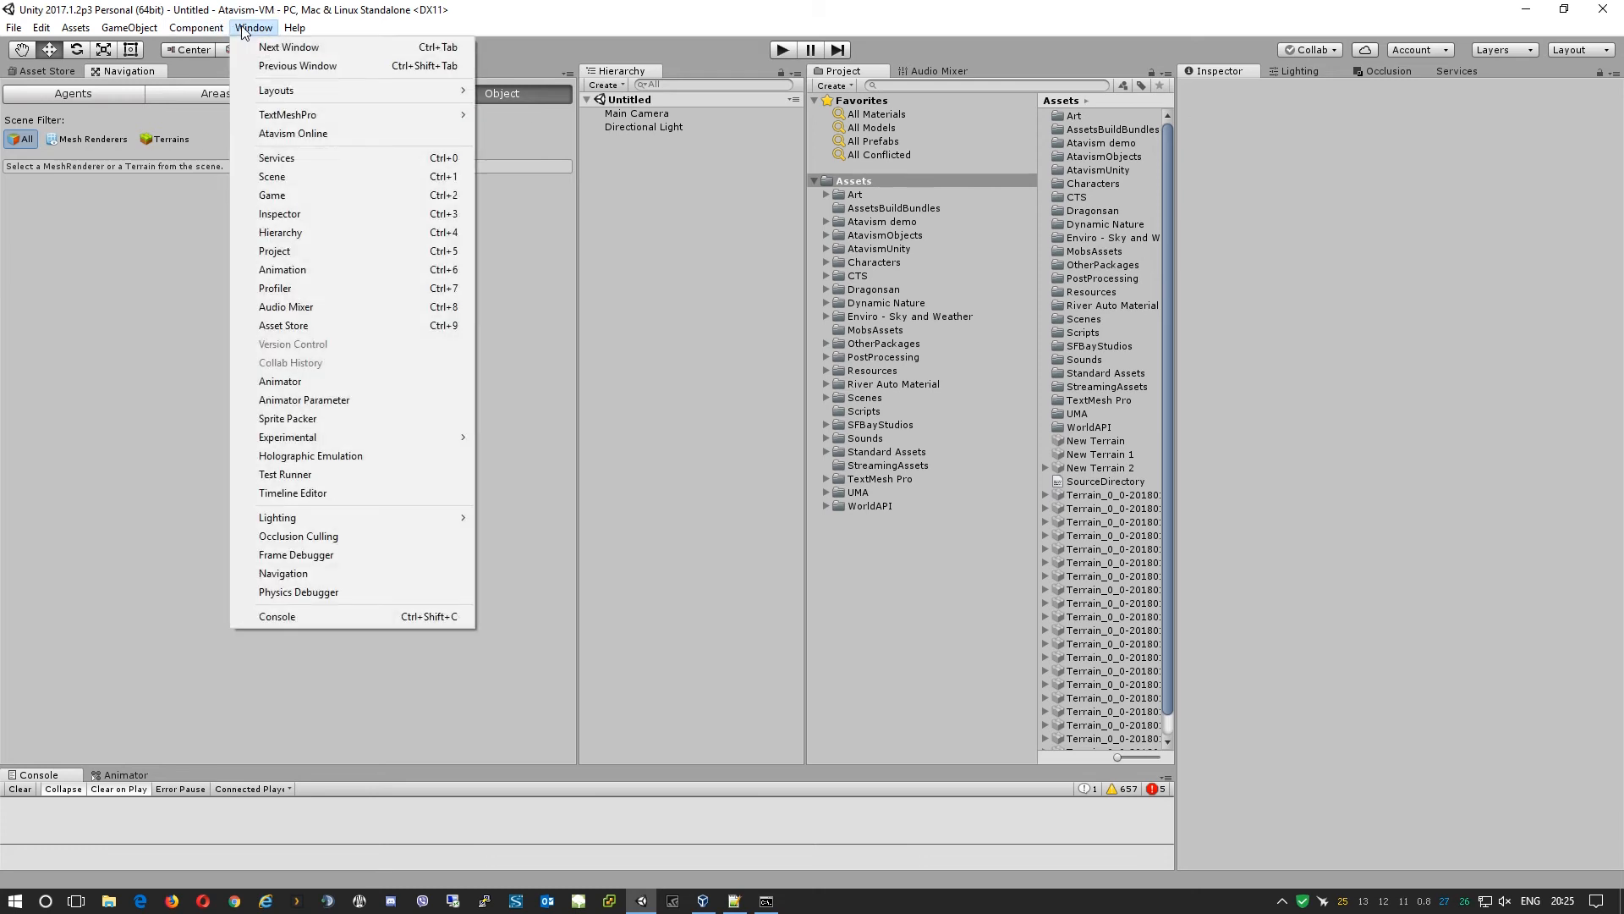
{"action": "left_click", "coordinate": [272, 136]}
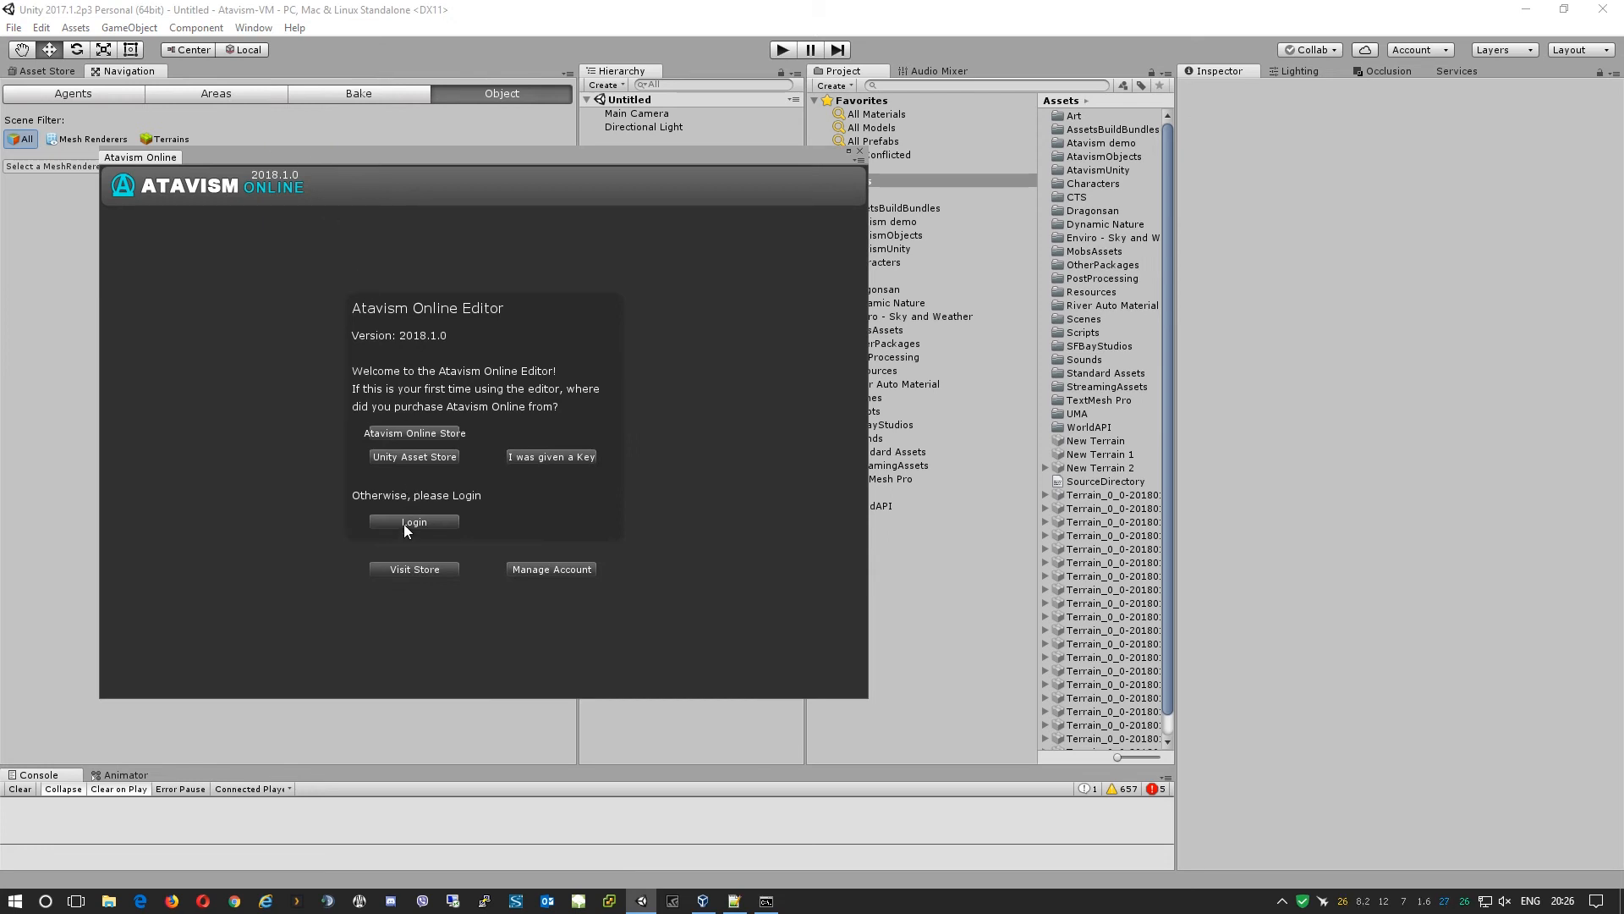
{"action": "left_click", "coordinate": [407, 524]}
{"action": "left_click", "coordinate": [513, 344]}
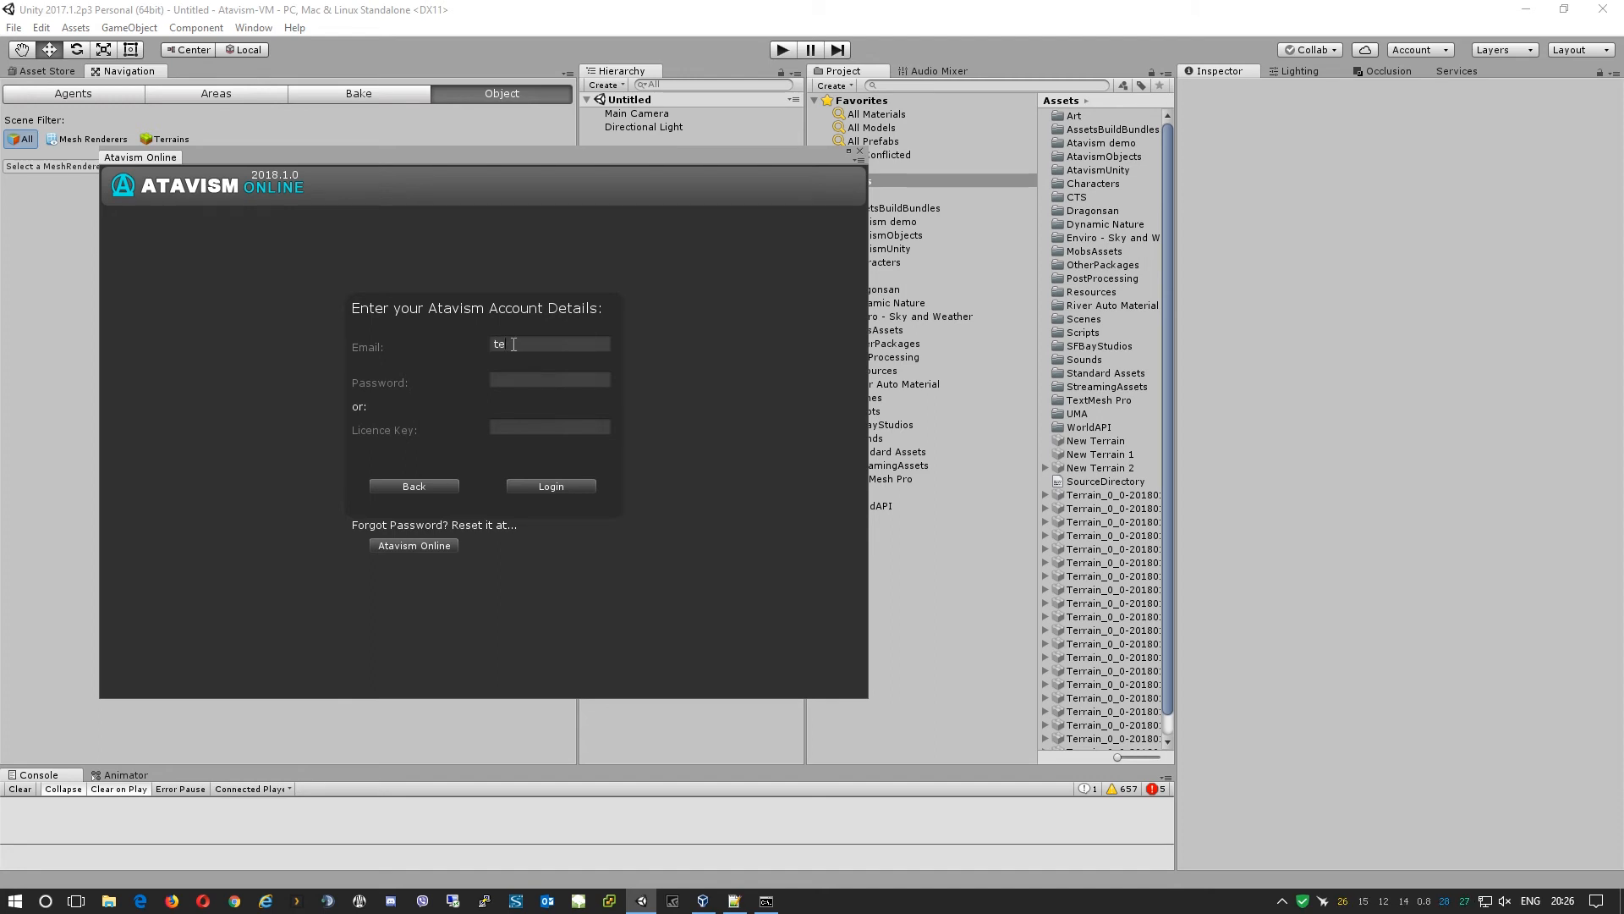
{"action": "type", "text": "*******"}
{"action": "type", "text": "***"}
{"action": "left_click", "coordinate": [546, 487]}
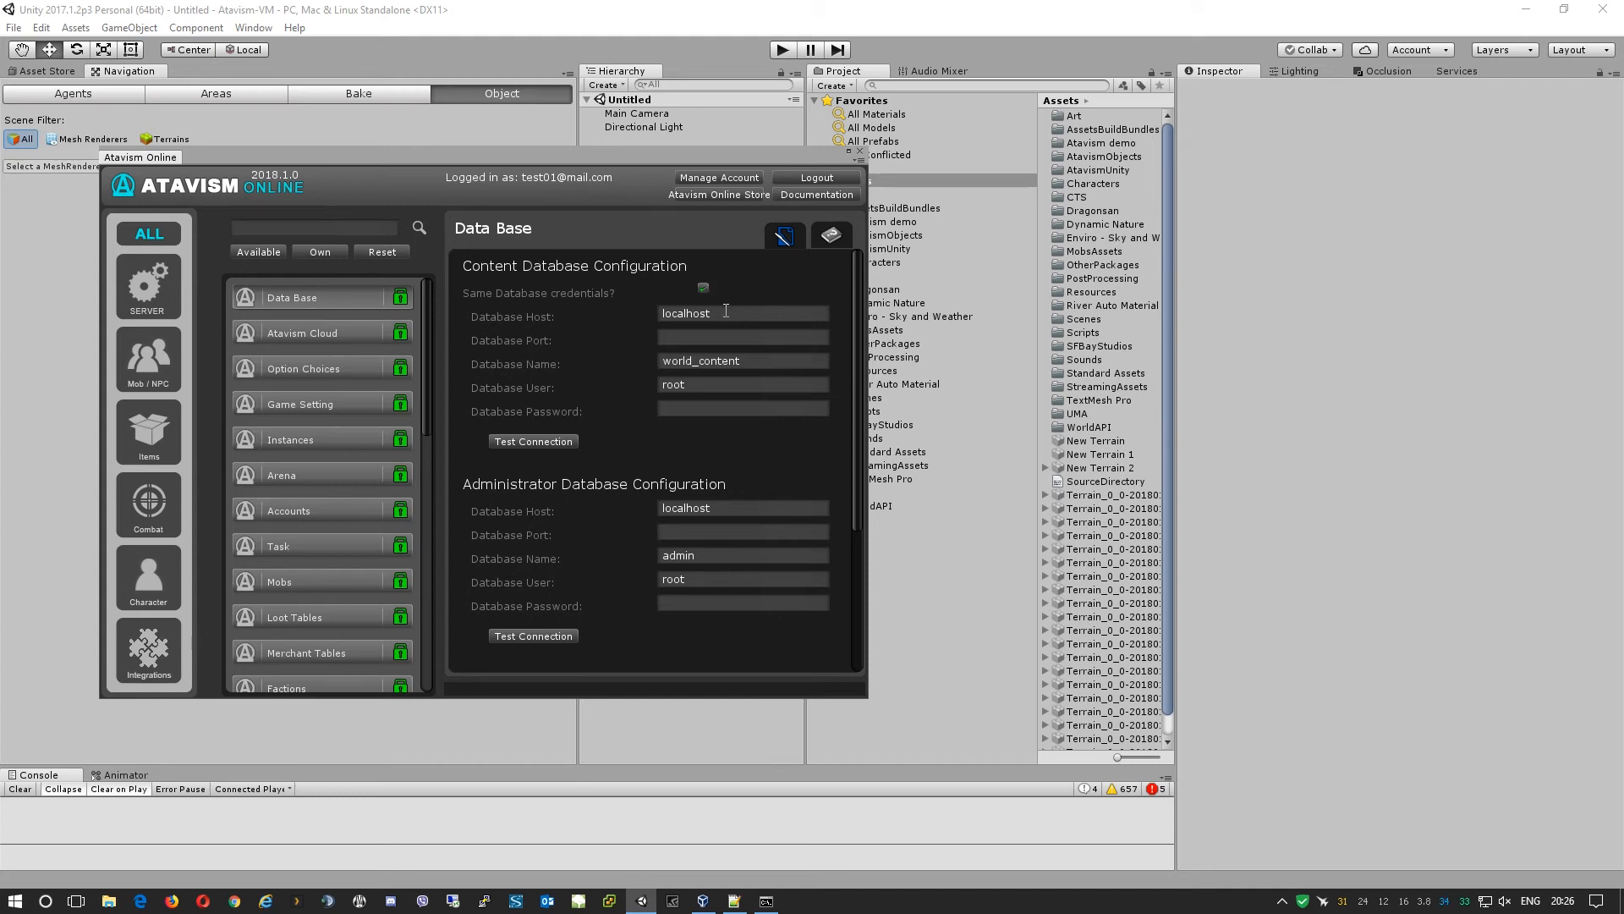
Set the content database host to 192.168.254.102 with user atavism and its password.
{"action": "left_click", "coordinate": [726, 312]}
{"action": "type", "text": "192.168.254.102"}
{"action": "scroll", "coordinate": [720, 506], "scroll_direction": "down", "scroll_amount": 5}
{"action": "scroll", "coordinate": [725, 490], "scroll_direction": "up", "scroll_amount": 5}
{"action": "scroll", "coordinate": [725, 489], "scroll_direction": "up", "scroll_amount": 1}
{"action": "left_click", "coordinate": [695, 385]}
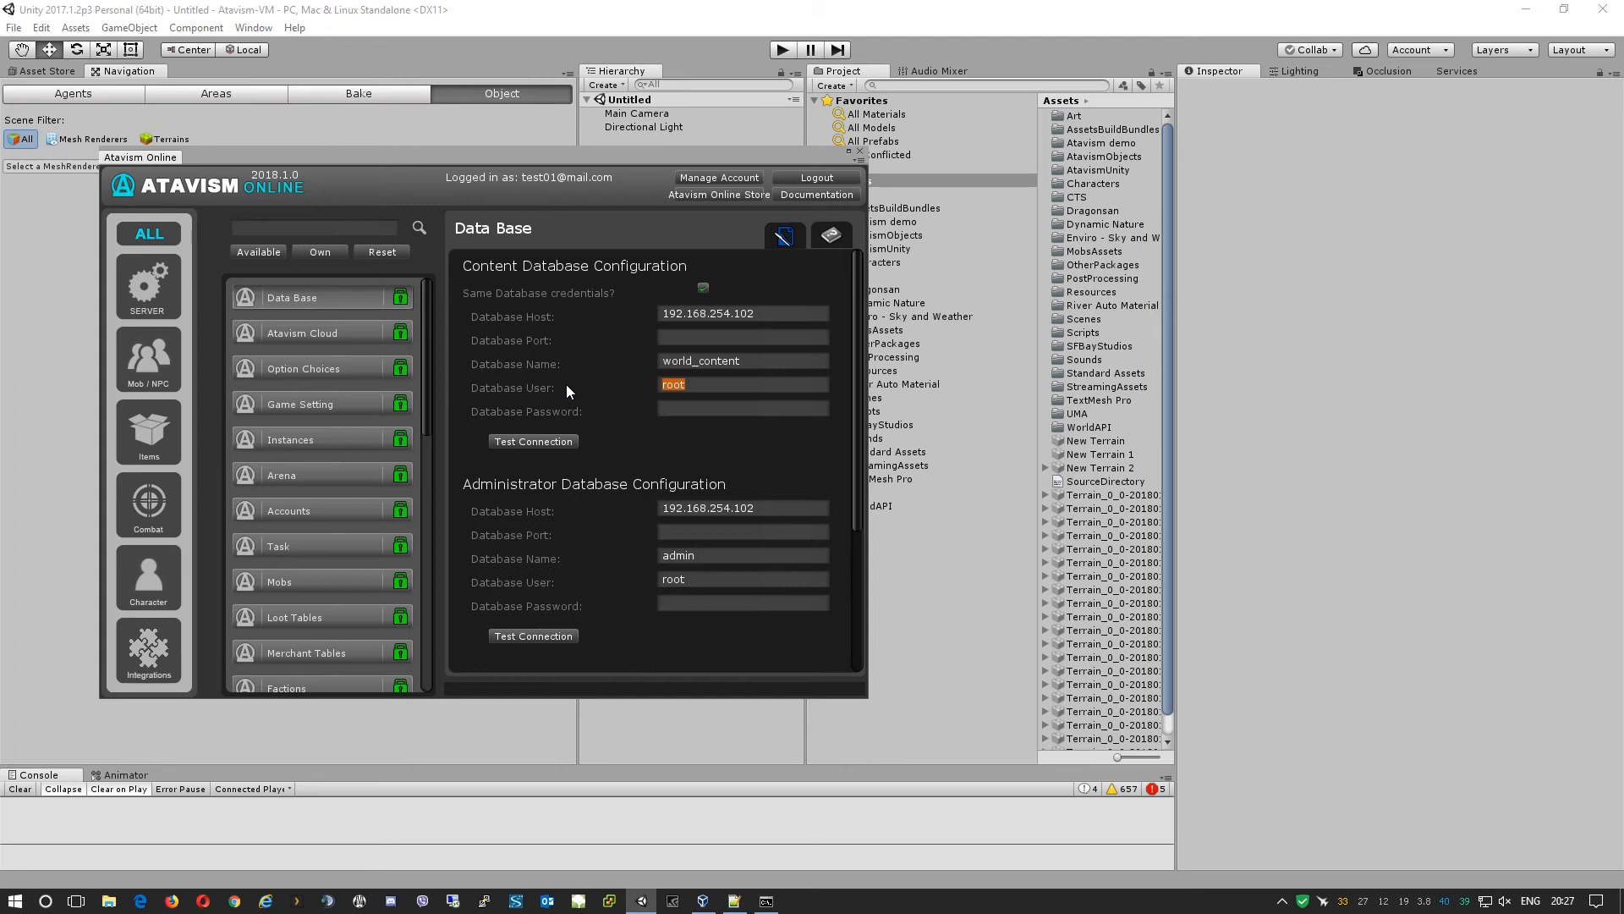
{"action": "type", "text": "atavismatavism"}
Run Test Connection for the content, administrator and master databases.
{"action": "left_click", "coordinate": [510, 435]}
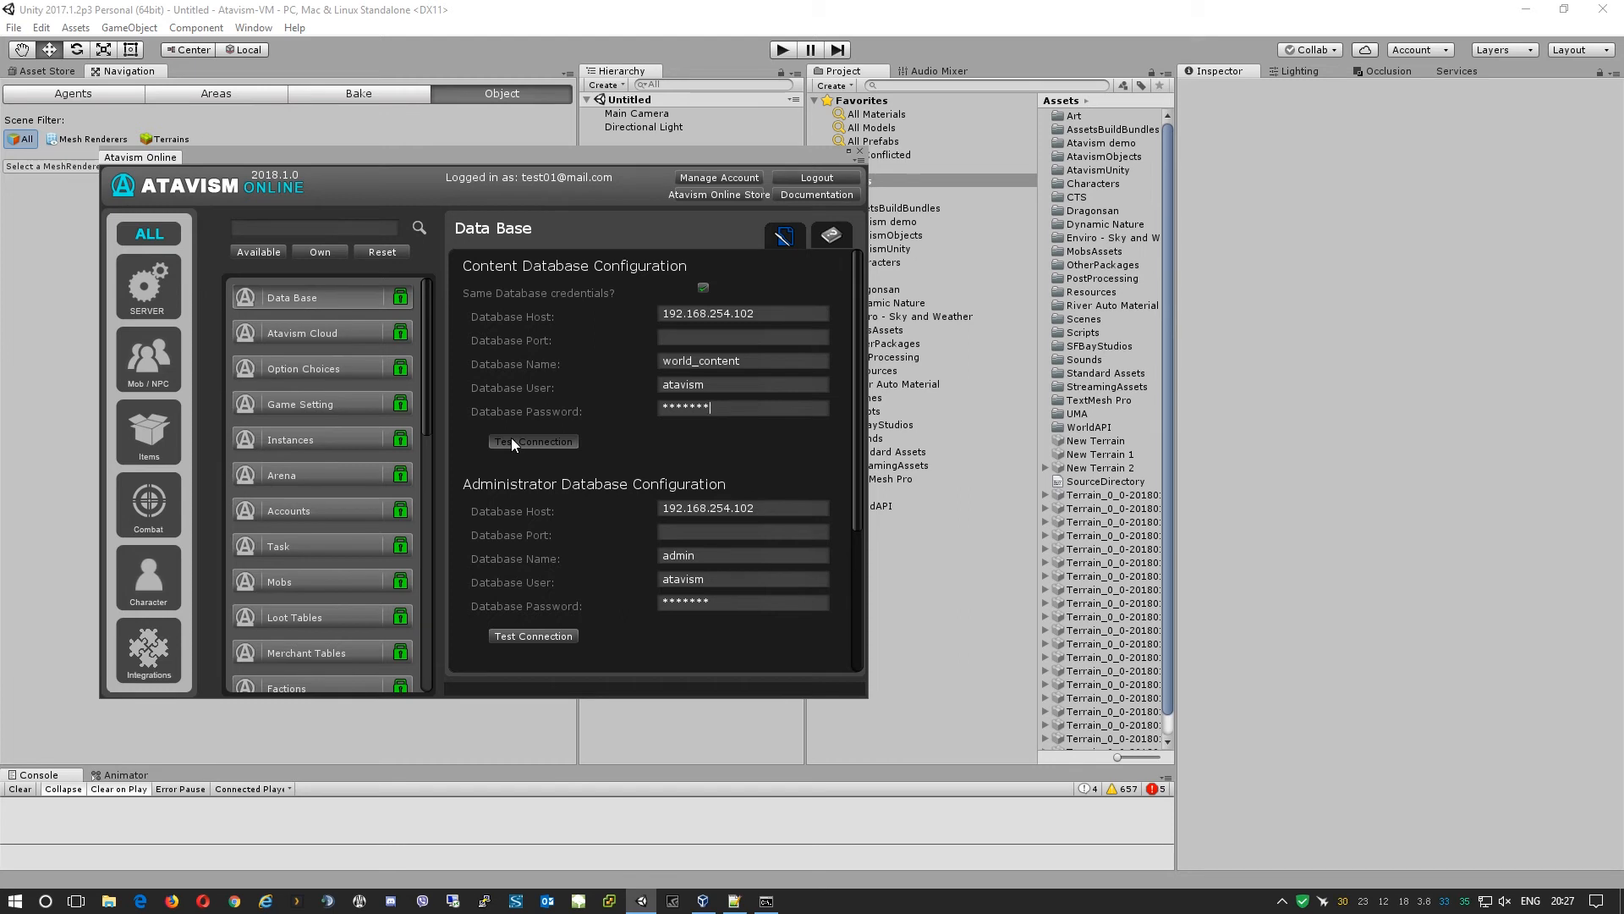
{"action": "scroll", "coordinate": [529, 470], "scroll_direction": "down", "scroll_amount": 3}
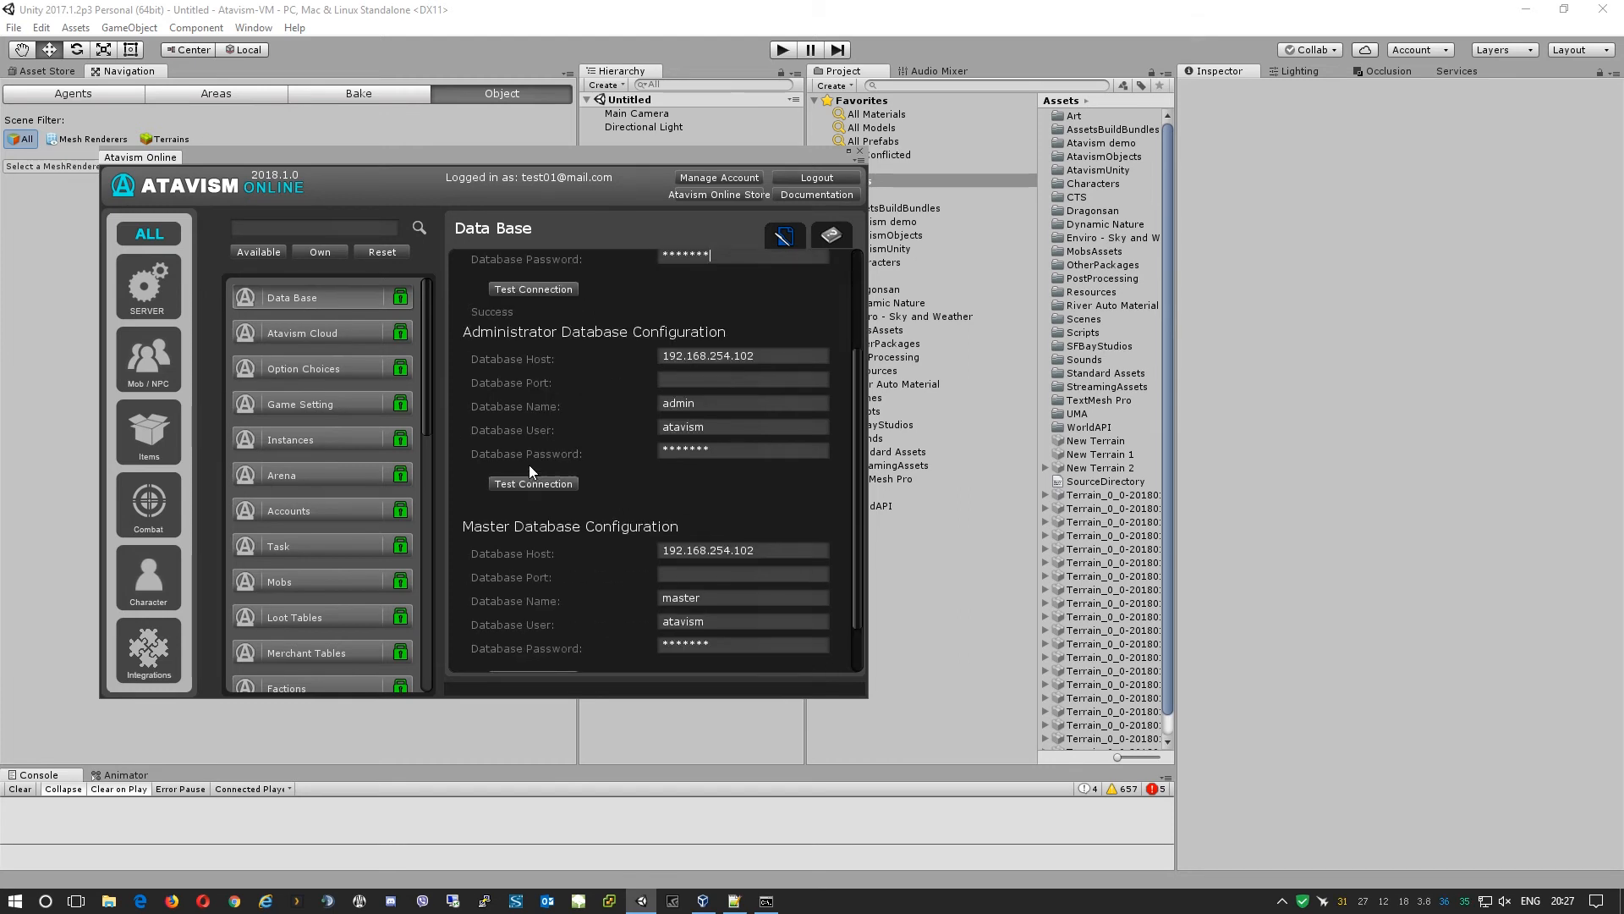
{"action": "left_click", "coordinate": [513, 483]}
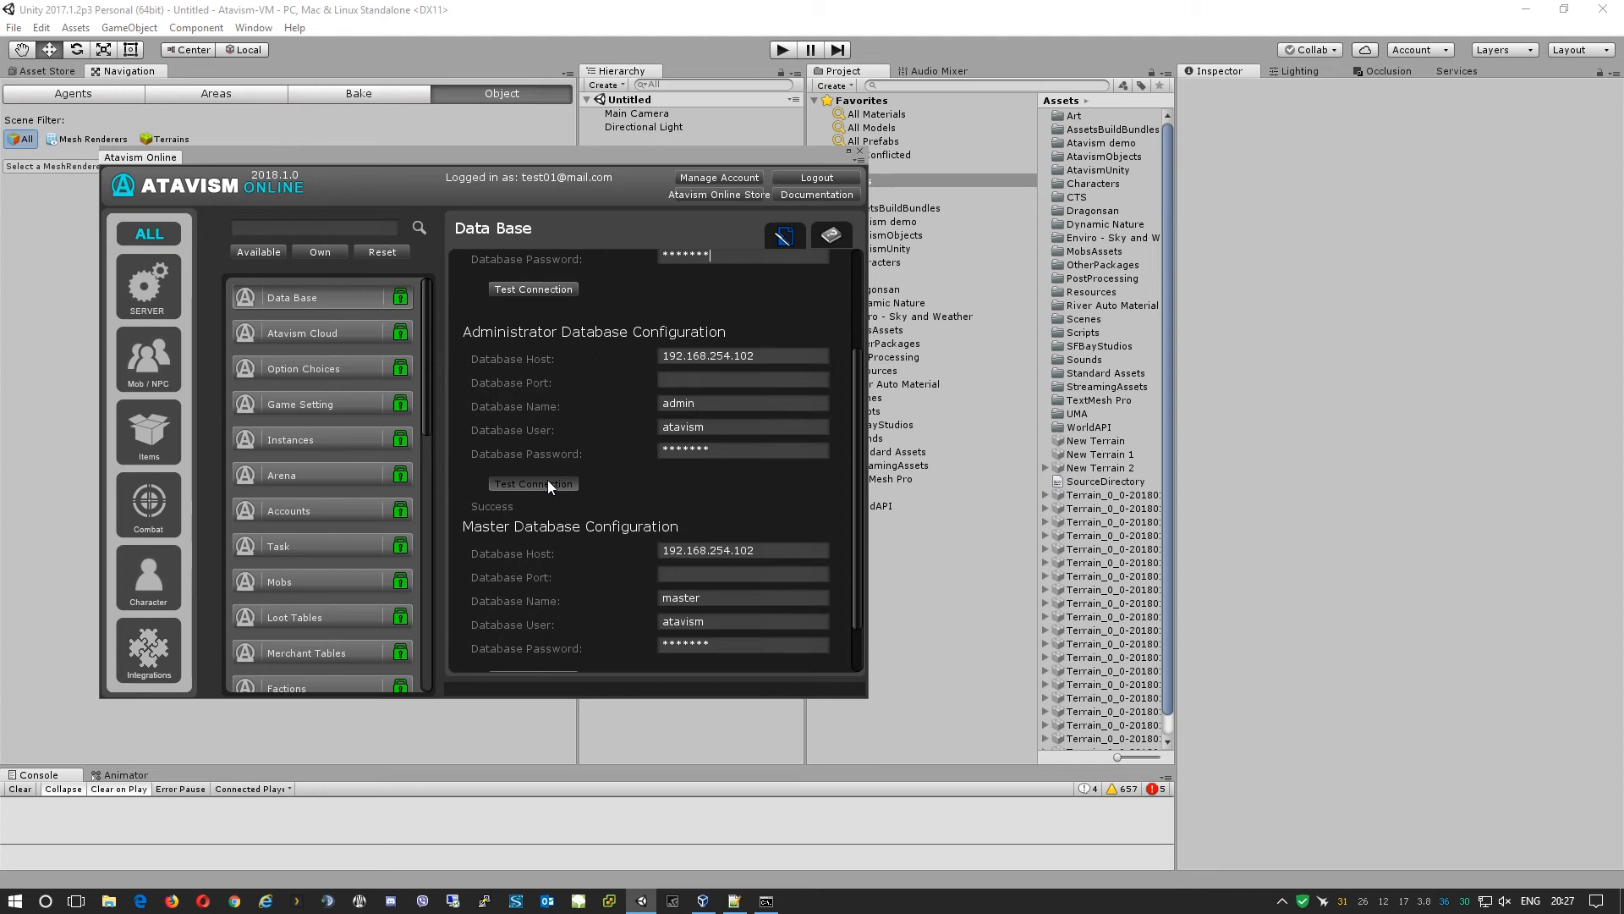
{"action": "scroll", "coordinate": [541, 524], "scroll_direction": "down", "scroll_amount": 2}
{"action": "left_click", "coordinate": [545, 616]}
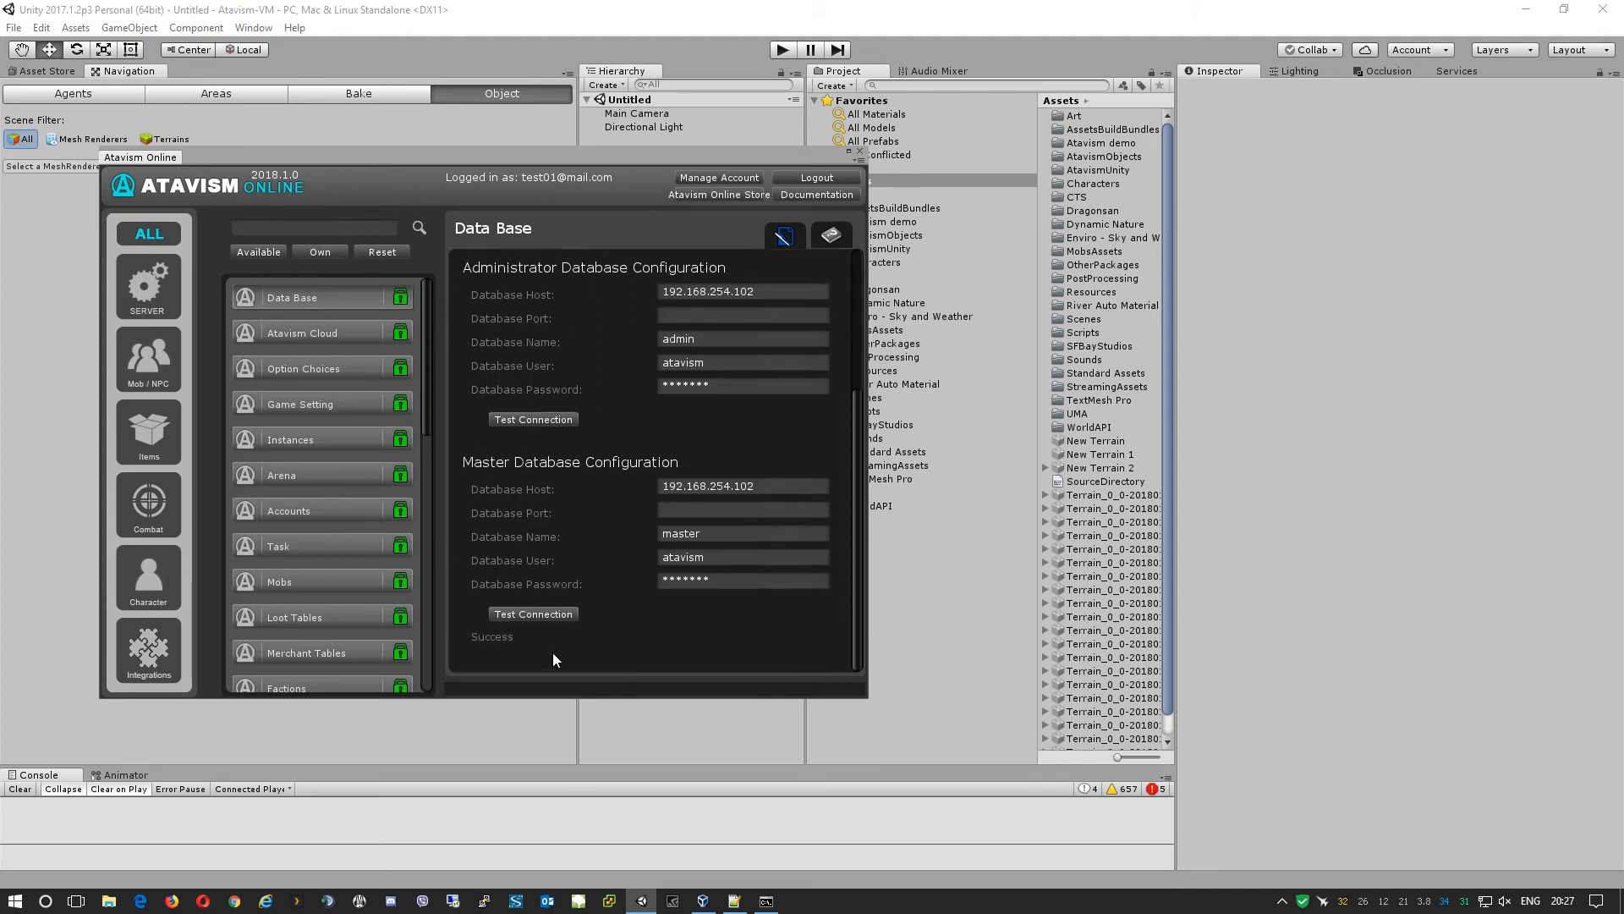
Browse the Accounts, Arena, Instances and Merchant Tables pages of the Atavism editor.
{"action": "left_click", "coordinate": [318, 516]}
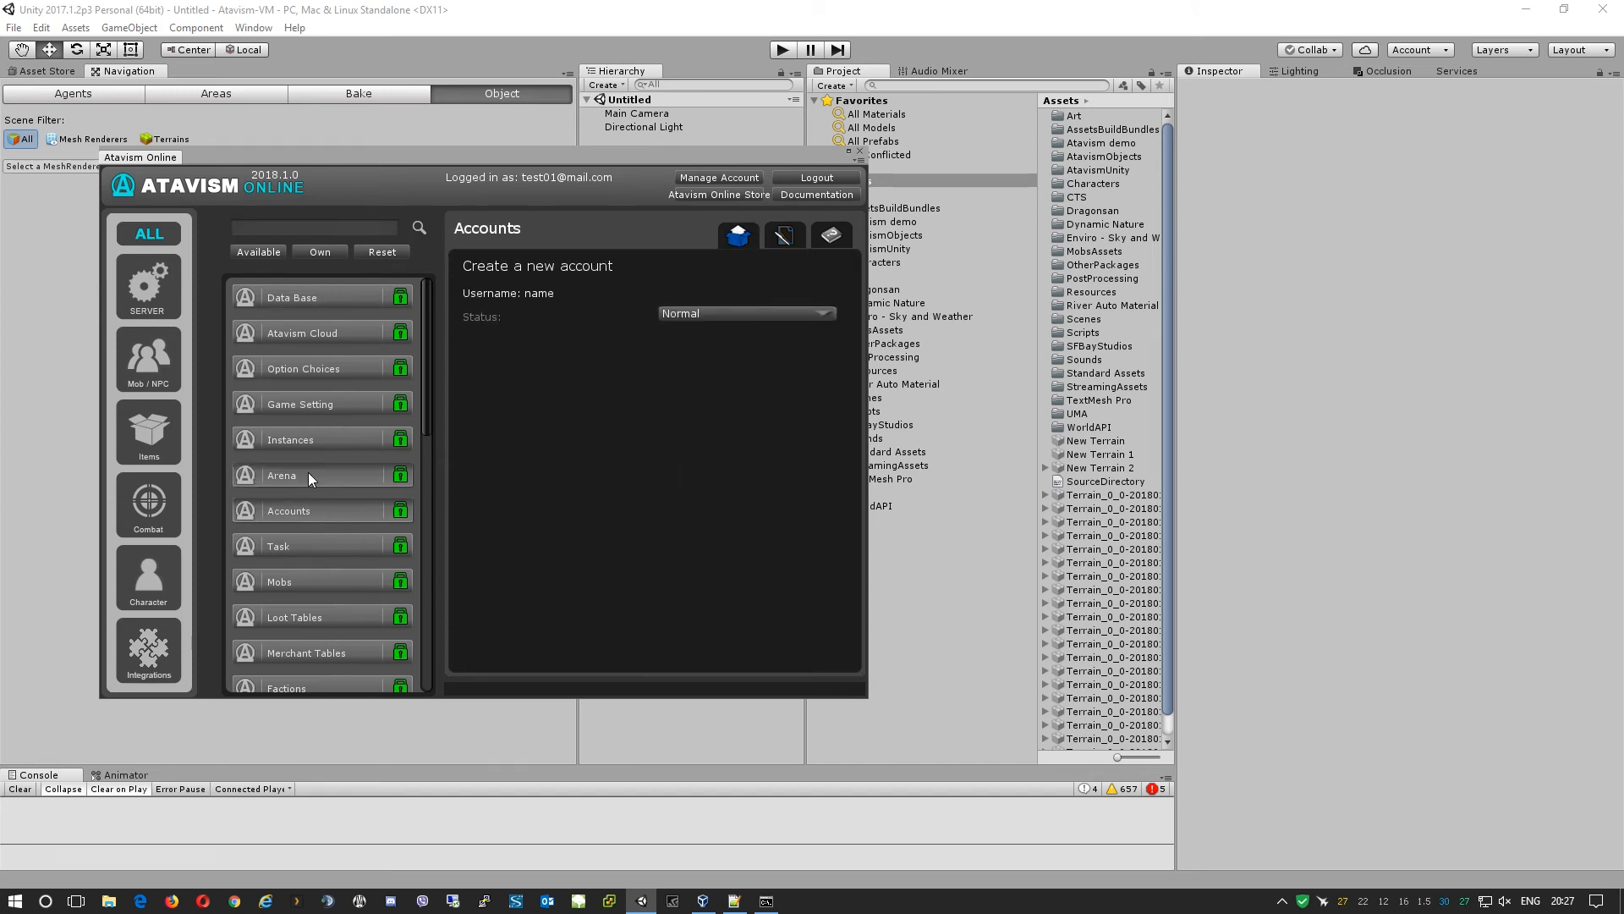
{"action": "left_click", "coordinate": [310, 477]}
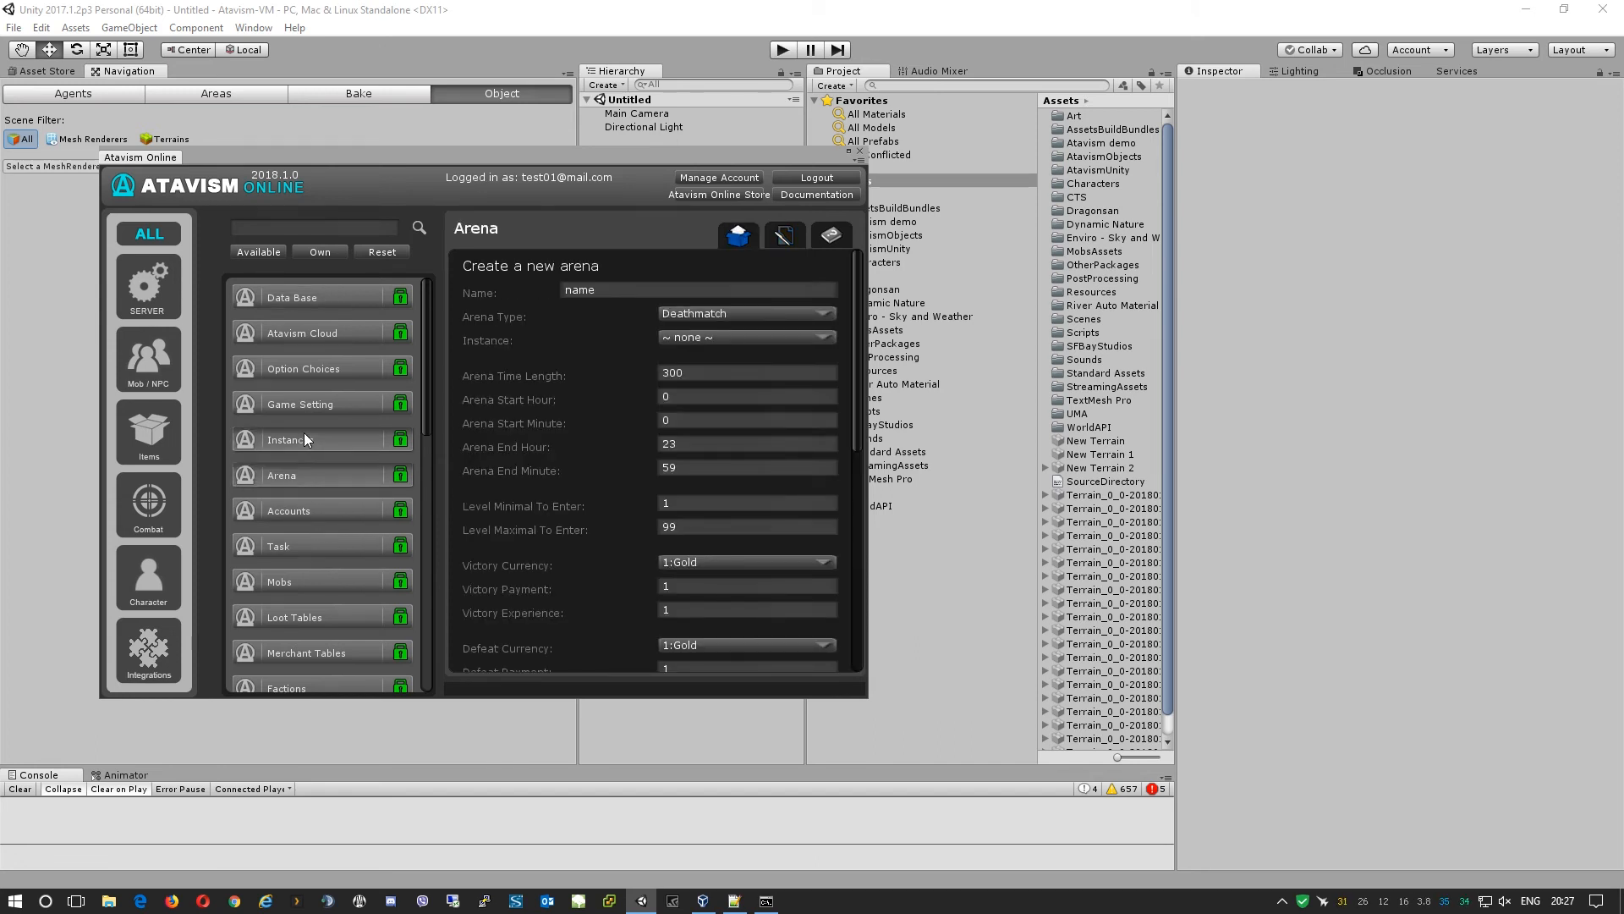
{"action": "left_click", "coordinate": [305, 439]}
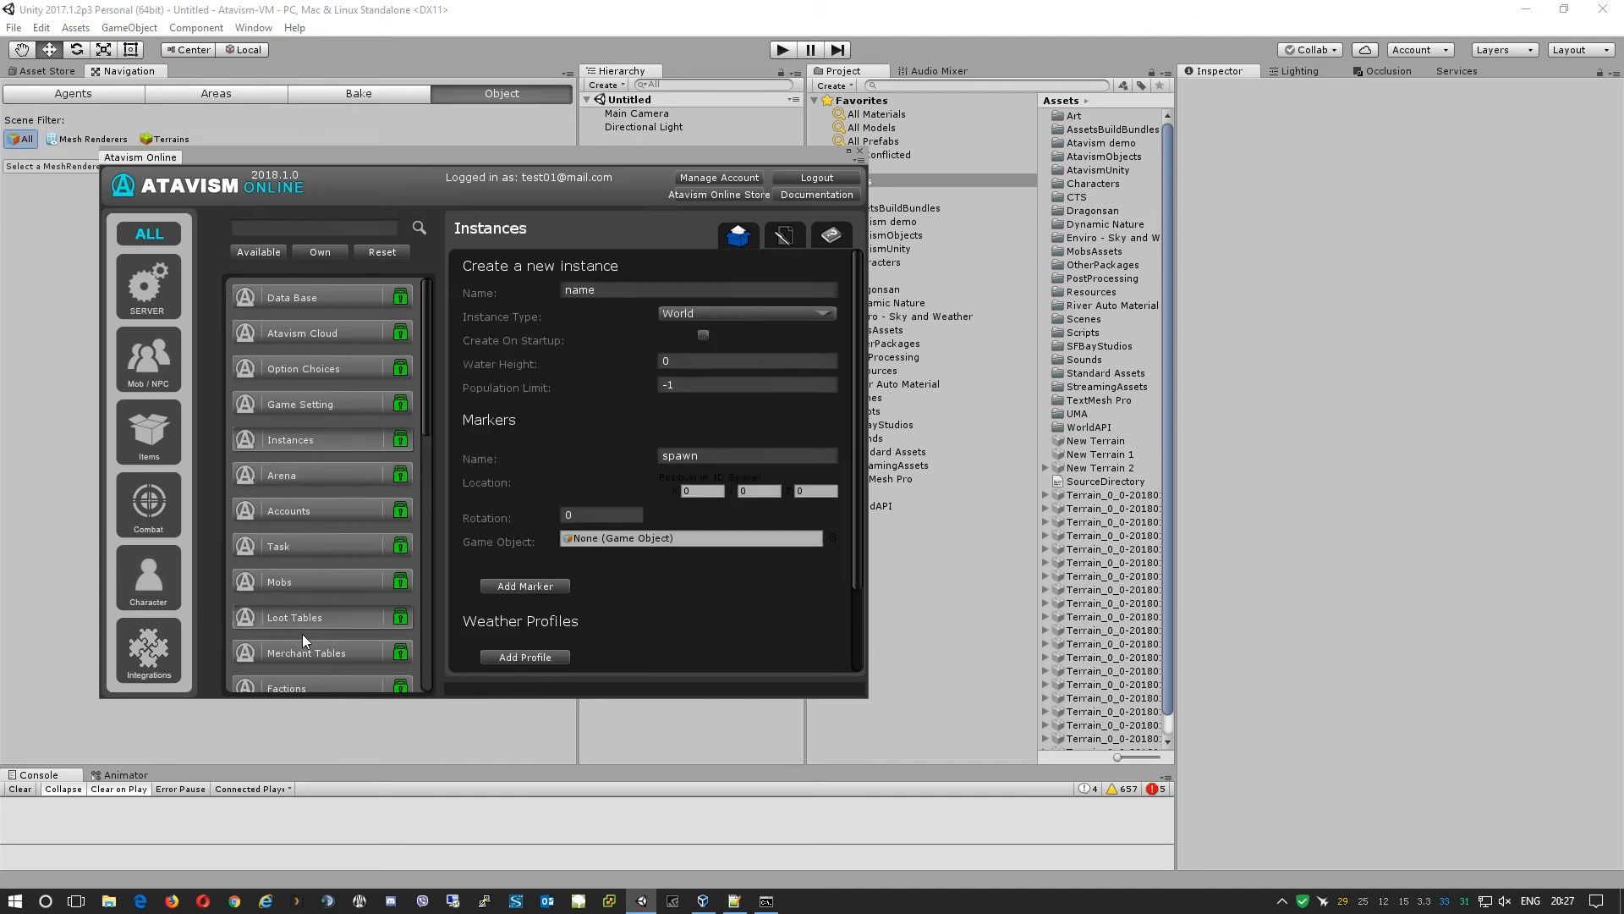
{"action": "left_click", "coordinate": [305, 657]}
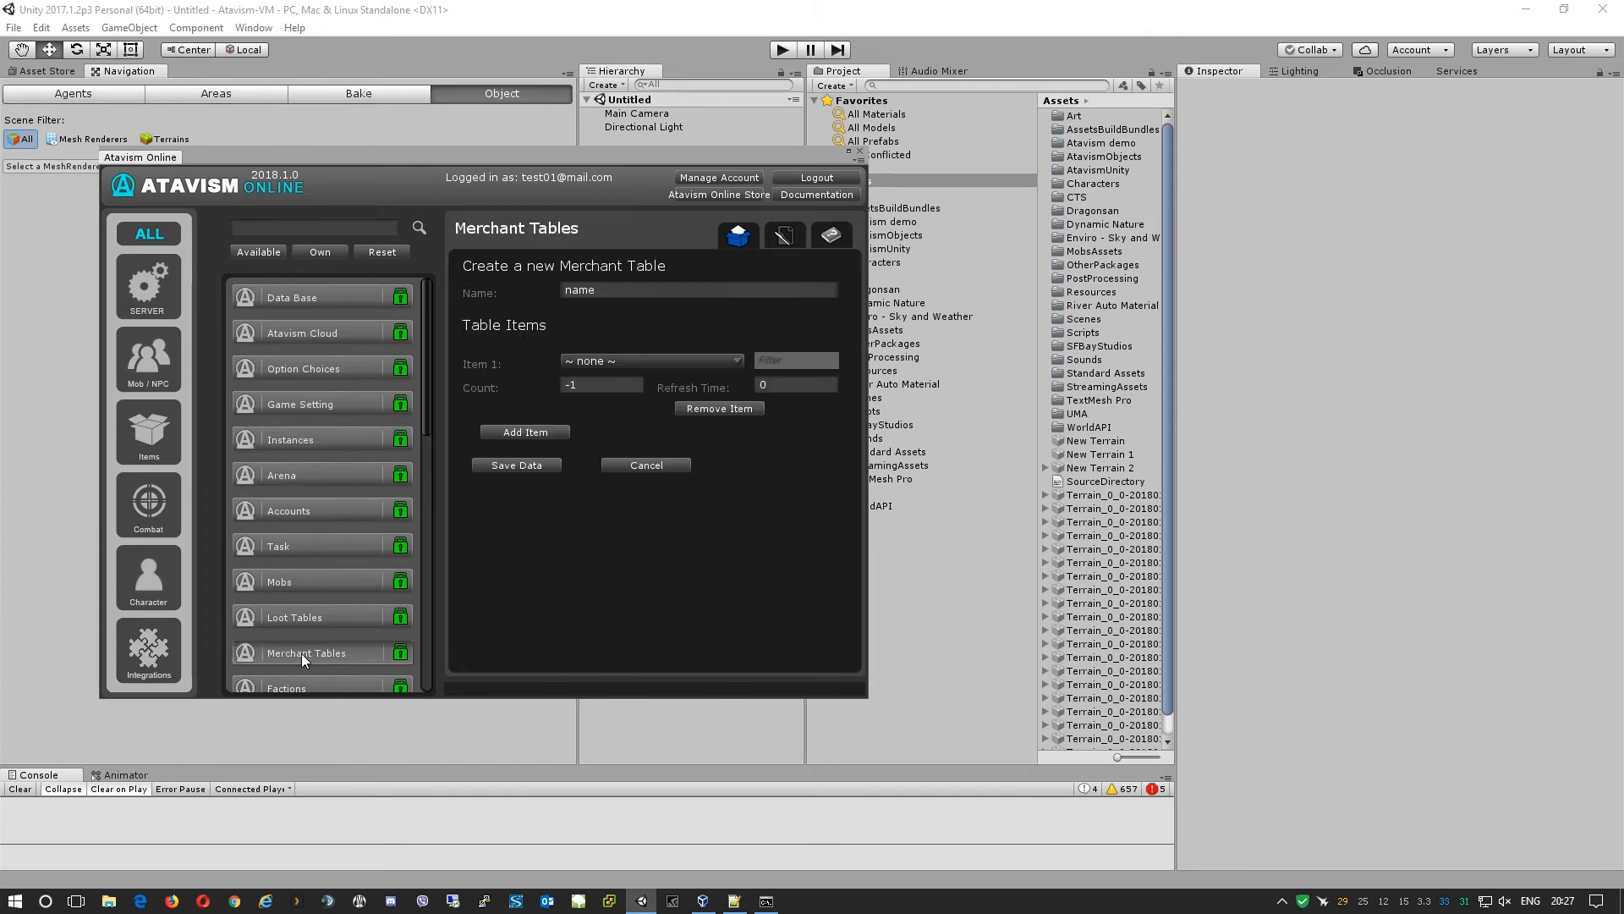
Filter the sidebar through each category back to ALL, then close the editor and collapse Untitled.
{"action": "left_click", "coordinate": [138, 291]}
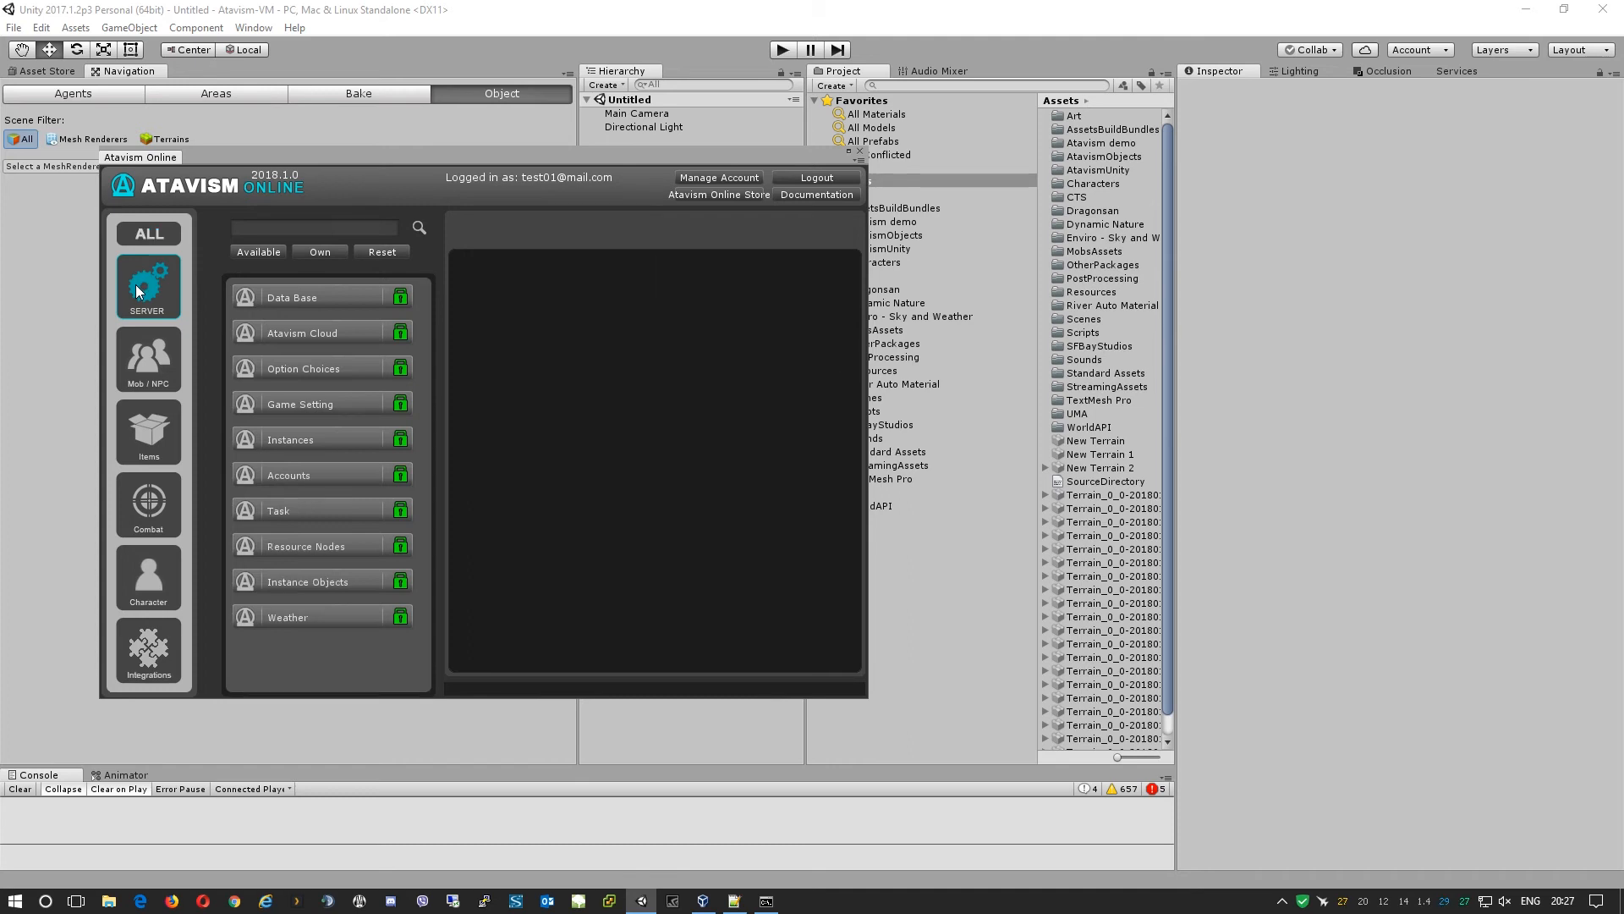
{"action": "left_click", "coordinate": [145, 360]}
{"action": "left_click", "coordinate": [147, 435]}
{"action": "left_click", "coordinate": [155, 524]}
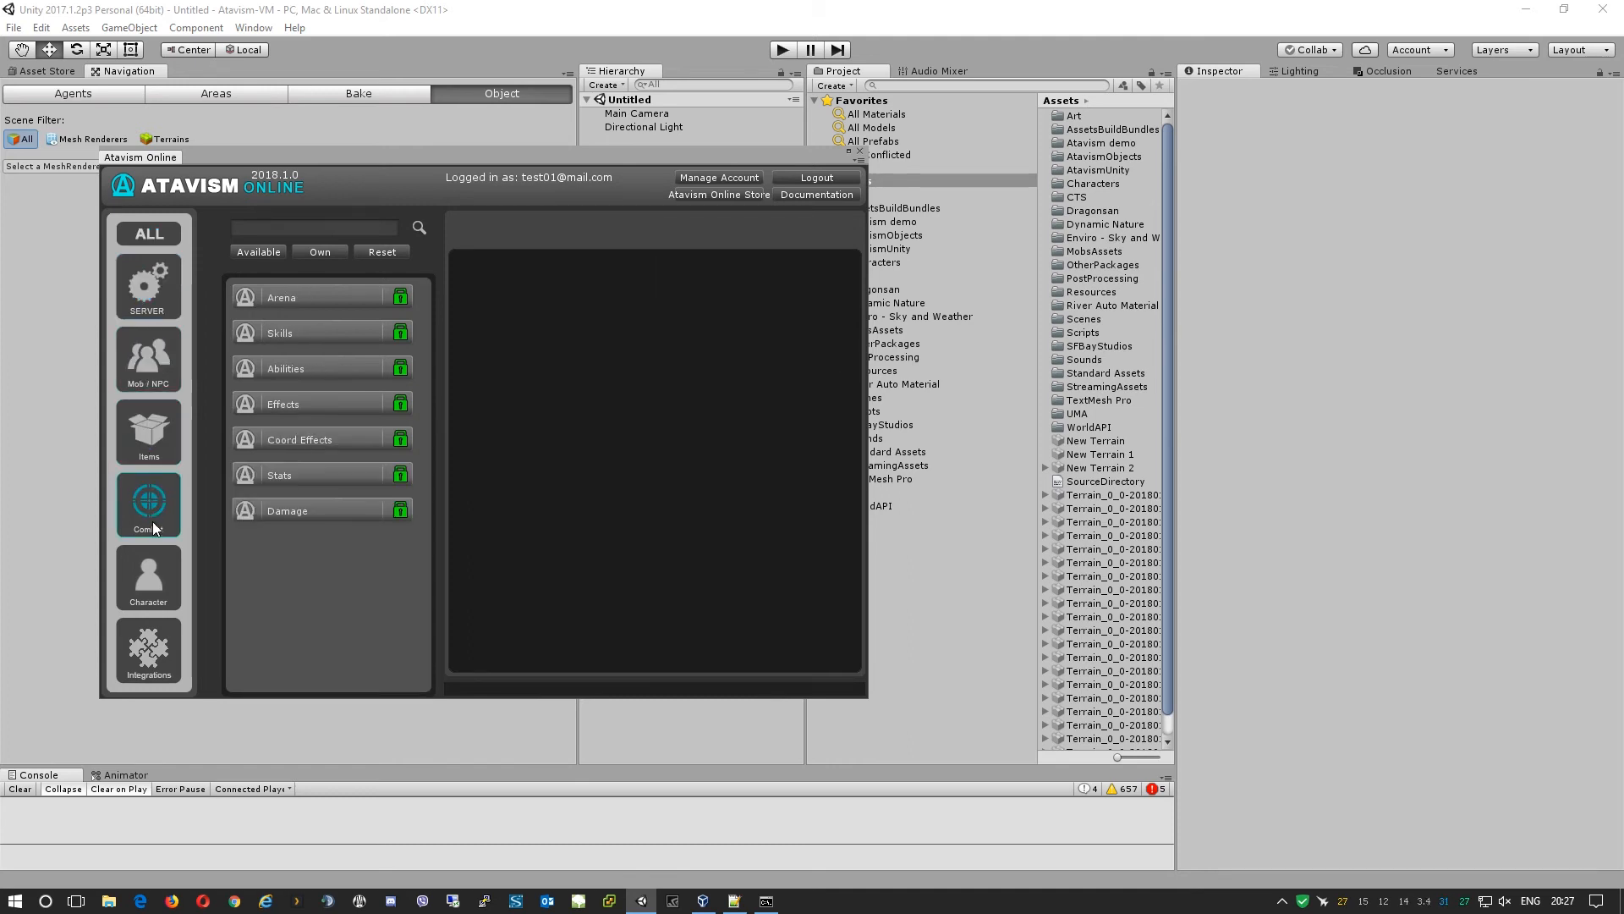
{"action": "left_click", "coordinate": [149, 576]}
{"action": "left_click", "coordinate": [149, 648]}
{"action": "left_click", "coordinate": [166, 273]}
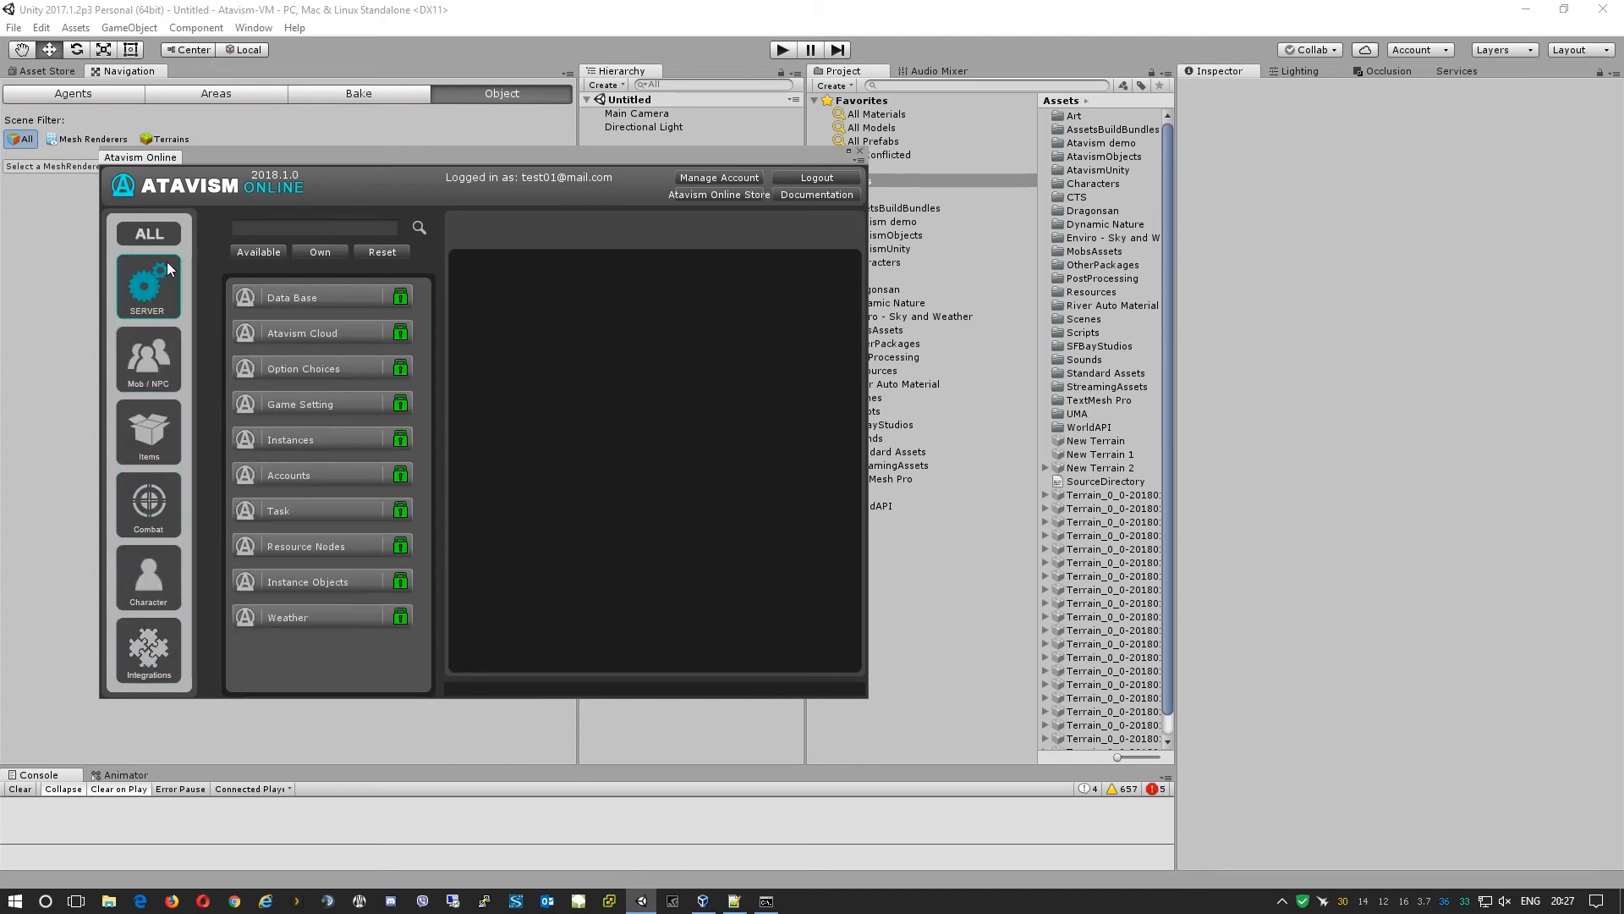
{"action": "left_click", "coordinate": [161, 237]}
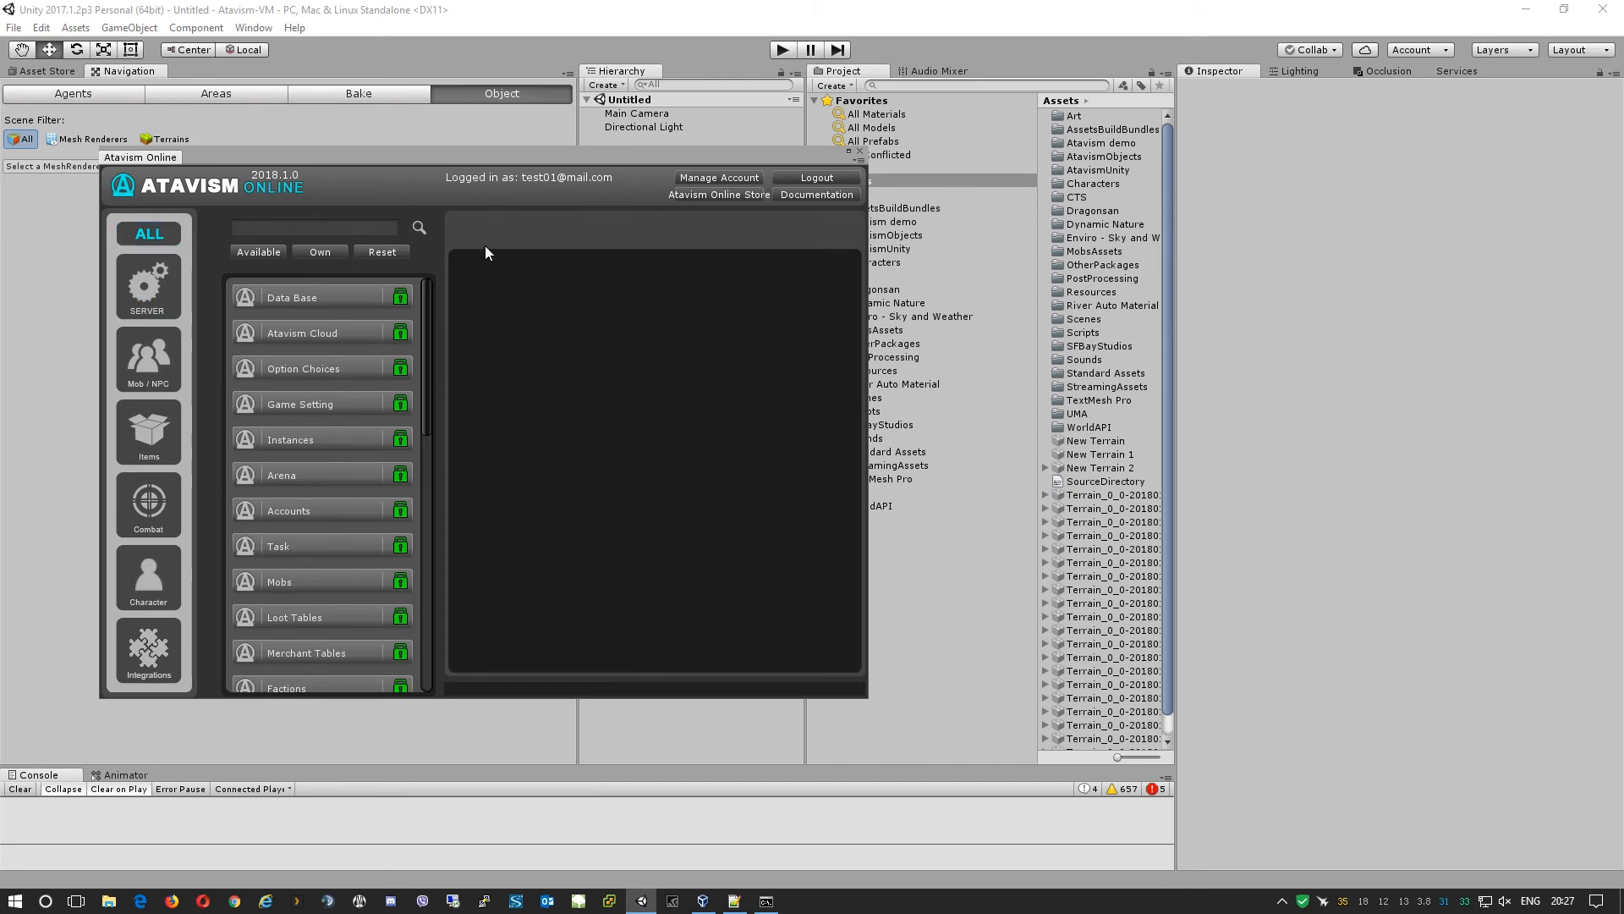
{"action": "left_click", "coordinate": [861, 152]}
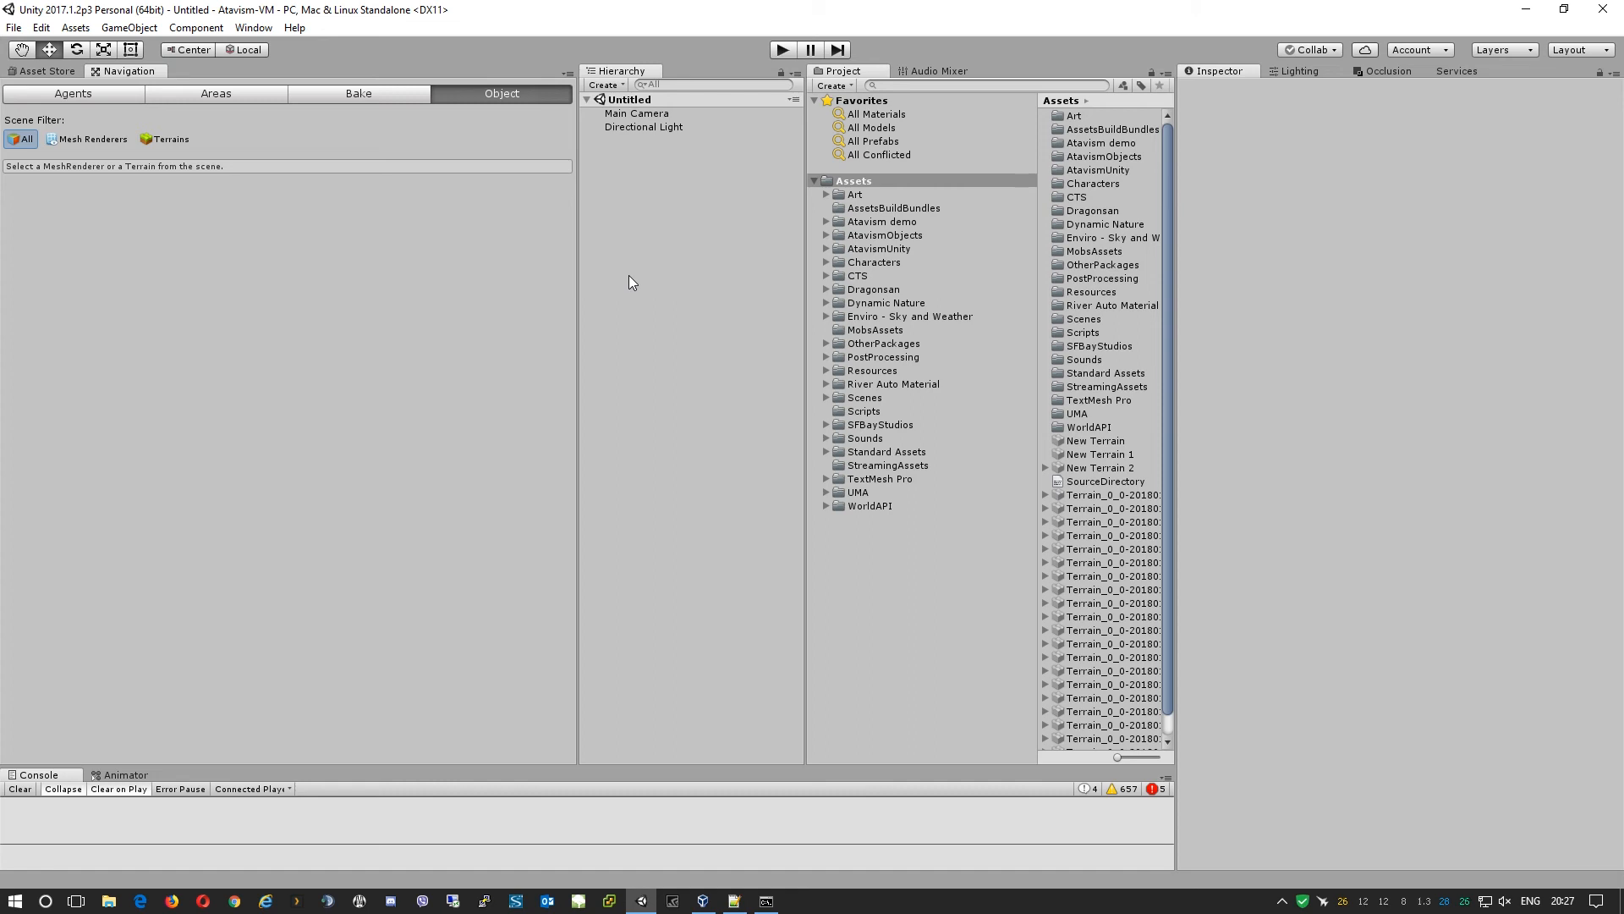
{"action": "left_click", "coordinate": [587, 99]}
Add the Login scene from Assets/Scenes to the Hierarchy.
{"action": "left_click", "coordinate": [849, 397]}
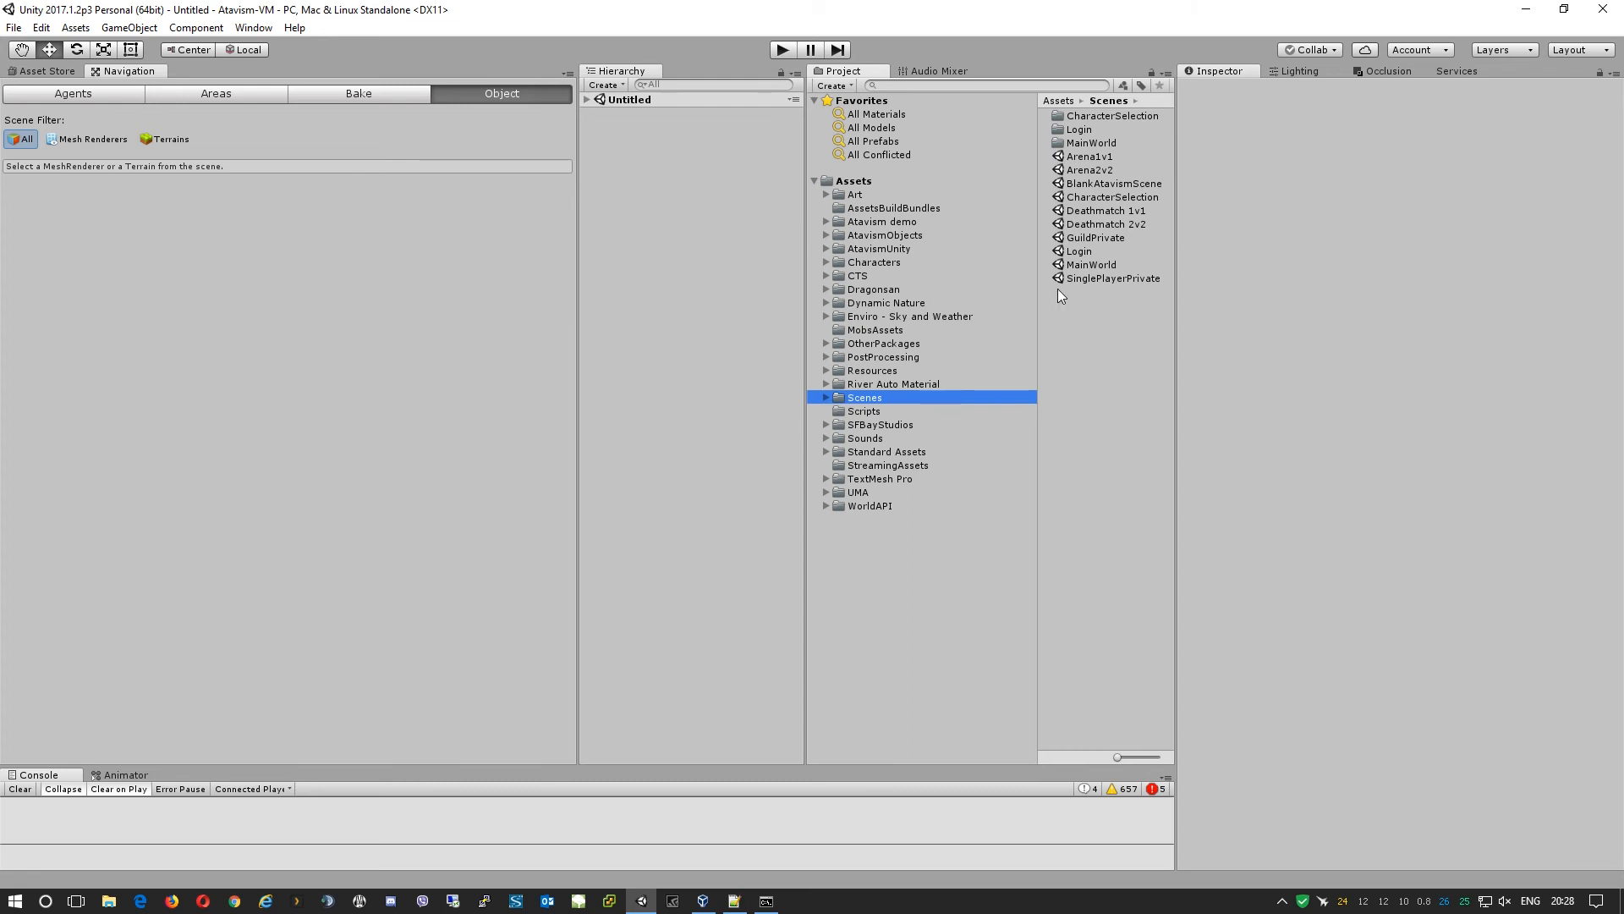
{"action": "left_click", "coordinate": [1084, 252]}
{"action": "left_click_drag", "start_coordinate": [1109, 250], "coordinate": [727, 209]}
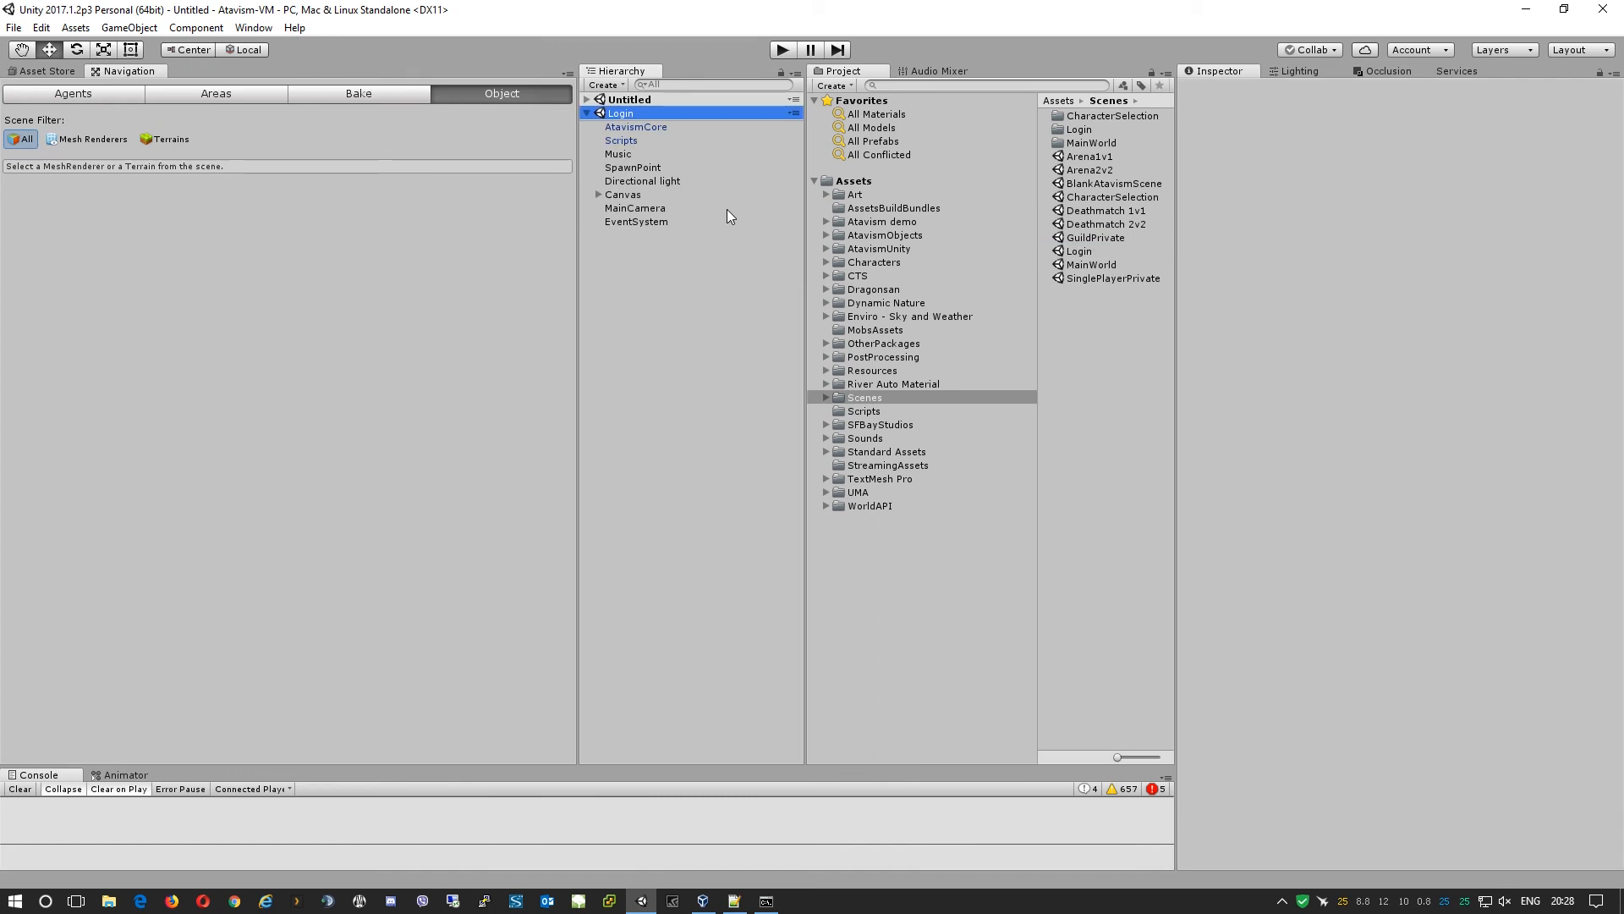
Change AtavismCore's Client API Master Server to dev.localdomain.
{"action": "left_click", "coordinate": [634, 129]}
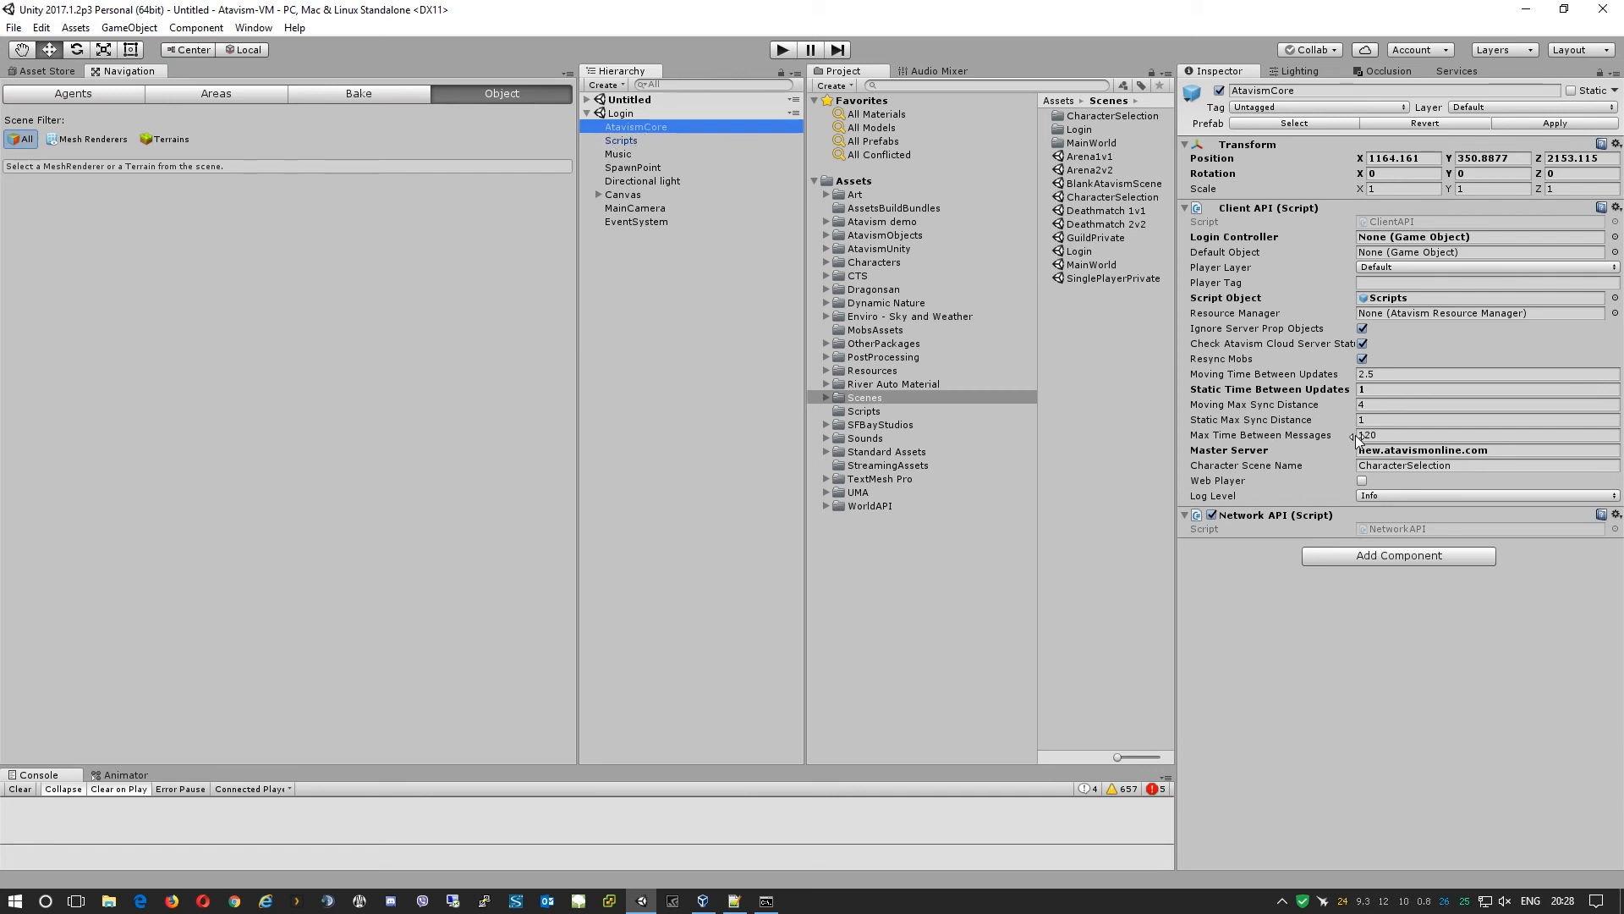
{"action": "left_click", "coordinate": [1434, 450]}
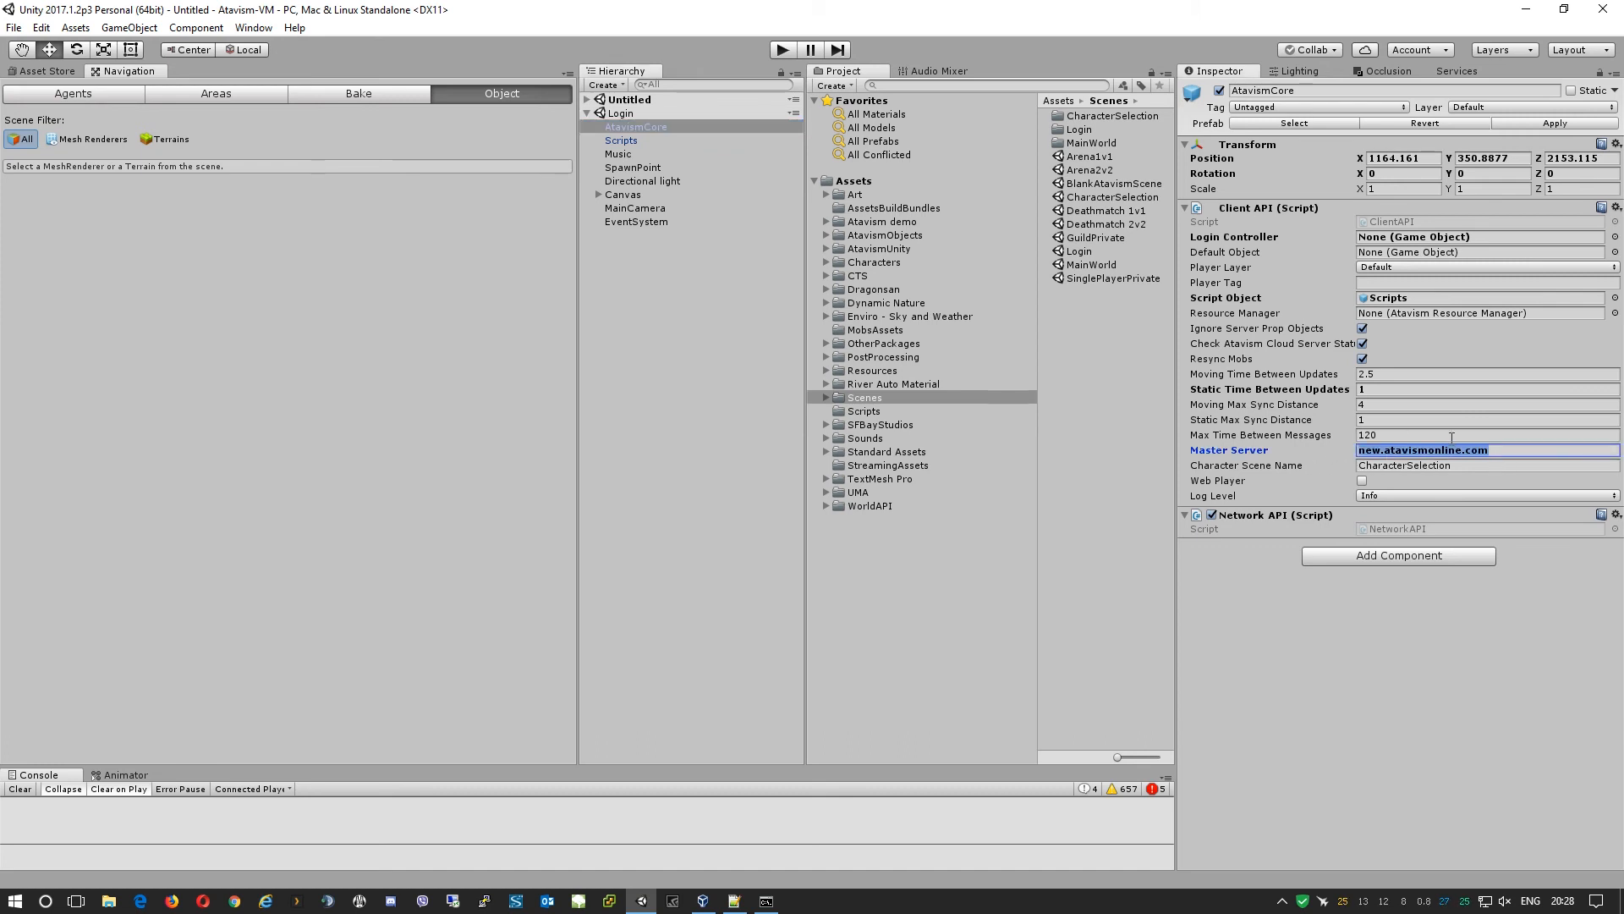
{"action": "type", "text": "dev.loc"}
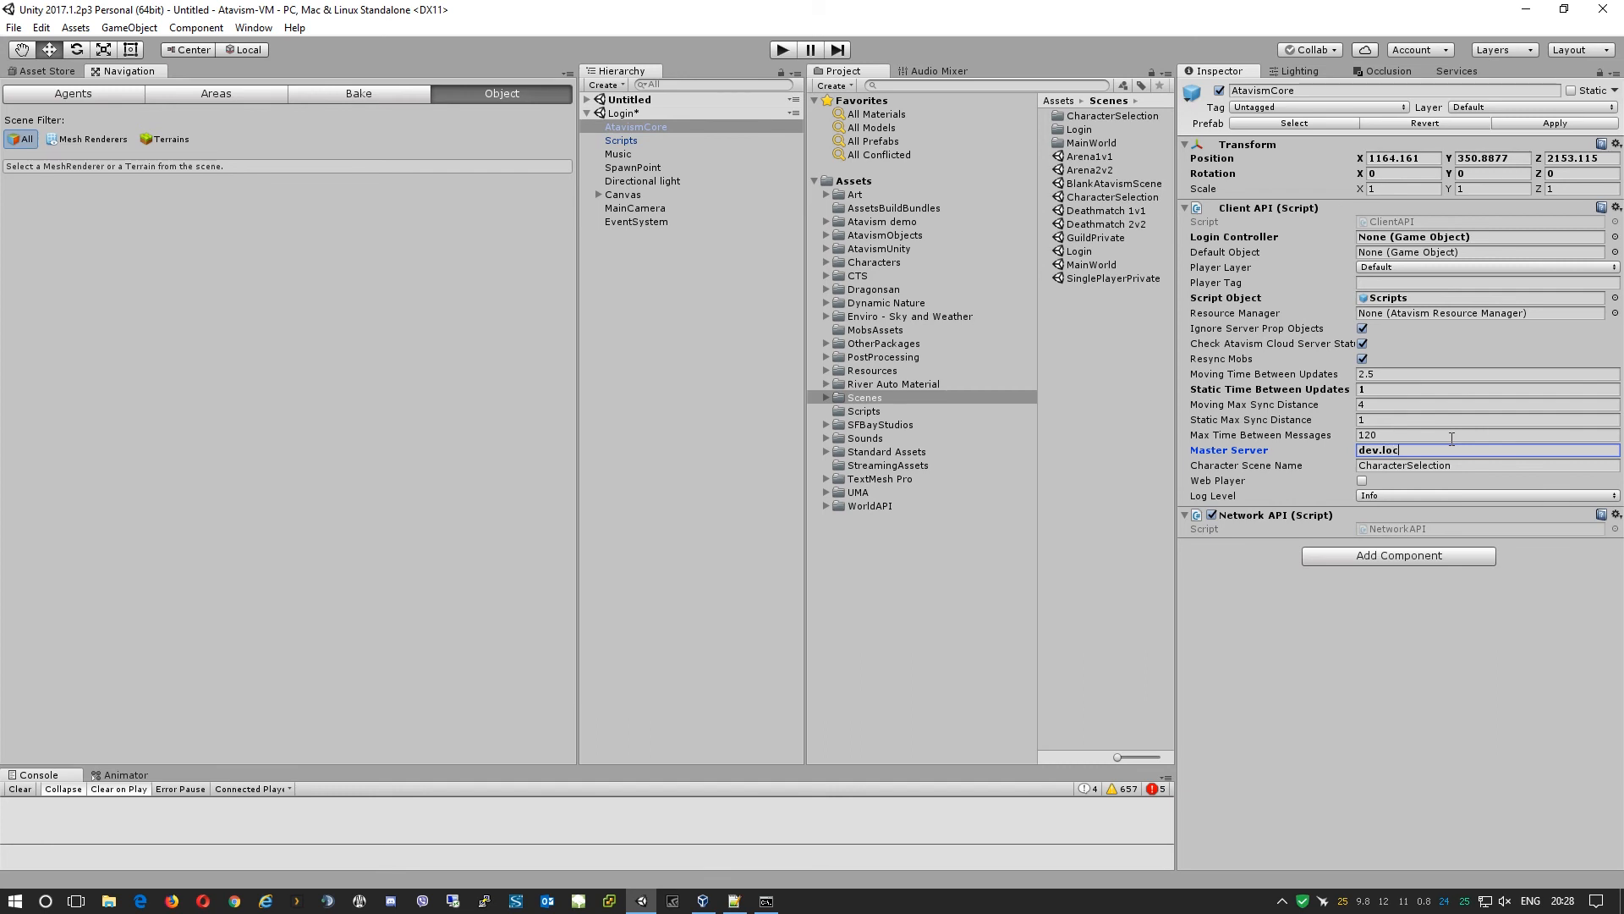
{"action": "type", "text": "aldomain"}
Collapse Login and load the CharacterSelection and MainWorld scenes, collapsing MainWorld.
{"action": "left_click", "coordinate": [586, 111]}
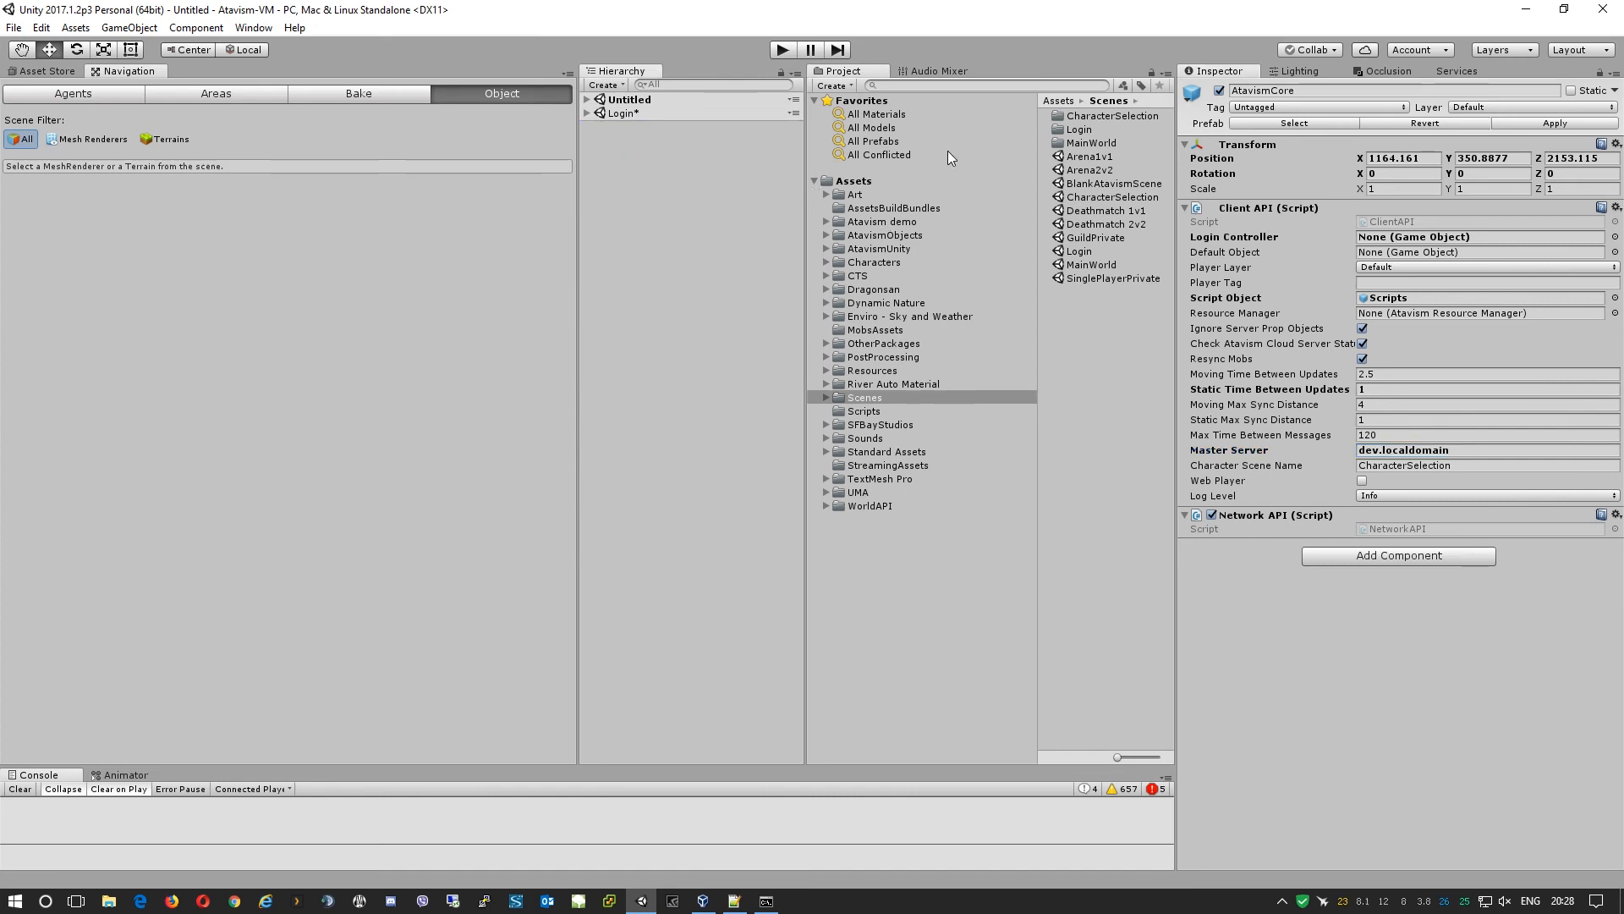
{"action": "left_click", "coordinate": [1125, 197]}
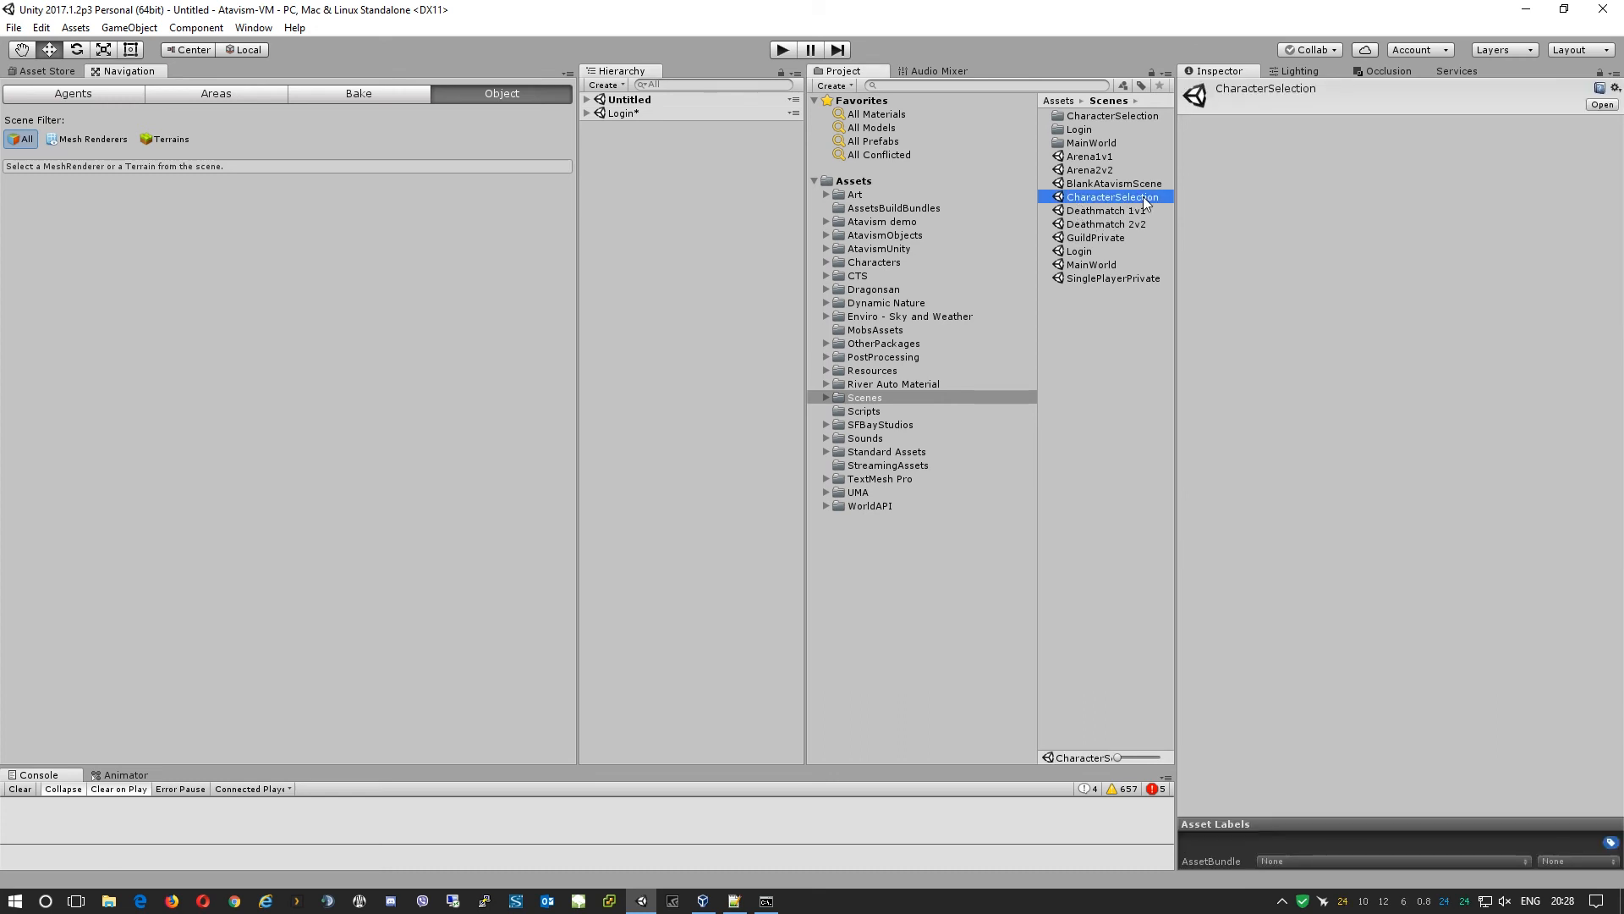
{"action": "left_click_drag", "start_coordinate": [1146, 203], "coordinate": [663, 211]}
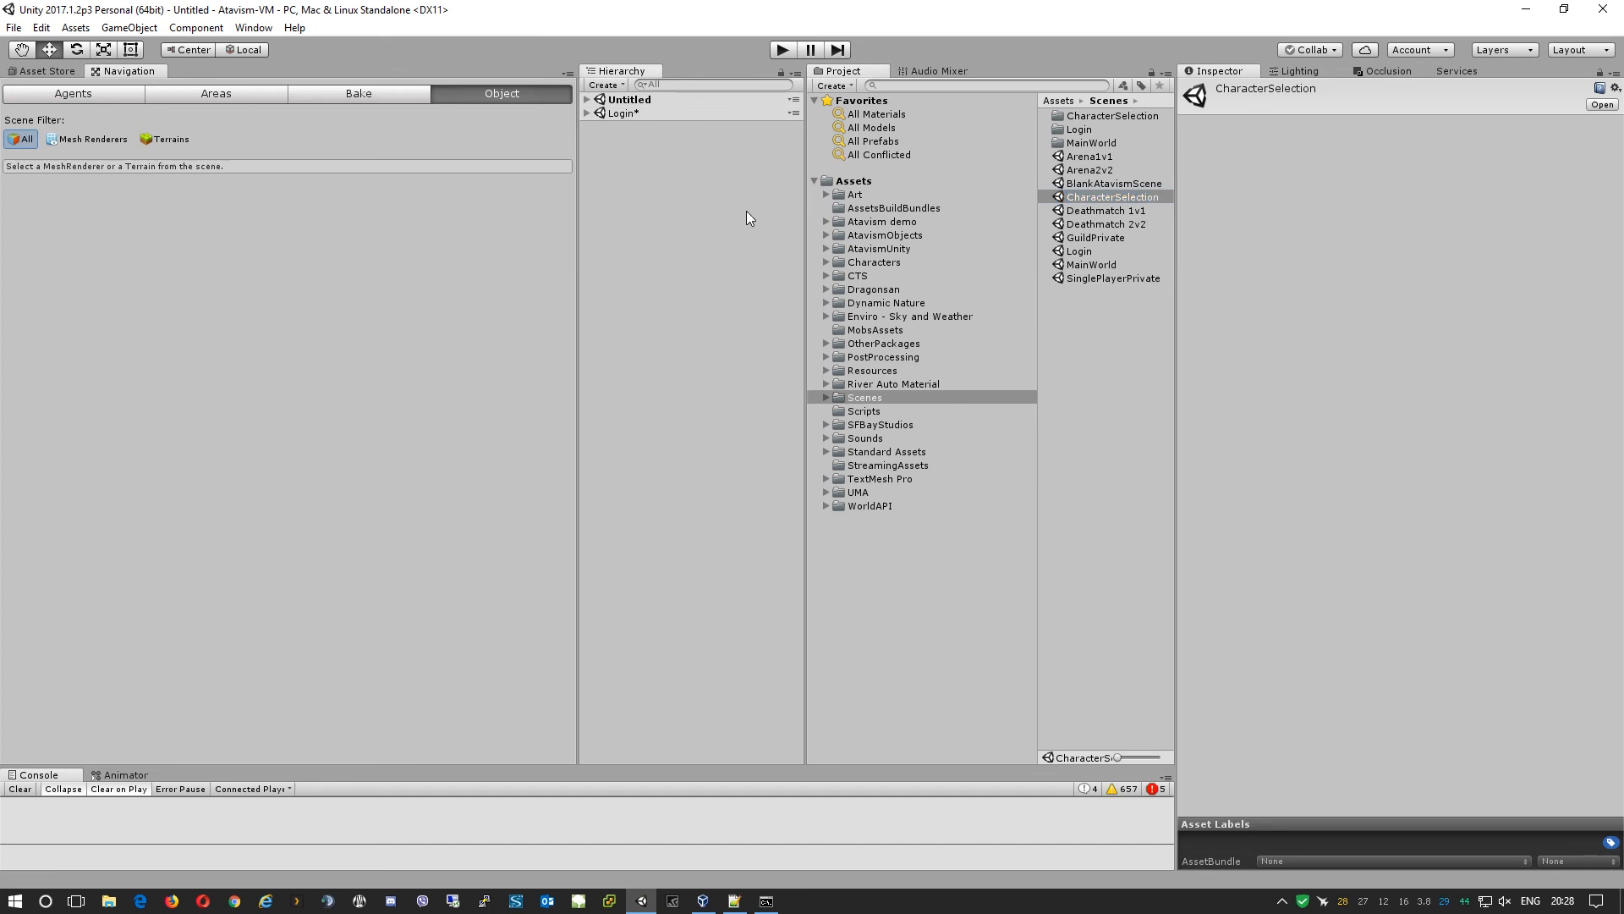
{"action": "left_click_drag", "start_coordinate": [1001, 199], "coordinate": [708, 151]}
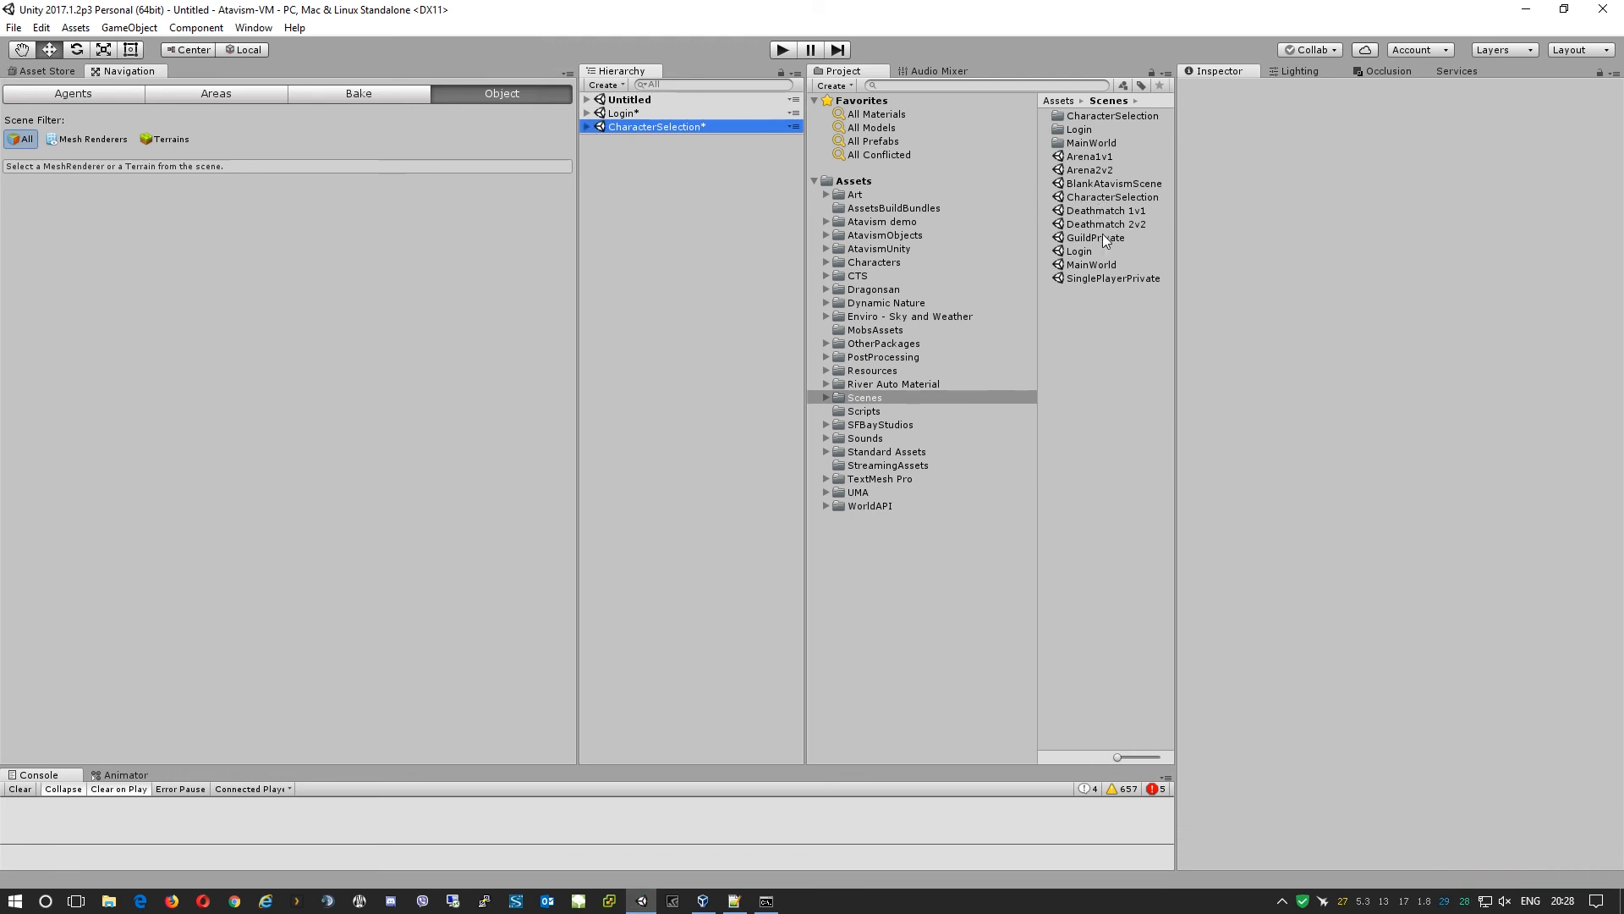
{"action": "left_click", "coordinate": [1108, 265]}
{"action": "left_click_drag", "start_coordinate": [1120, 264], "coordinate": [694, 245]}
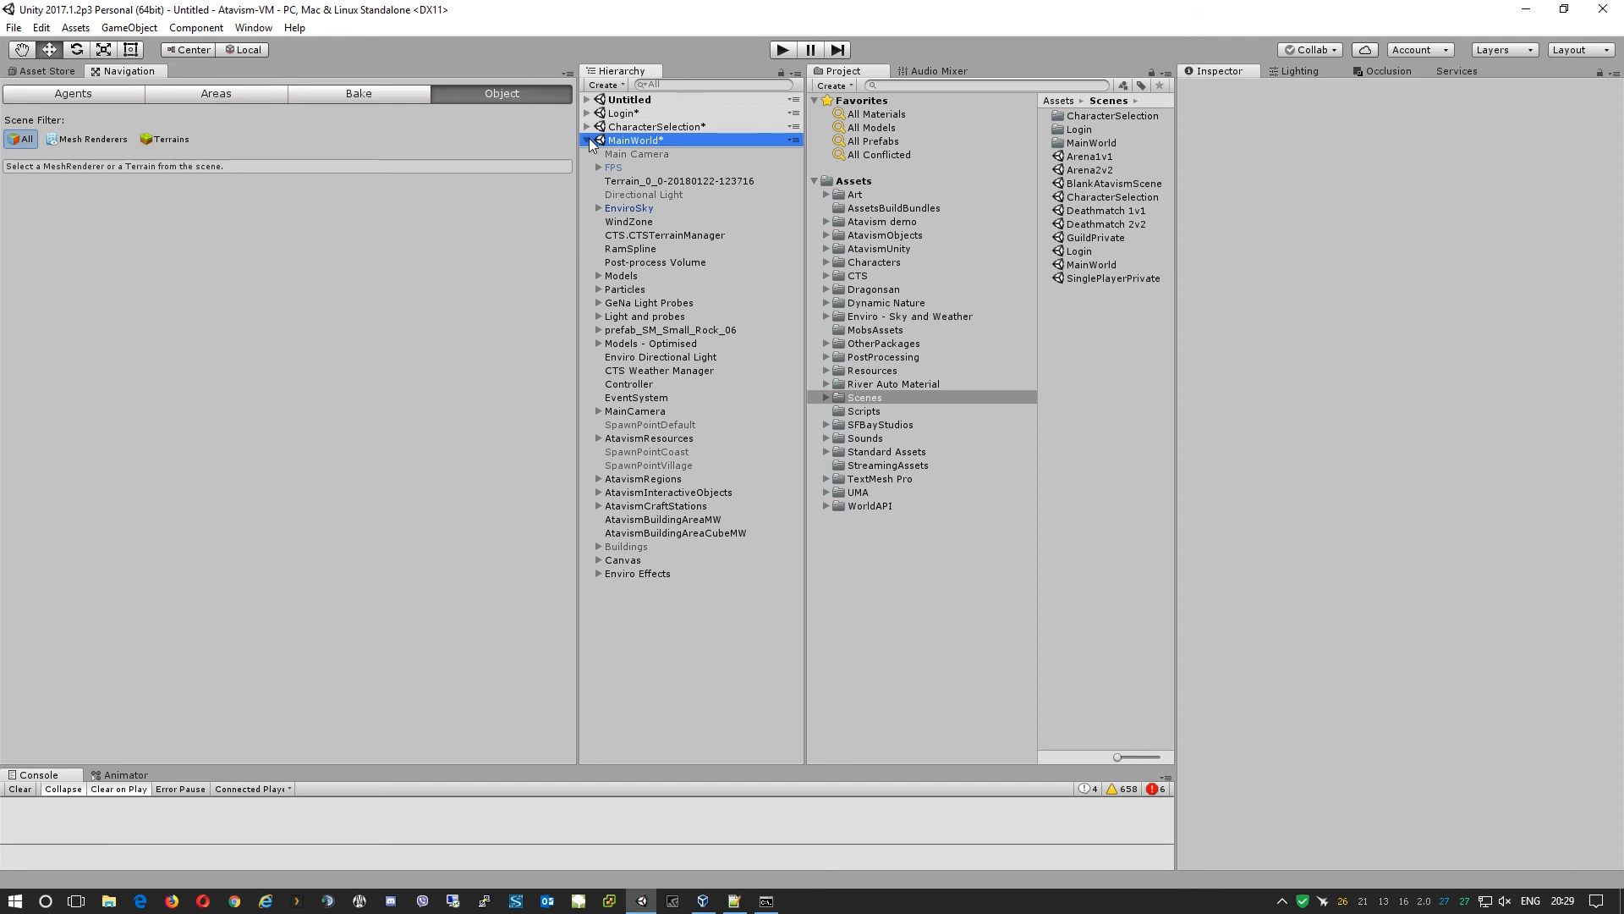
{"action": "left_click", "coordinate": [588, 138]}
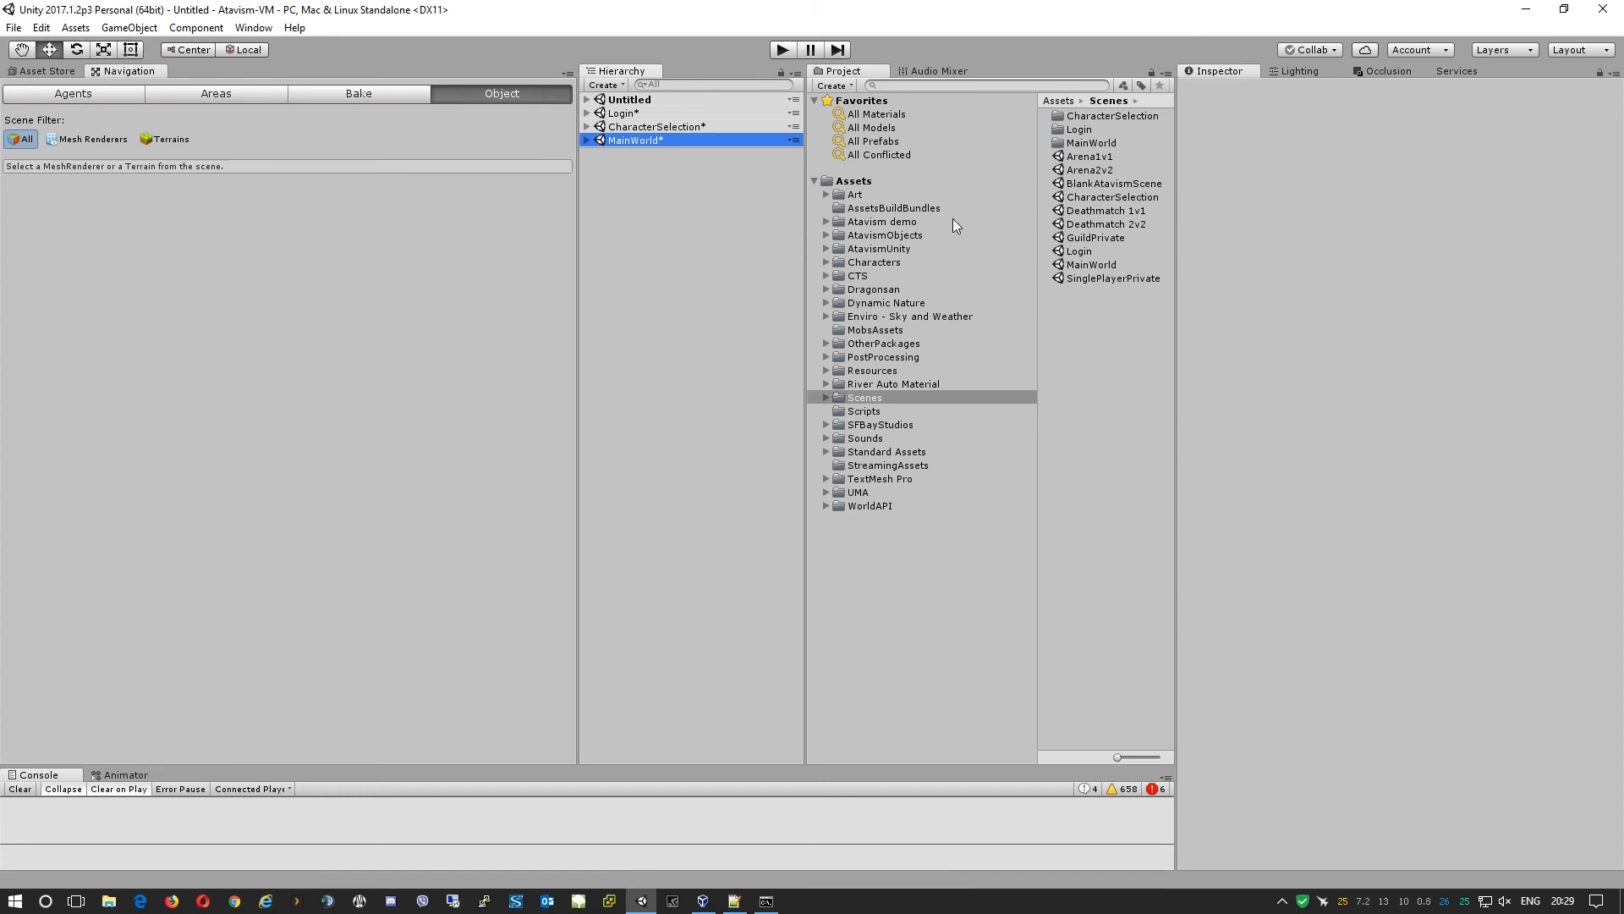
Load the Arena1v1, Arena2v2 and Deathmatch 1v1 scenes, collapsing Arena1v1.
{"action": "left_click", "coordinate": [1130, 157]}
{"action": "left_click_drag", "start_coordinate": [1099, 158], "coordinate": [658, 228]}
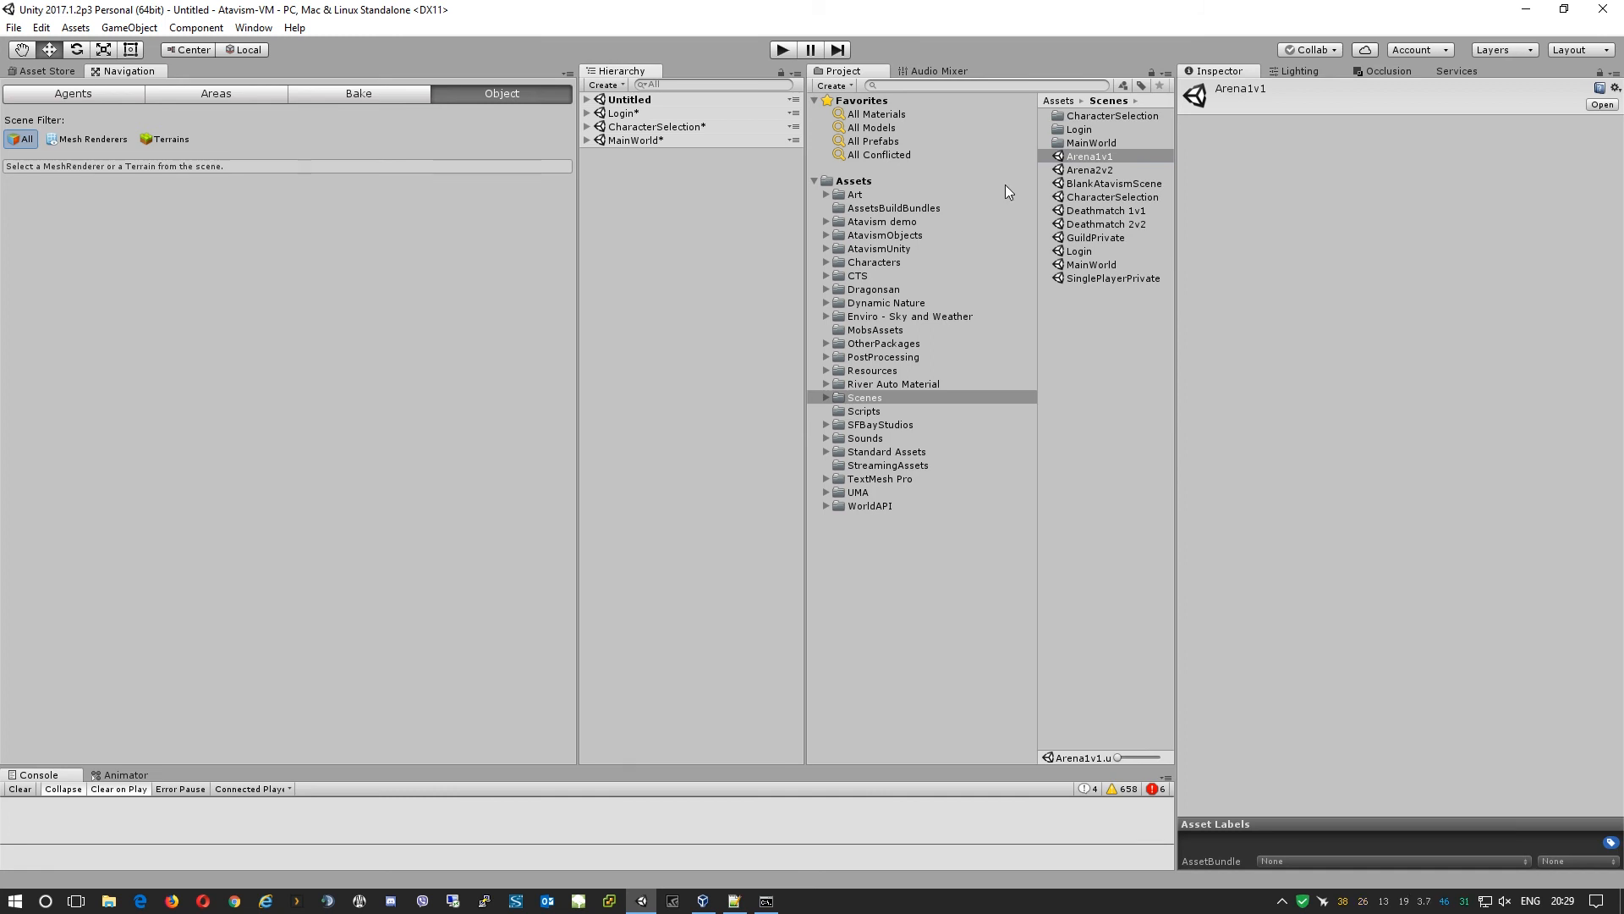
{"action": "left_click_drag", "start_coordinate": [662, 168], "coordinate": [592, 160]}
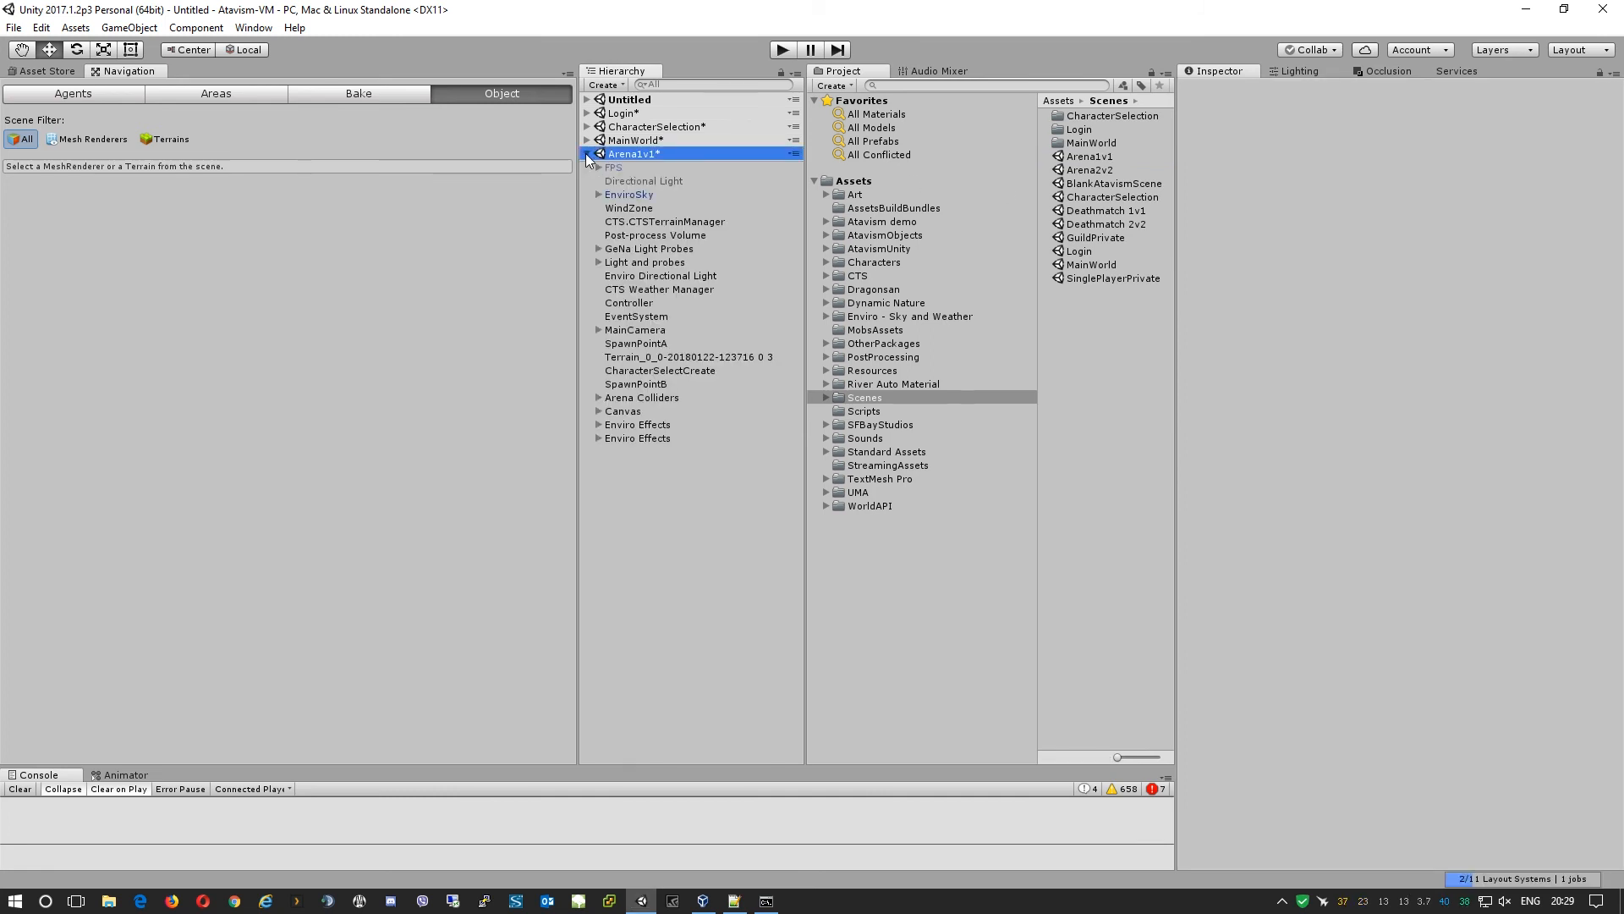
{"action": "left_click", "coordinate": [587, 153]}
{"action": "left_click", "coordinate": [1095, 170]}
{"action": "left_click_drag", "start_coordinate": [1094, 169], "coordinate": [637, 206]}
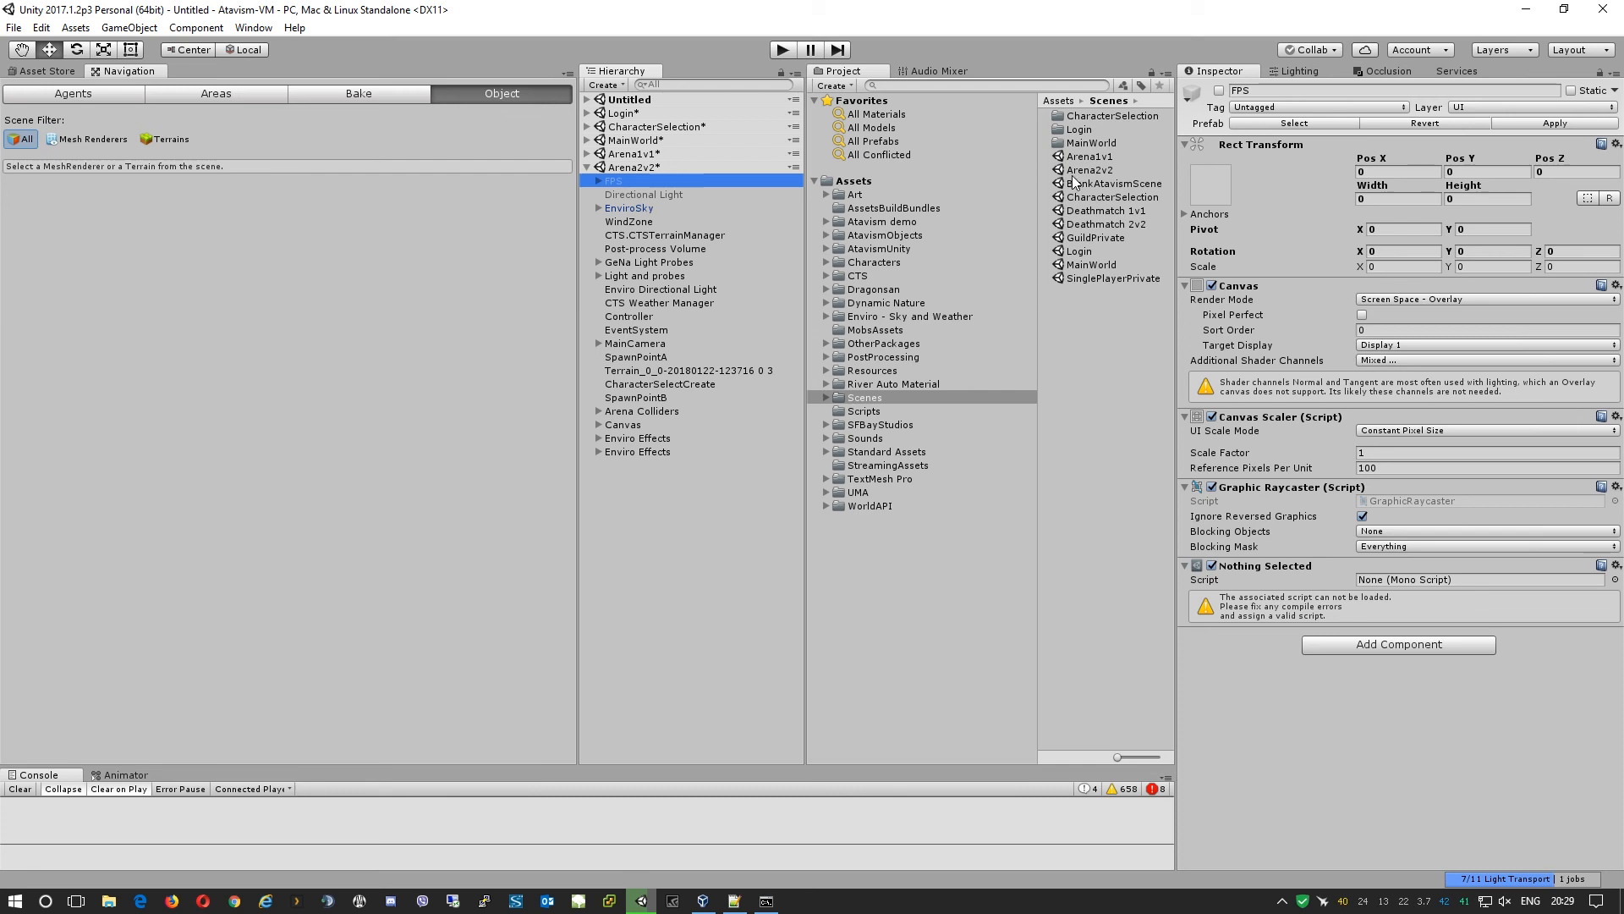
{"action": "left_click", "coordinate": [1109, 212]}
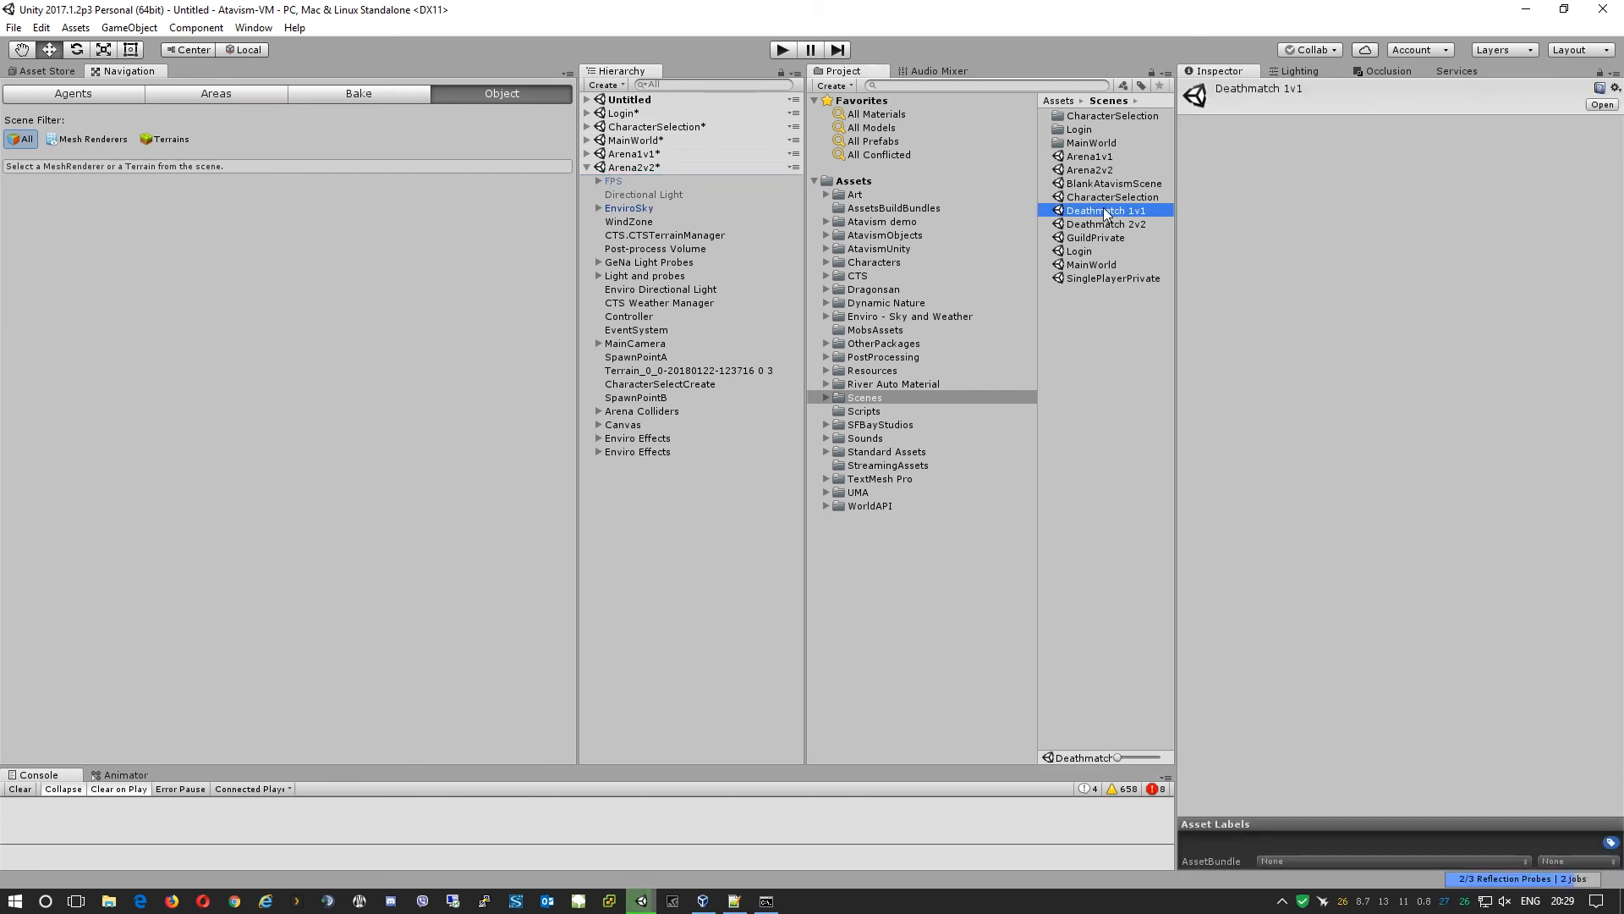
{"action": "left_click_drag", "start_coordinate": [1114, 213], "coordinate": [681, 504]}
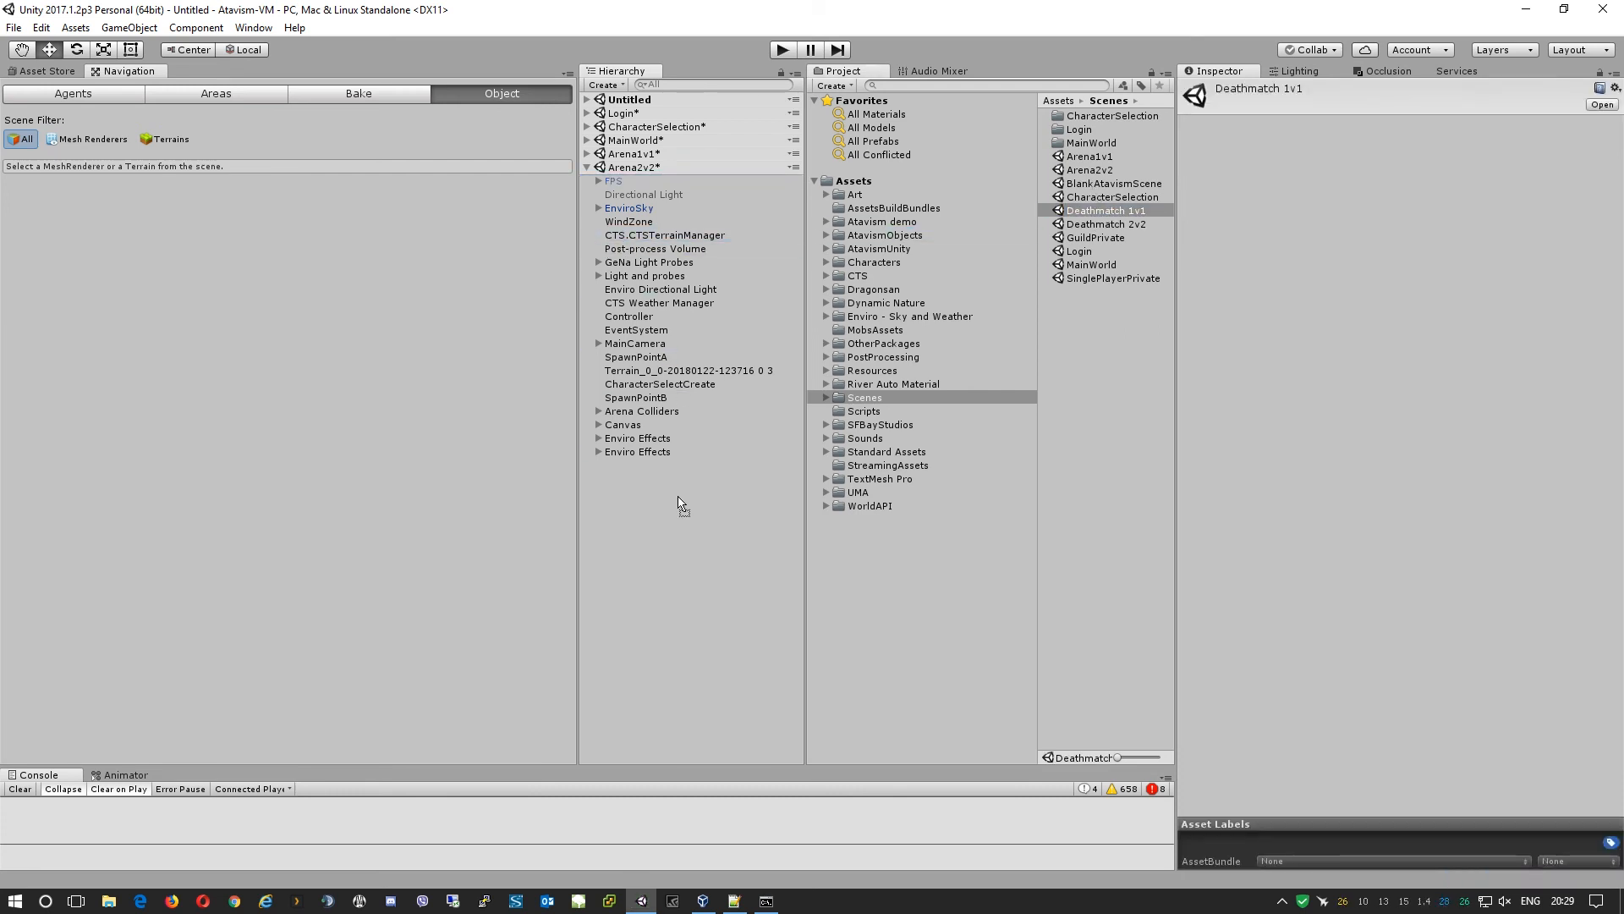
Collapse Arena2v2 and Deathmatch 1v1, then load and collapse the Deathmatch 2v2 scene.
{"action": "left_click", "coordinate": [605, 168]}
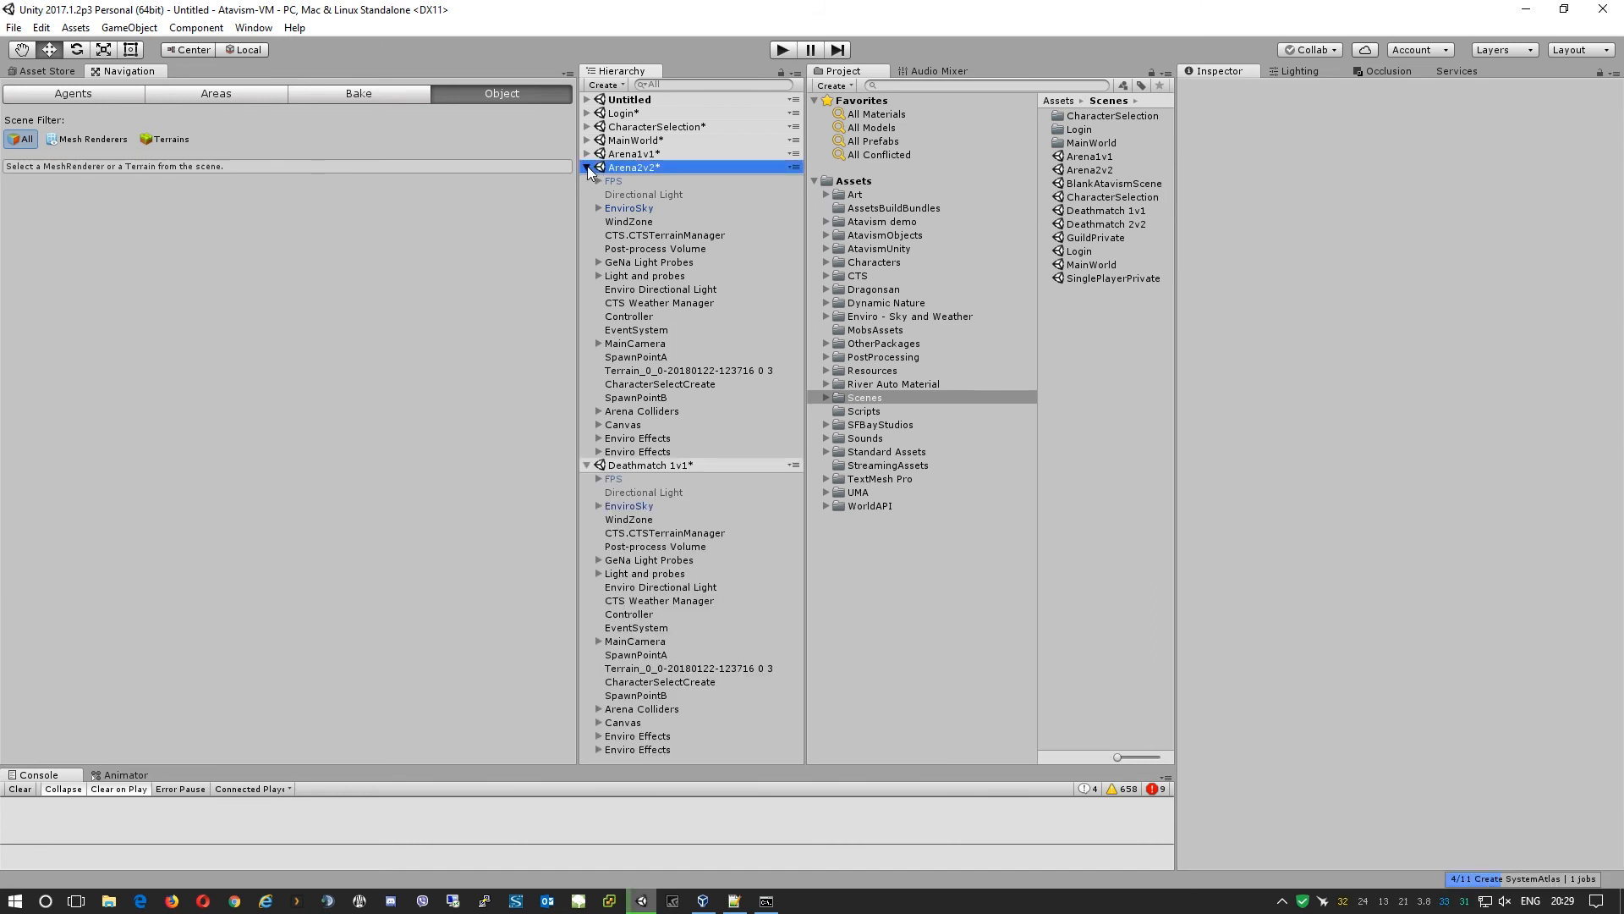
{"action": "left_click", "coordinate": [587, 167]}
{"action": "left_click", "coordinate": [587, 181]}
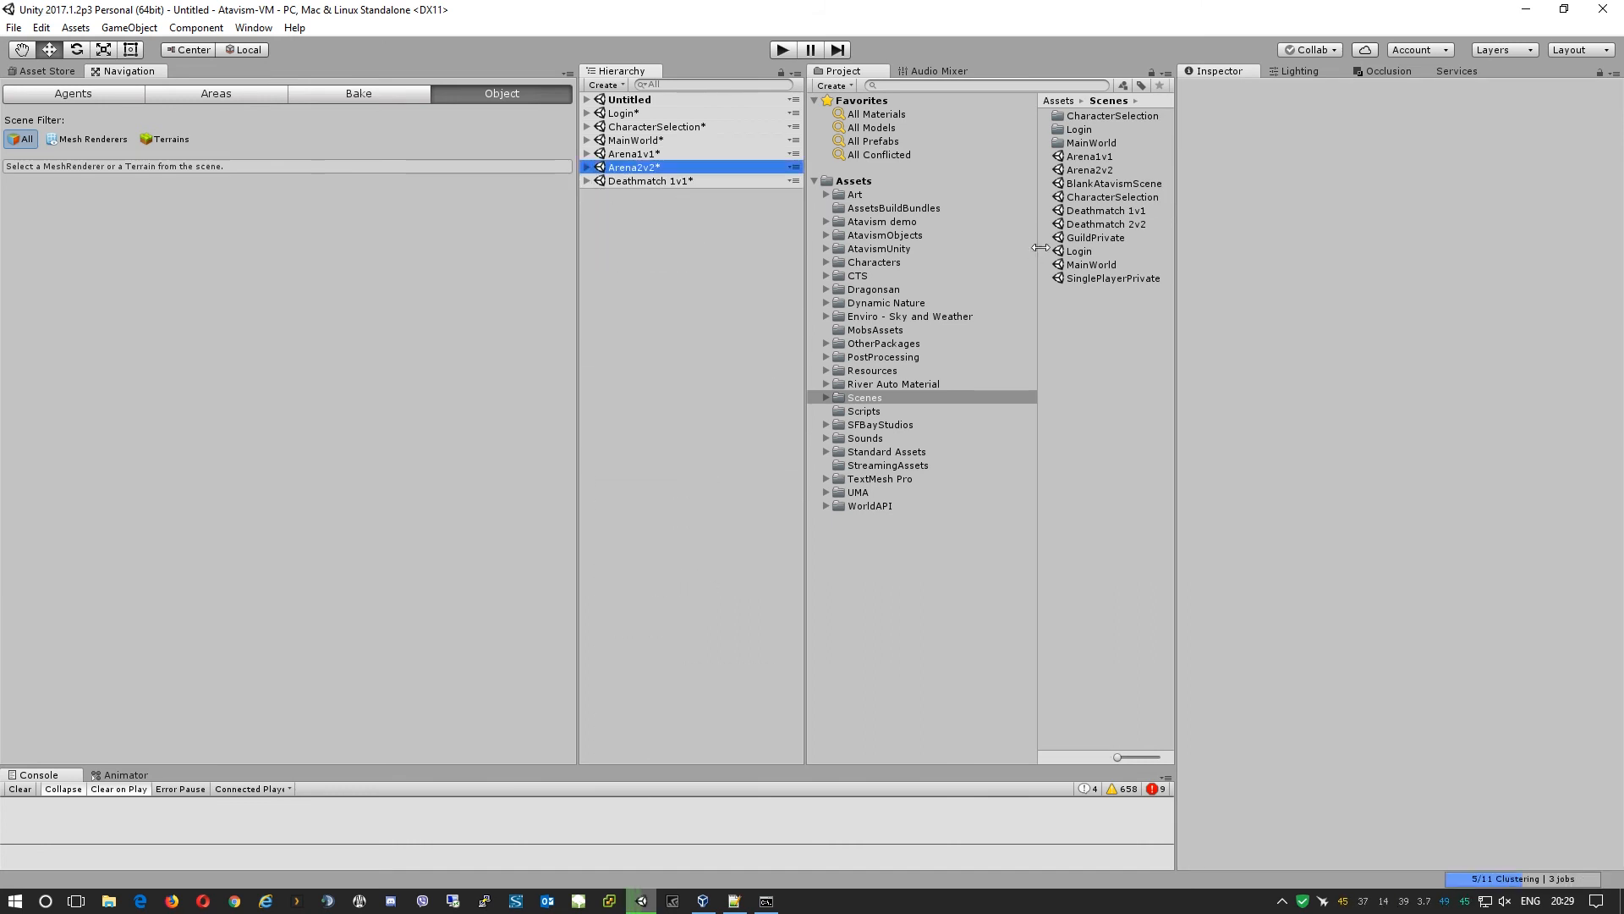
{"action": "left_click_drag", "start_coordinate": [1125, 223], "coordinate": [674, 271]}
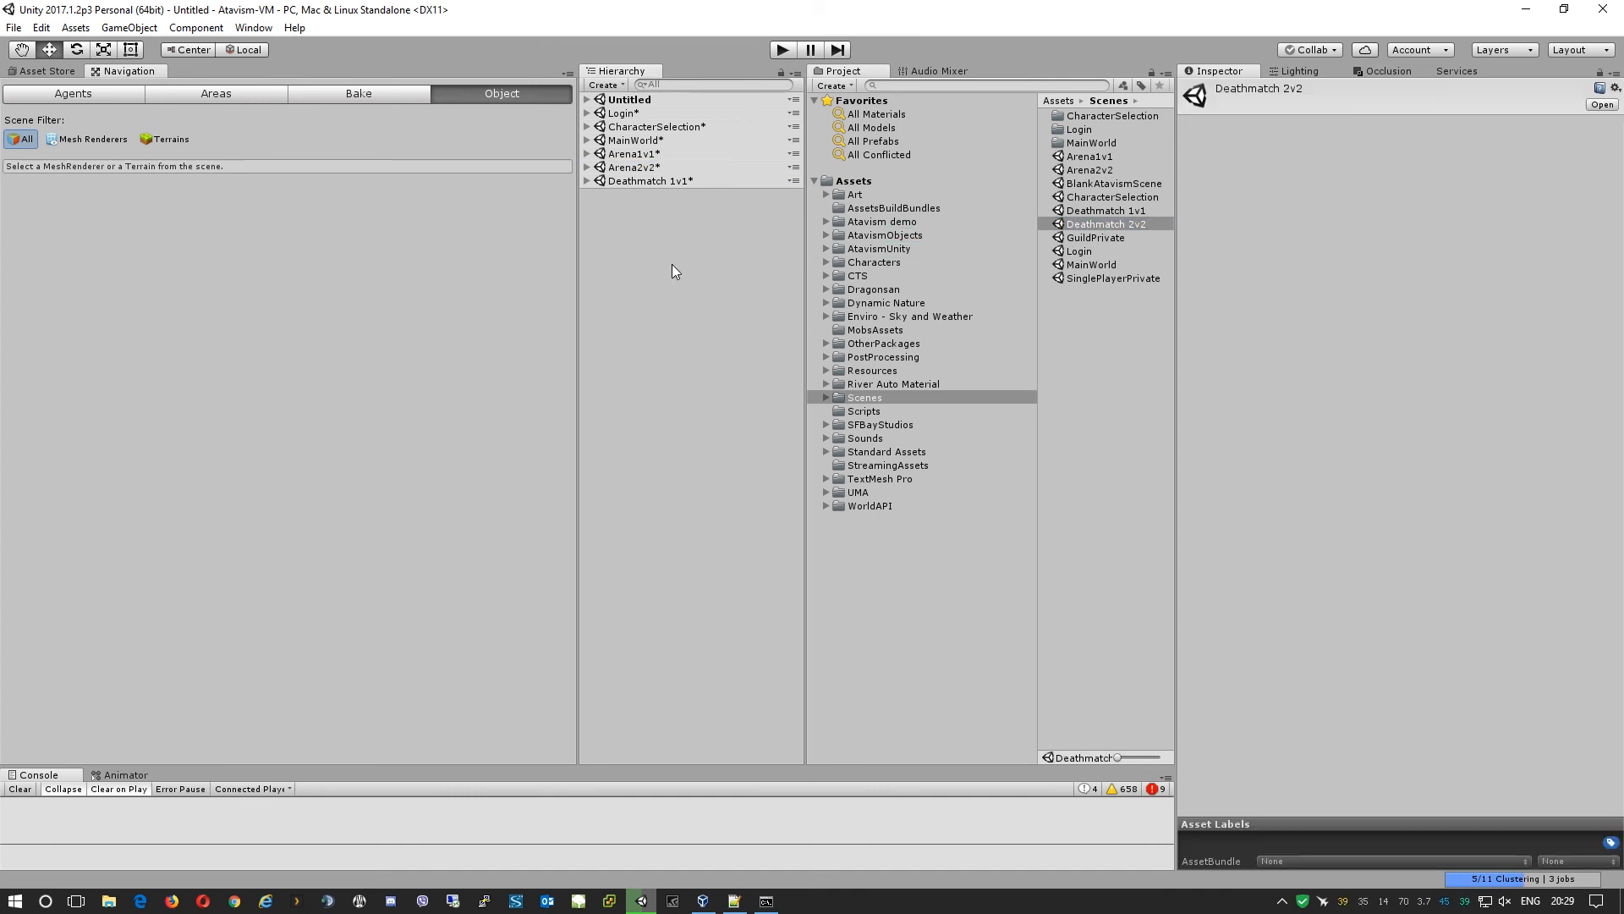
{"action": "left_click", "coordinate": [587, 195]}
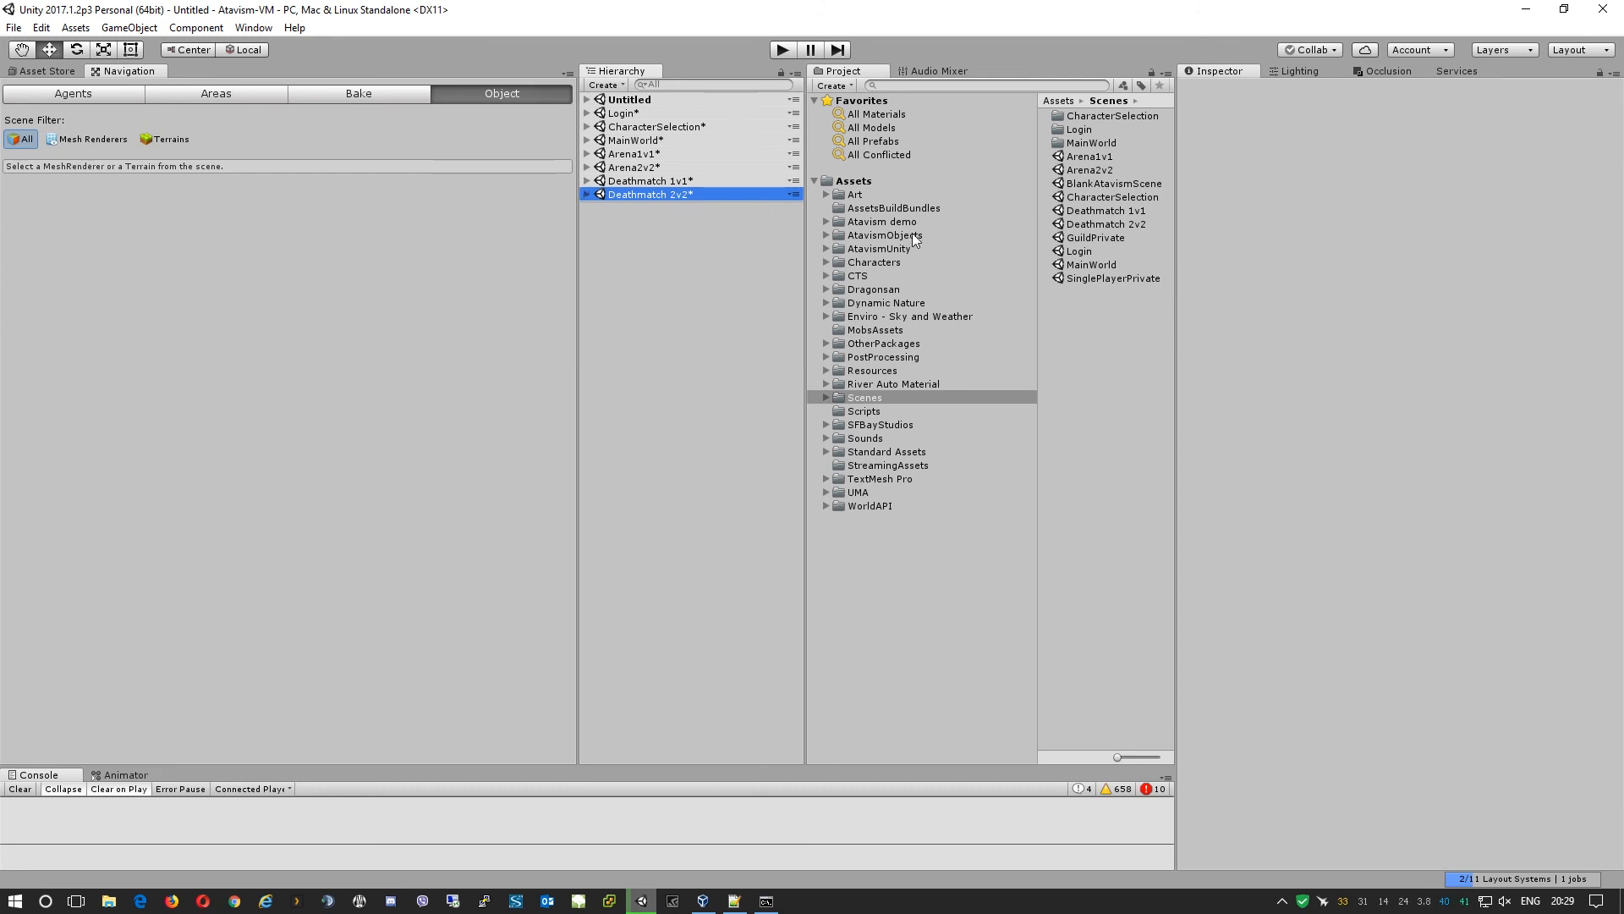
Load and collapse the GuildPrivate and SinglePlayerPrivate scenes, then select the Login scene.
{"action": "left_click", "coordinate": [1114, 236]}
{"action": "left_click_drag", "start_coordinate": [1115, 235], "coordinate": [729, 291]}
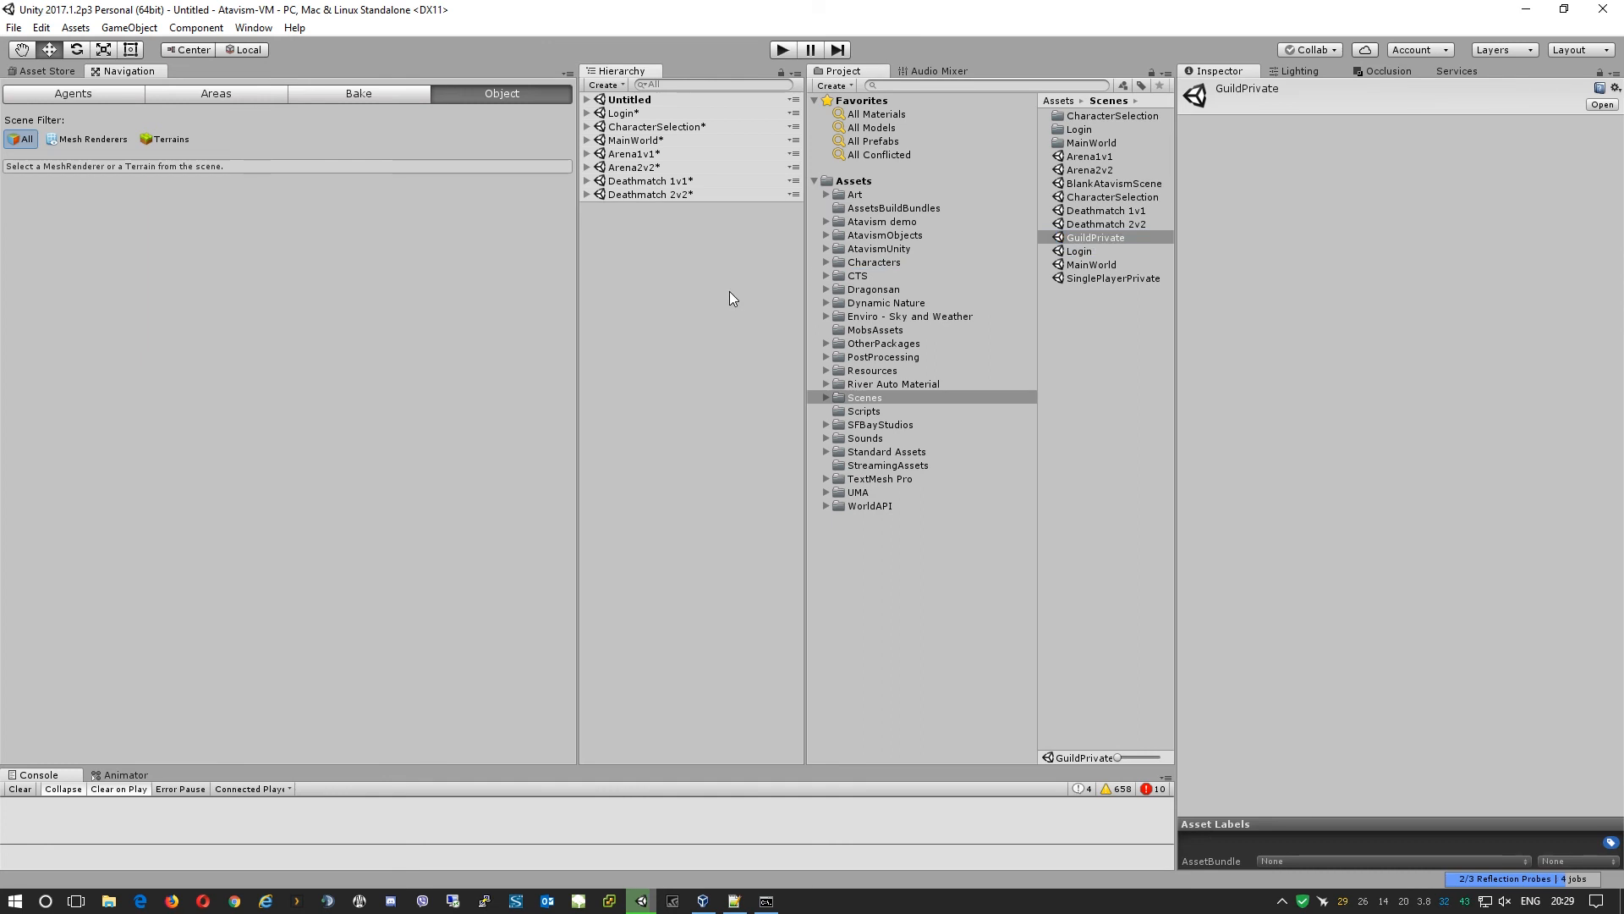
{"action": "left_click", "coordinate": [587, 208]}
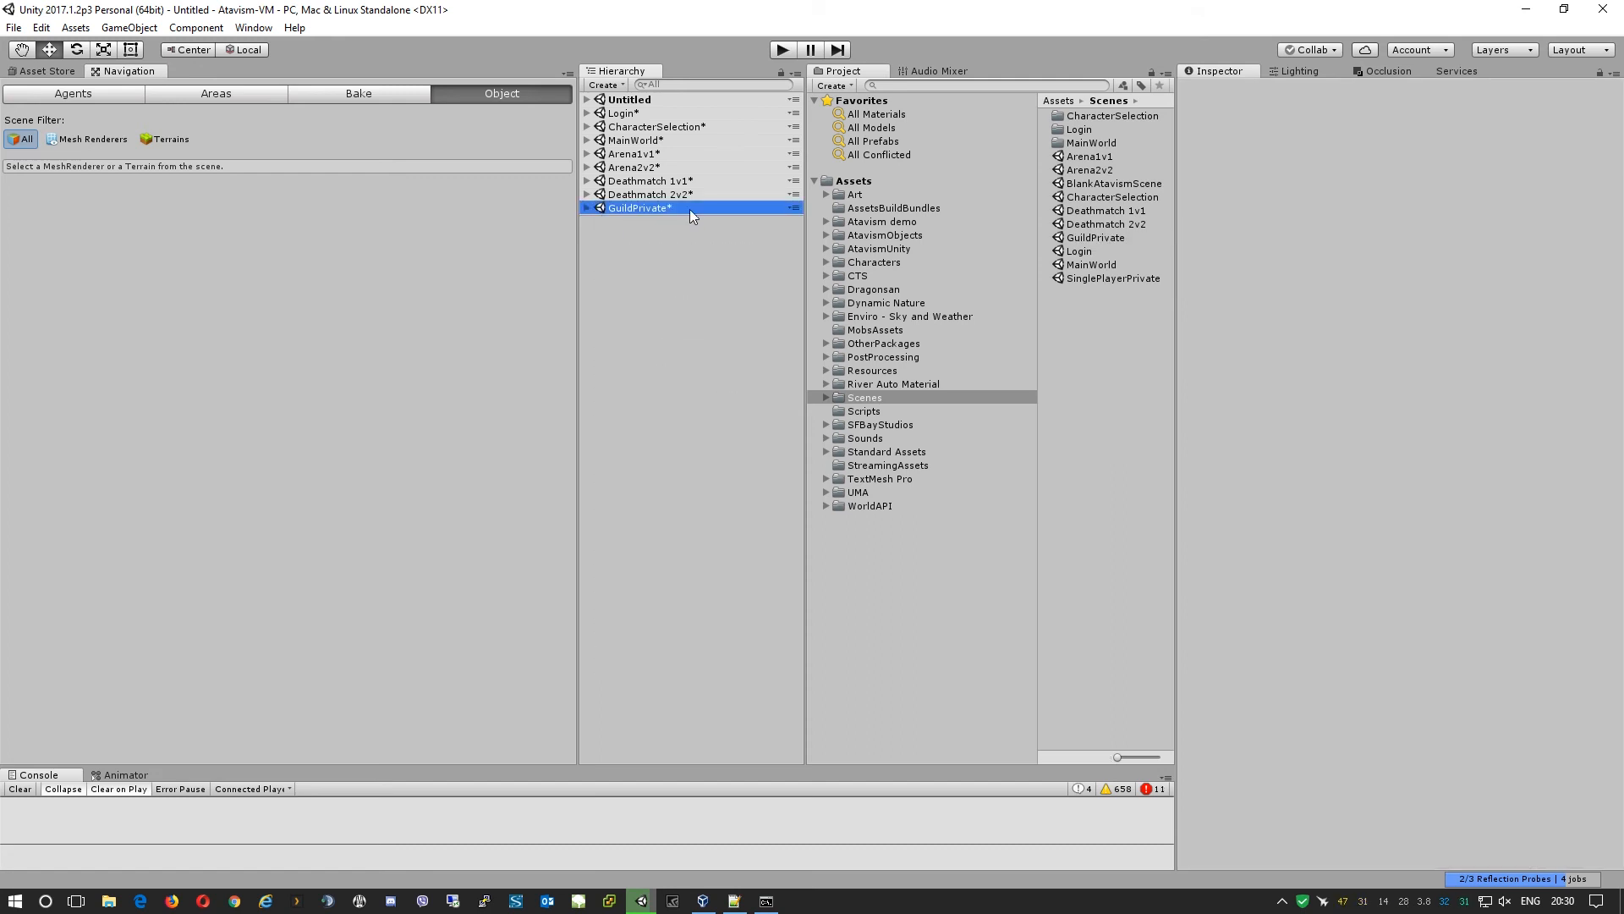
{"action": "left_click", "coordinate": [1107, 279]}
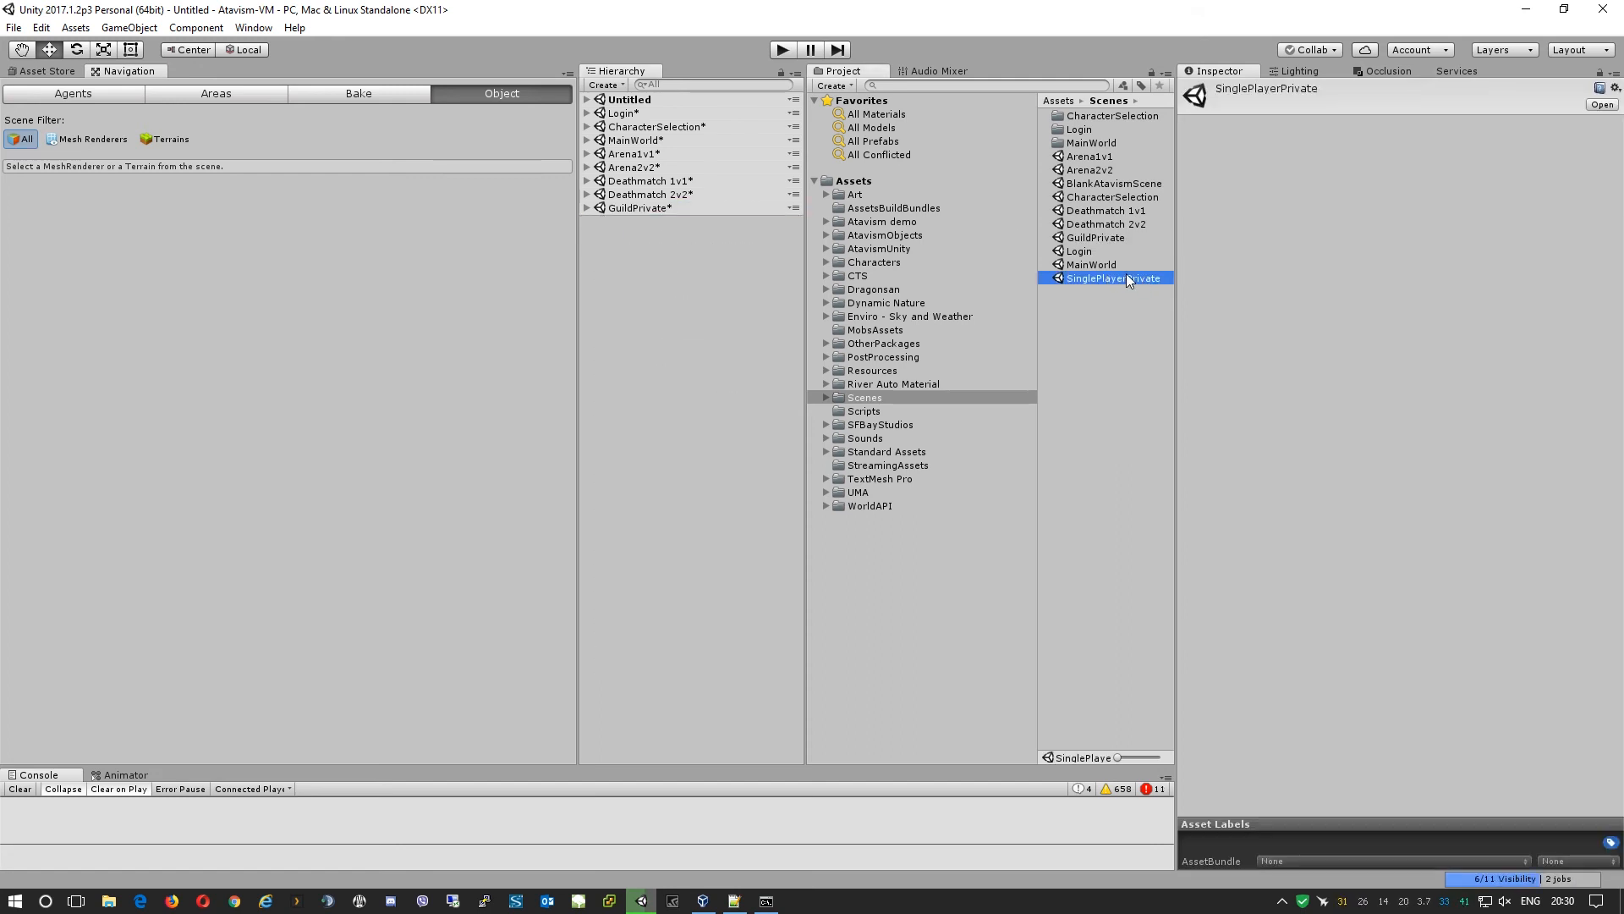
{"action": "left_click_drag", "start_coordinate": [1129, 276], "coordinate": [618, 308]}
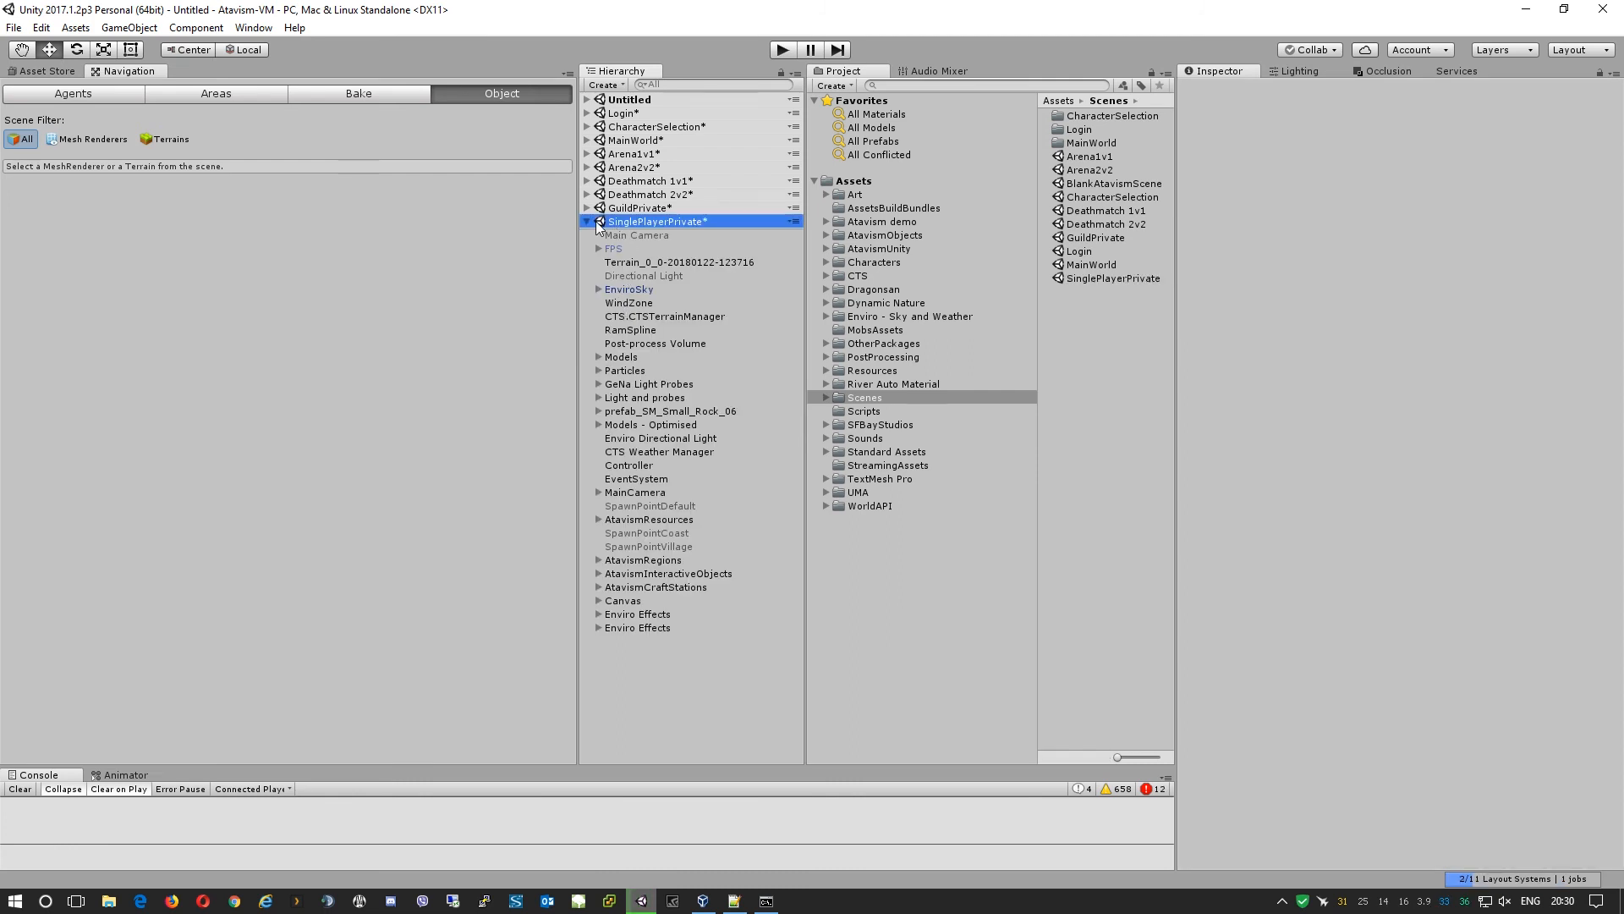
{"action": "left_click", "coordinate": [587, 222]}
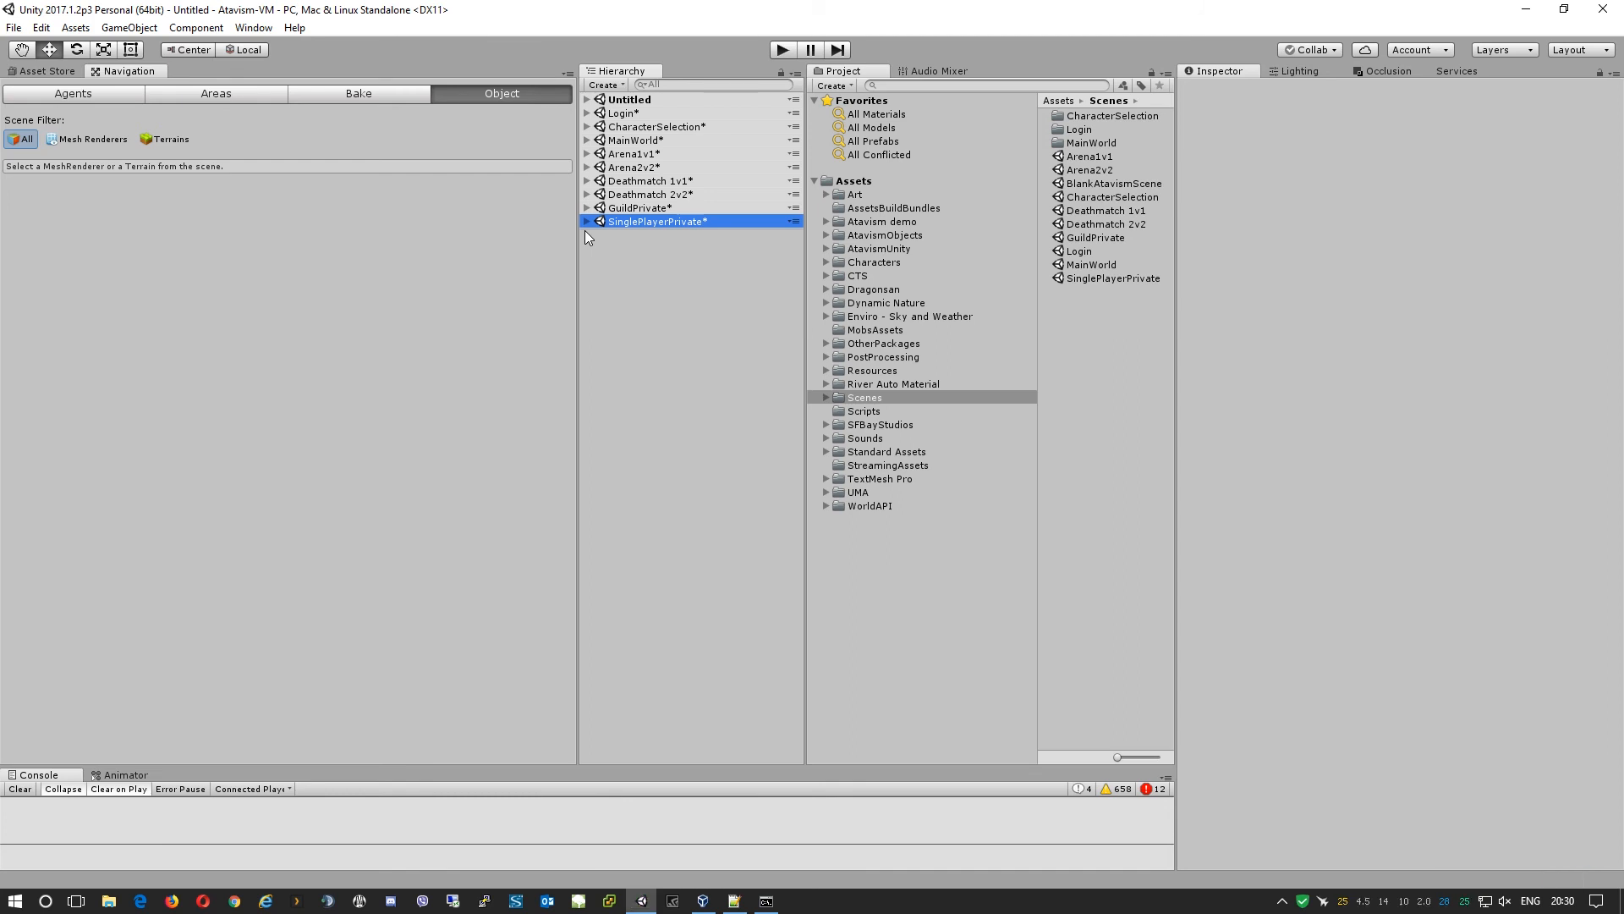
{"action": "left_click", "coordinate": [622, 115]}
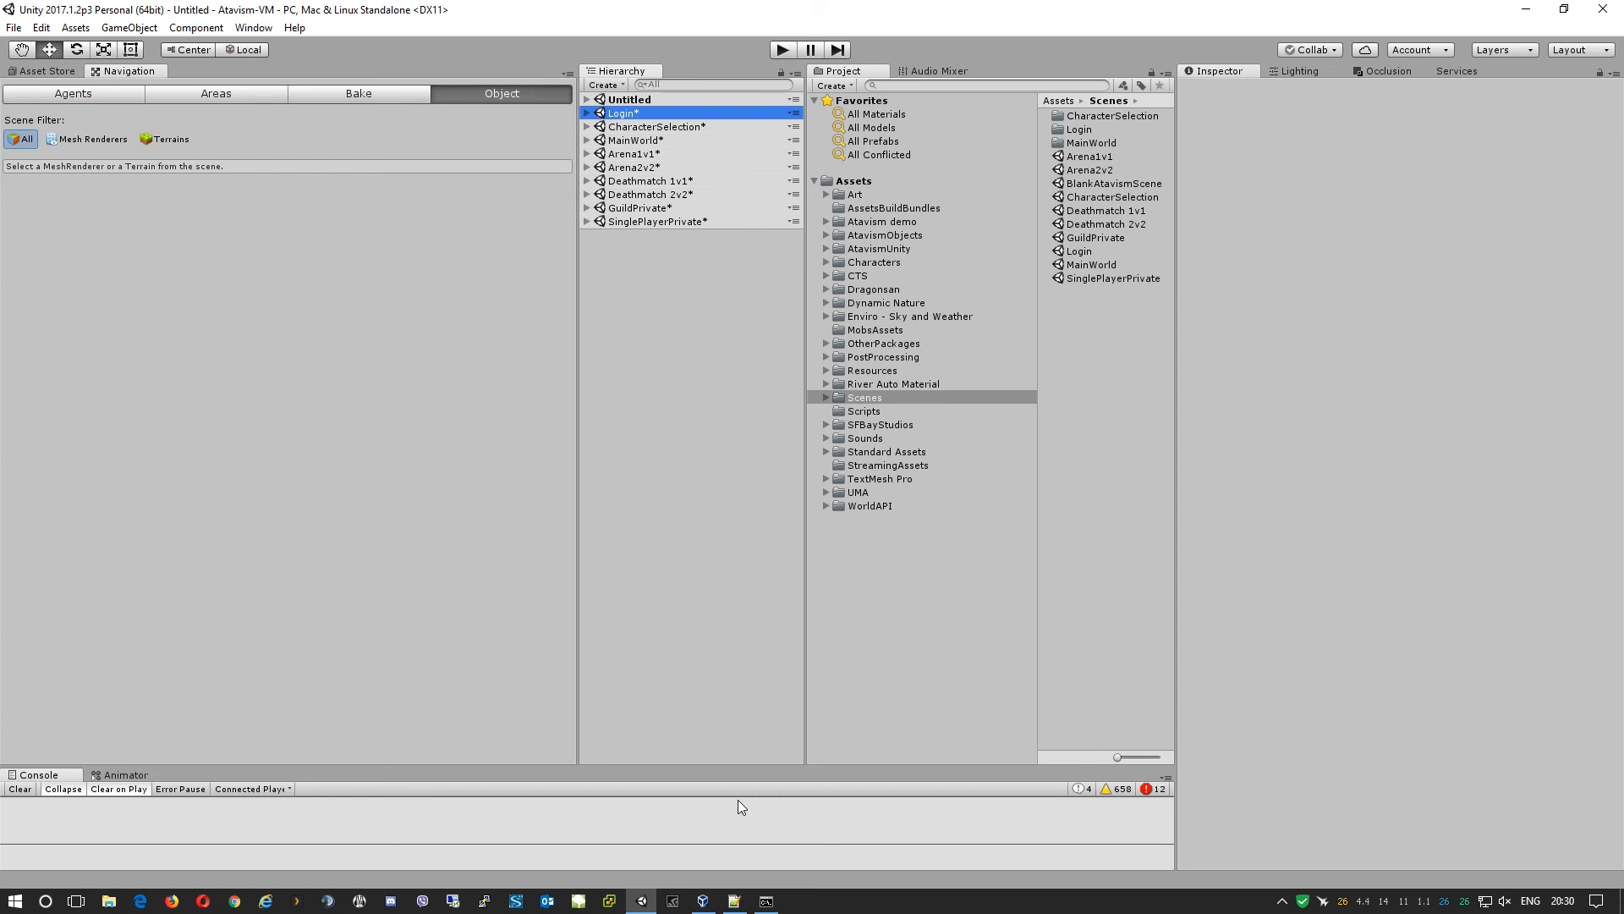
Reload the hosts file, uncomment the 192.168.254.102 dev.localdomain line, save, and minimize Notepad++.
{"action": "left_click", "coordinate": [736, 902]}
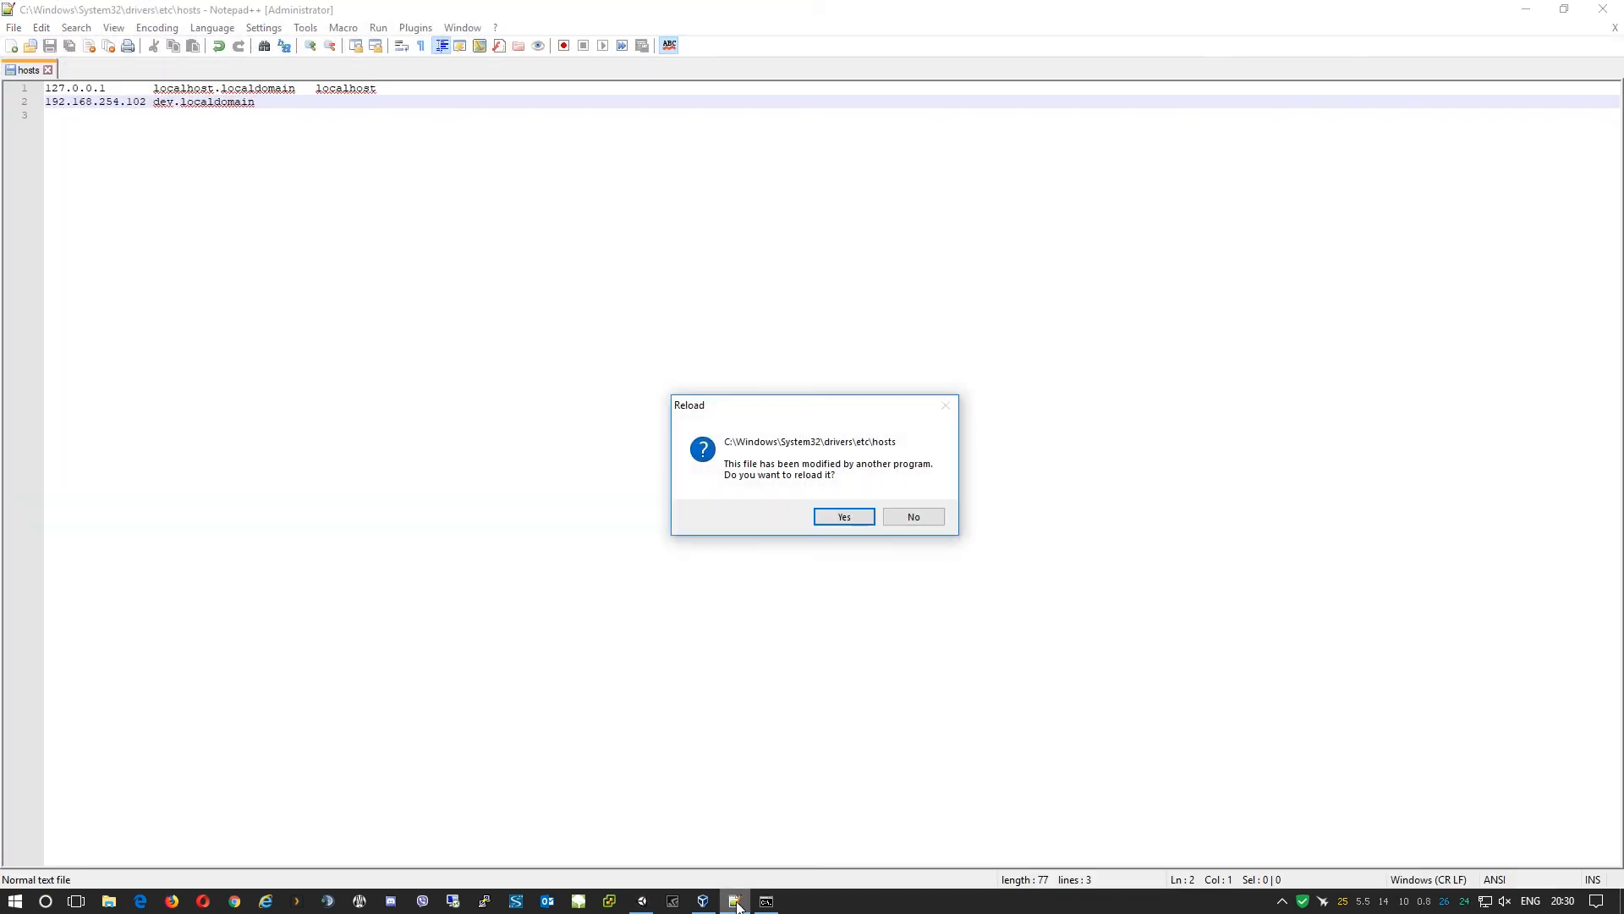
{"action": "left_click", "coordinate": [845, 514]}
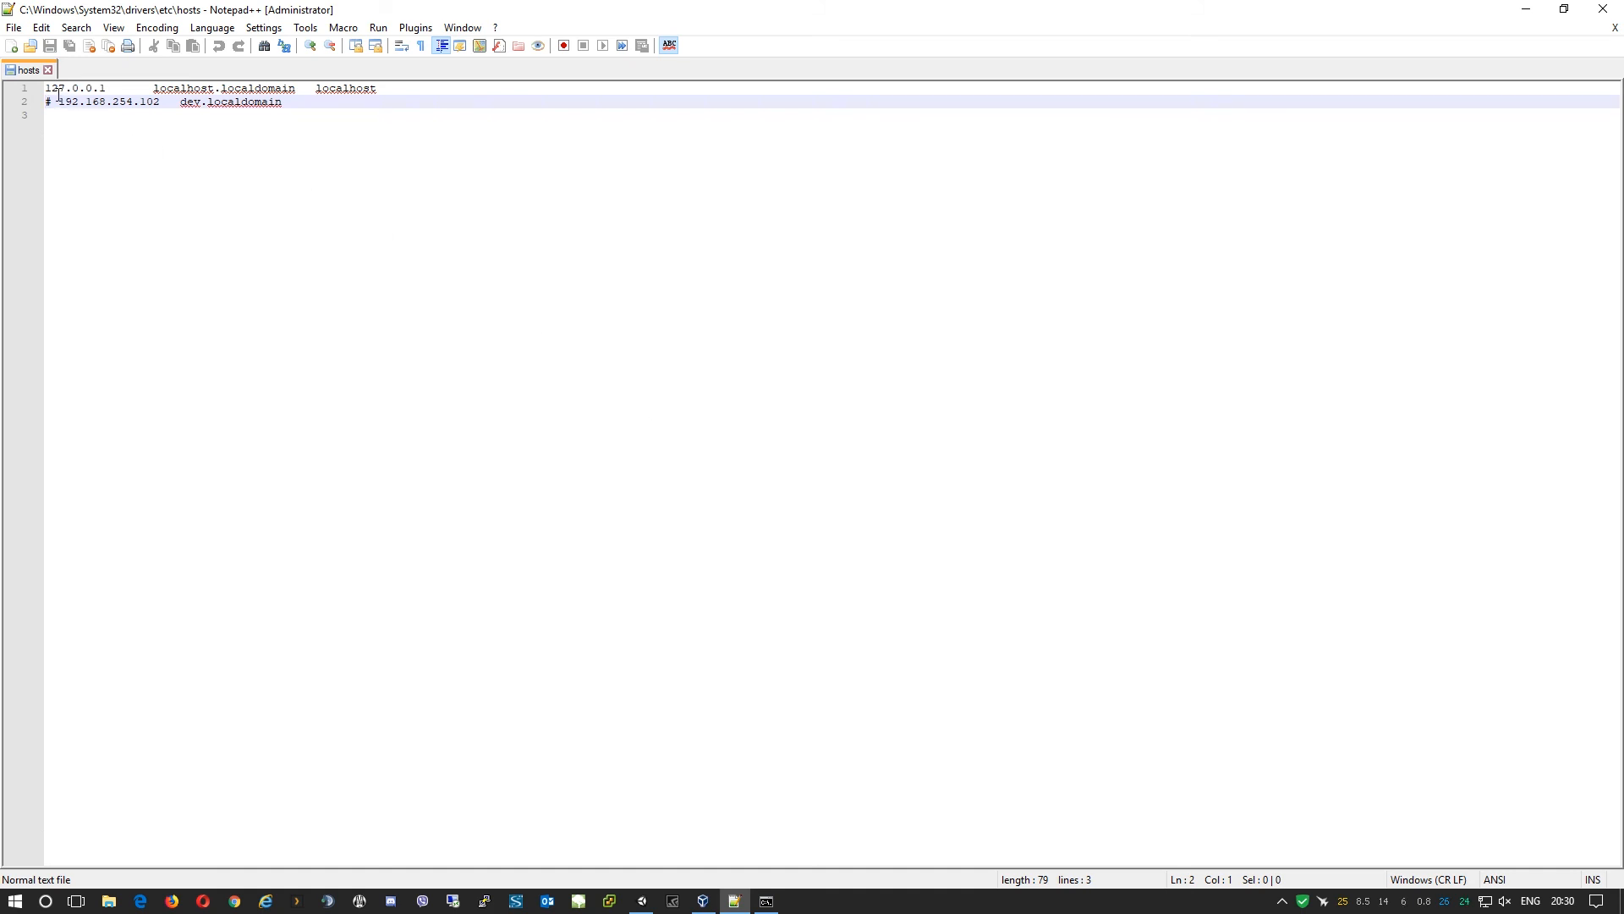
{"action": "left_click_drag", "start_coordinate": [58, 100], "coordinate": [5, 102]}
{"action": "key", "text": "Delete"}
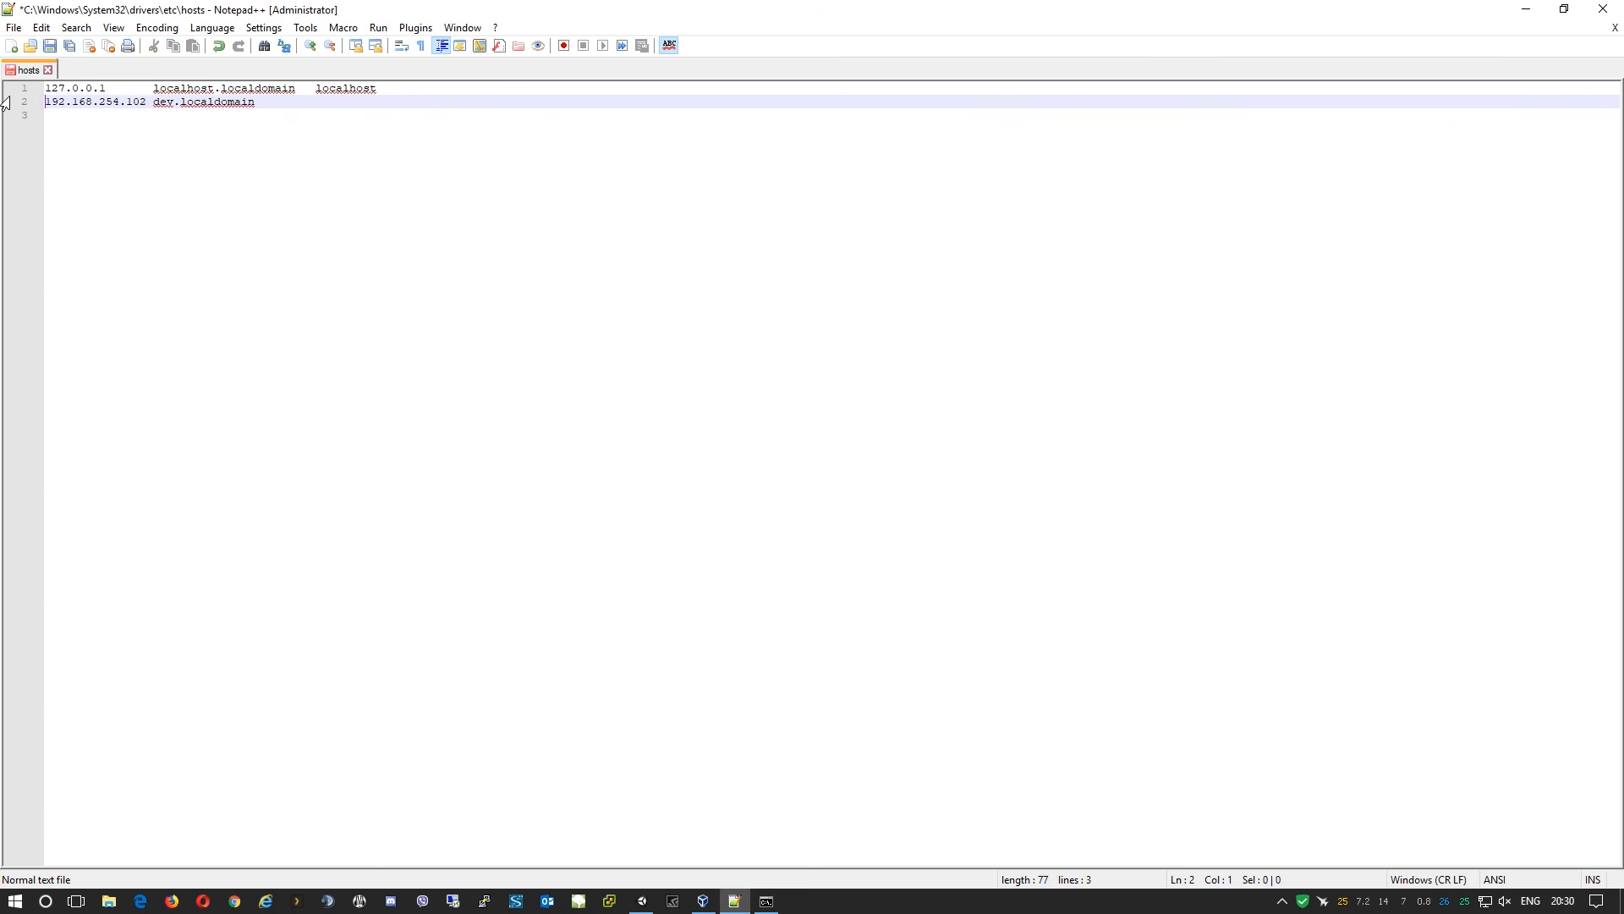
{"action": "key", "text": "ctrl+s"}
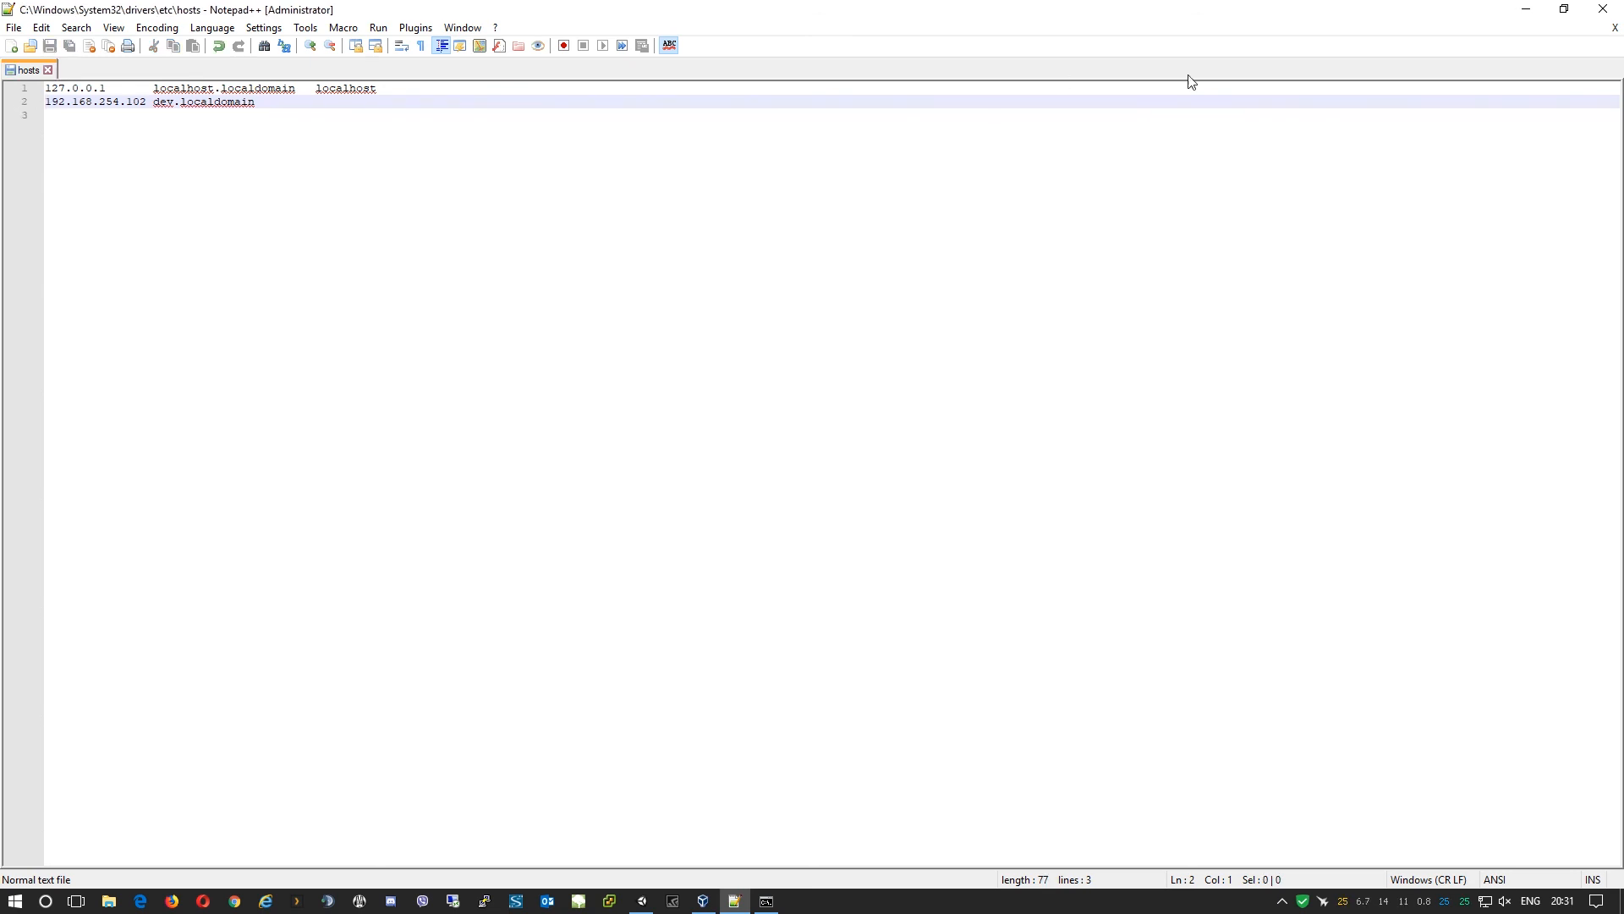
{"action": "left_click", "coordinate": [1528, 10]}
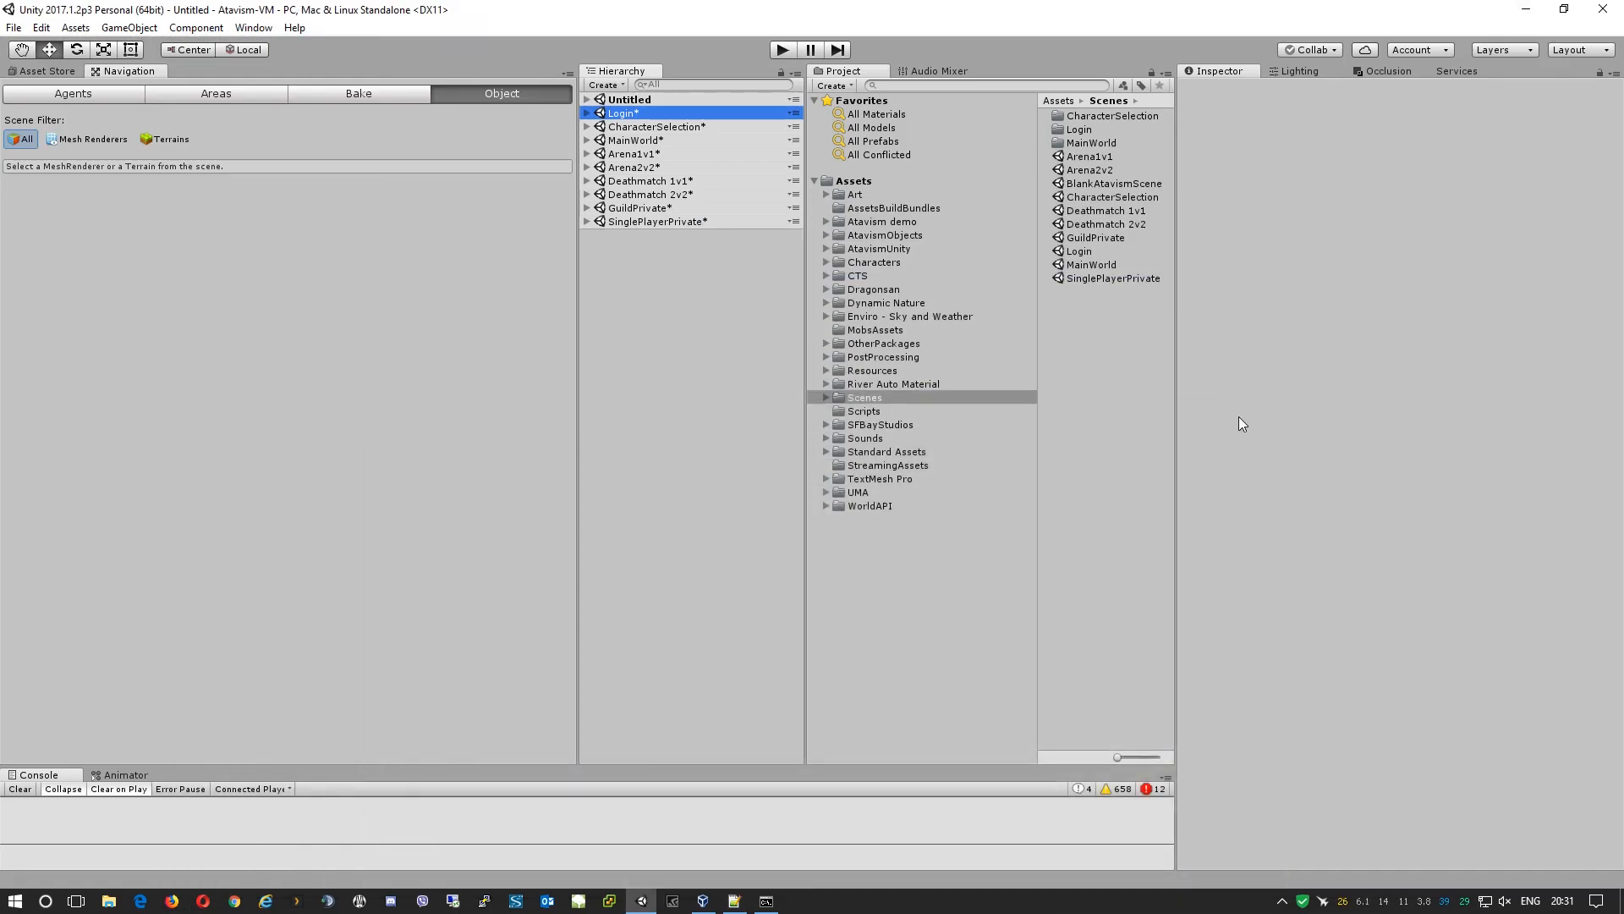
Rerun the ping to dev.localdomain, confirm replies from 192.168.254.102, then hide Command Prompt.
{"action": "left_click", "coordinate": [766, 901]}
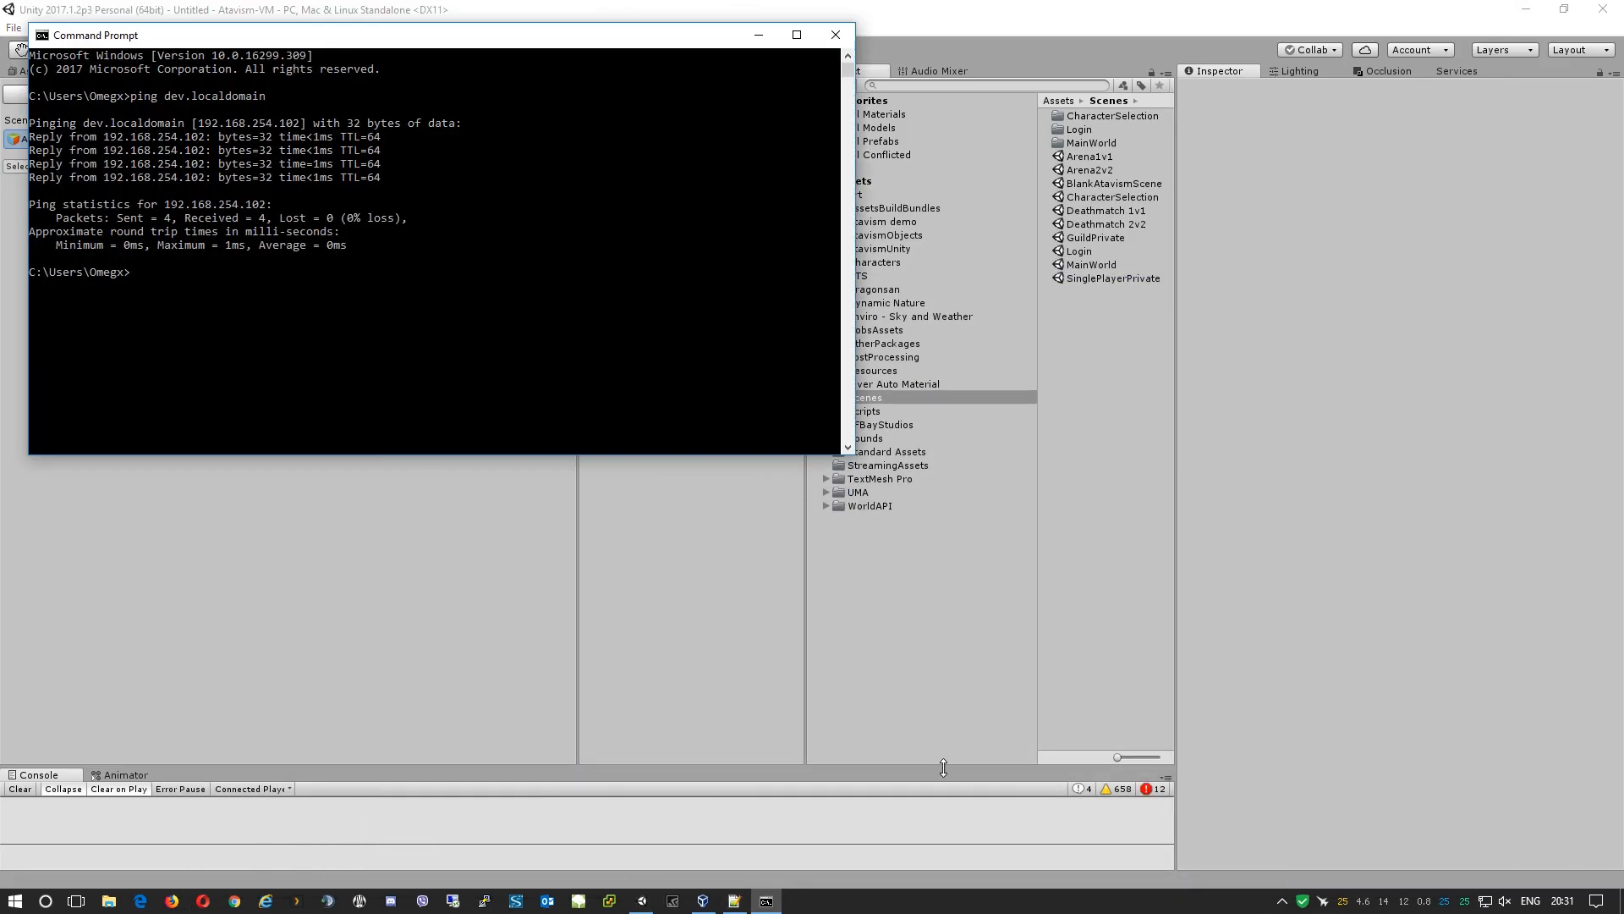
{"action": "key", "text": "Up"}
{"action": "key", "text": "Return"}
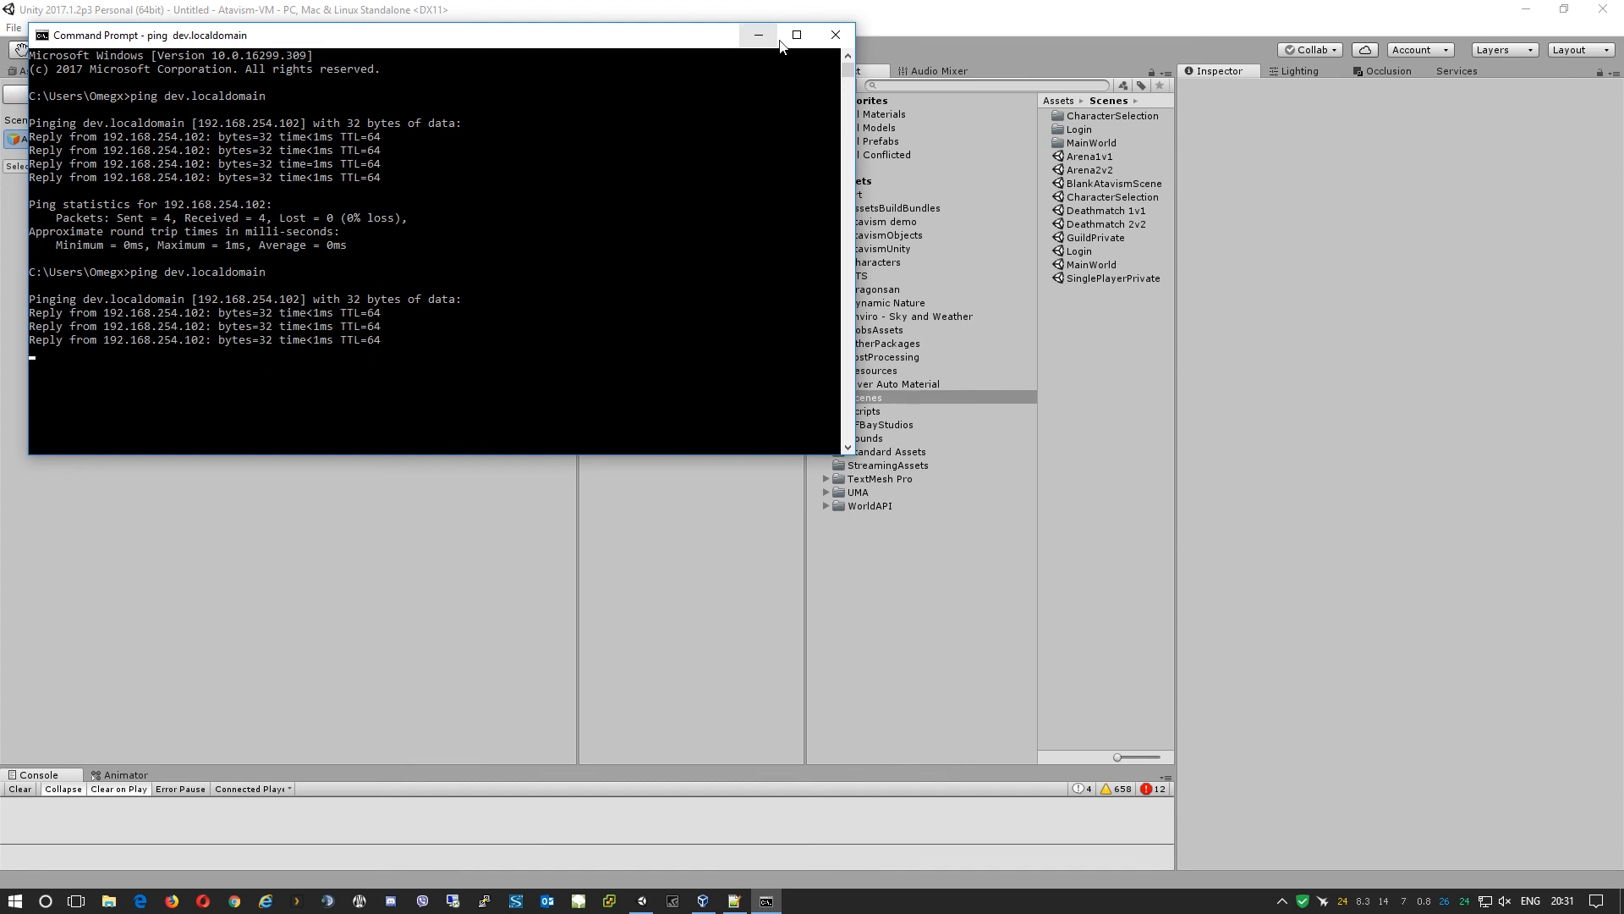
{"action": "left_click", "coordinate": [751, 37]}
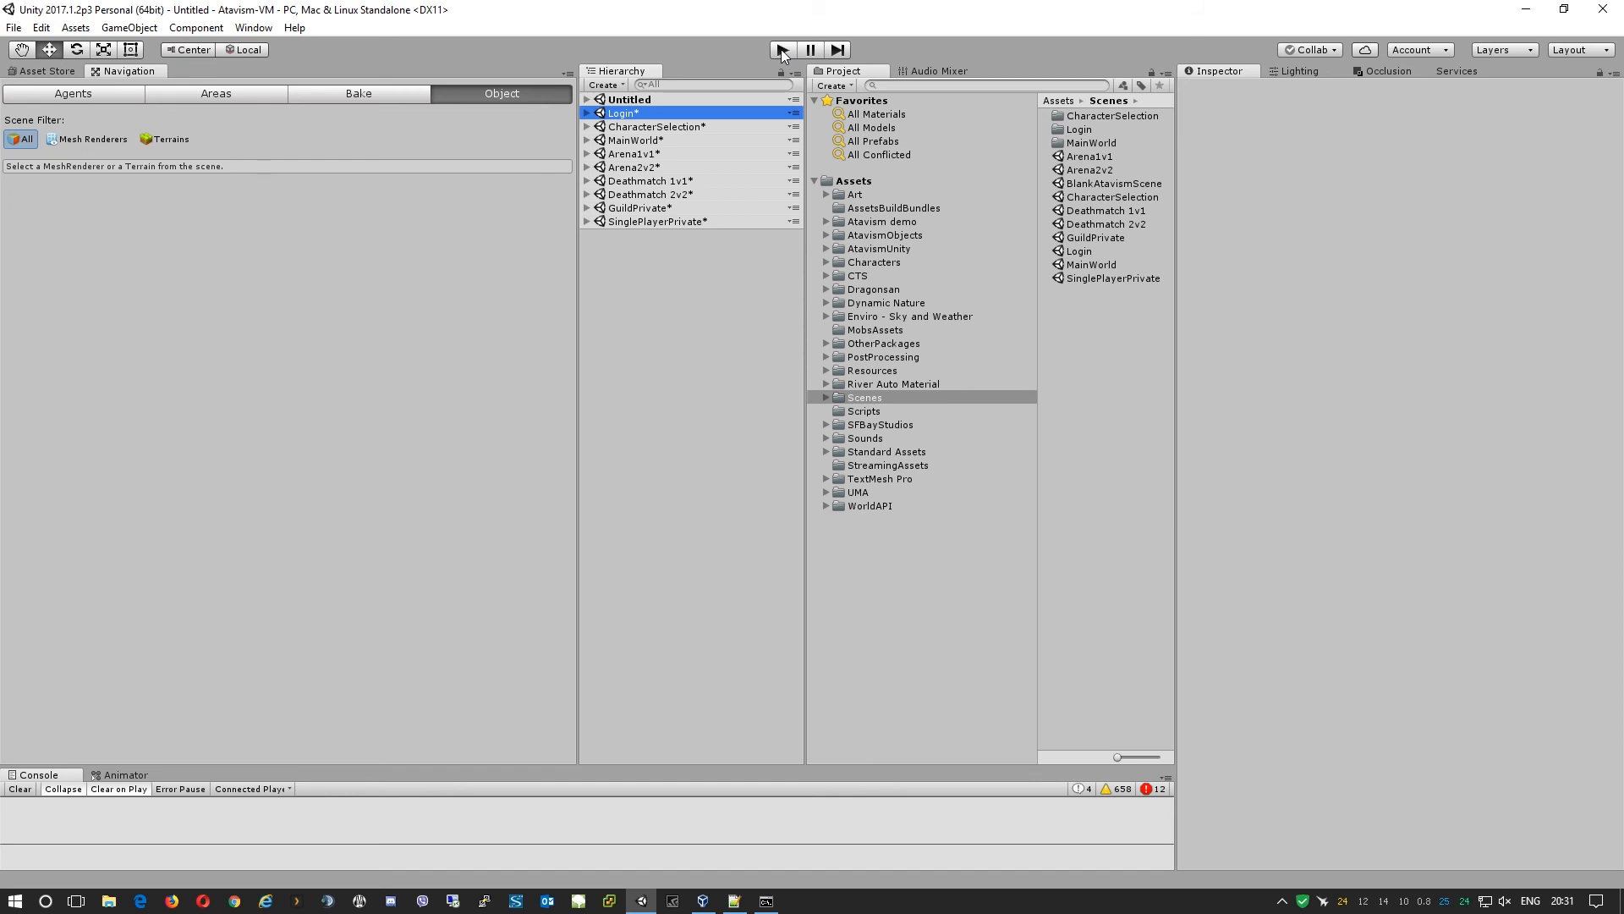
Start Play mode to bring up the game's login screen.
{"action": "left_click", "coordinate": [783, 51]}
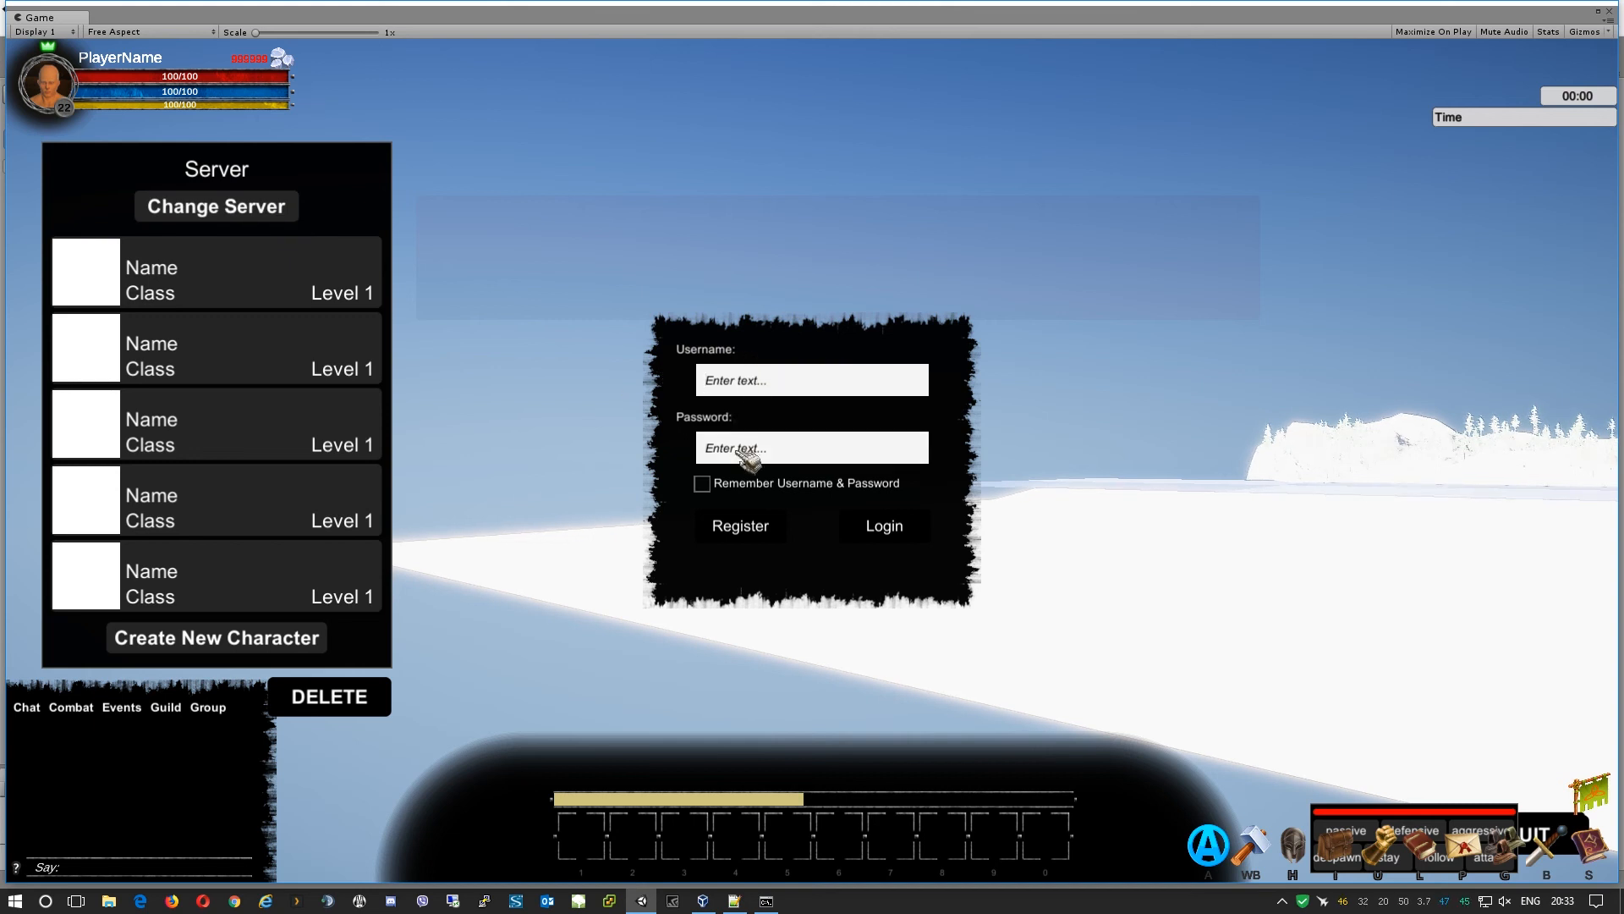
Open the registration form and enter a username, password and password confirmation.
{"action": "left_click", "coordinate": [756, 533]}
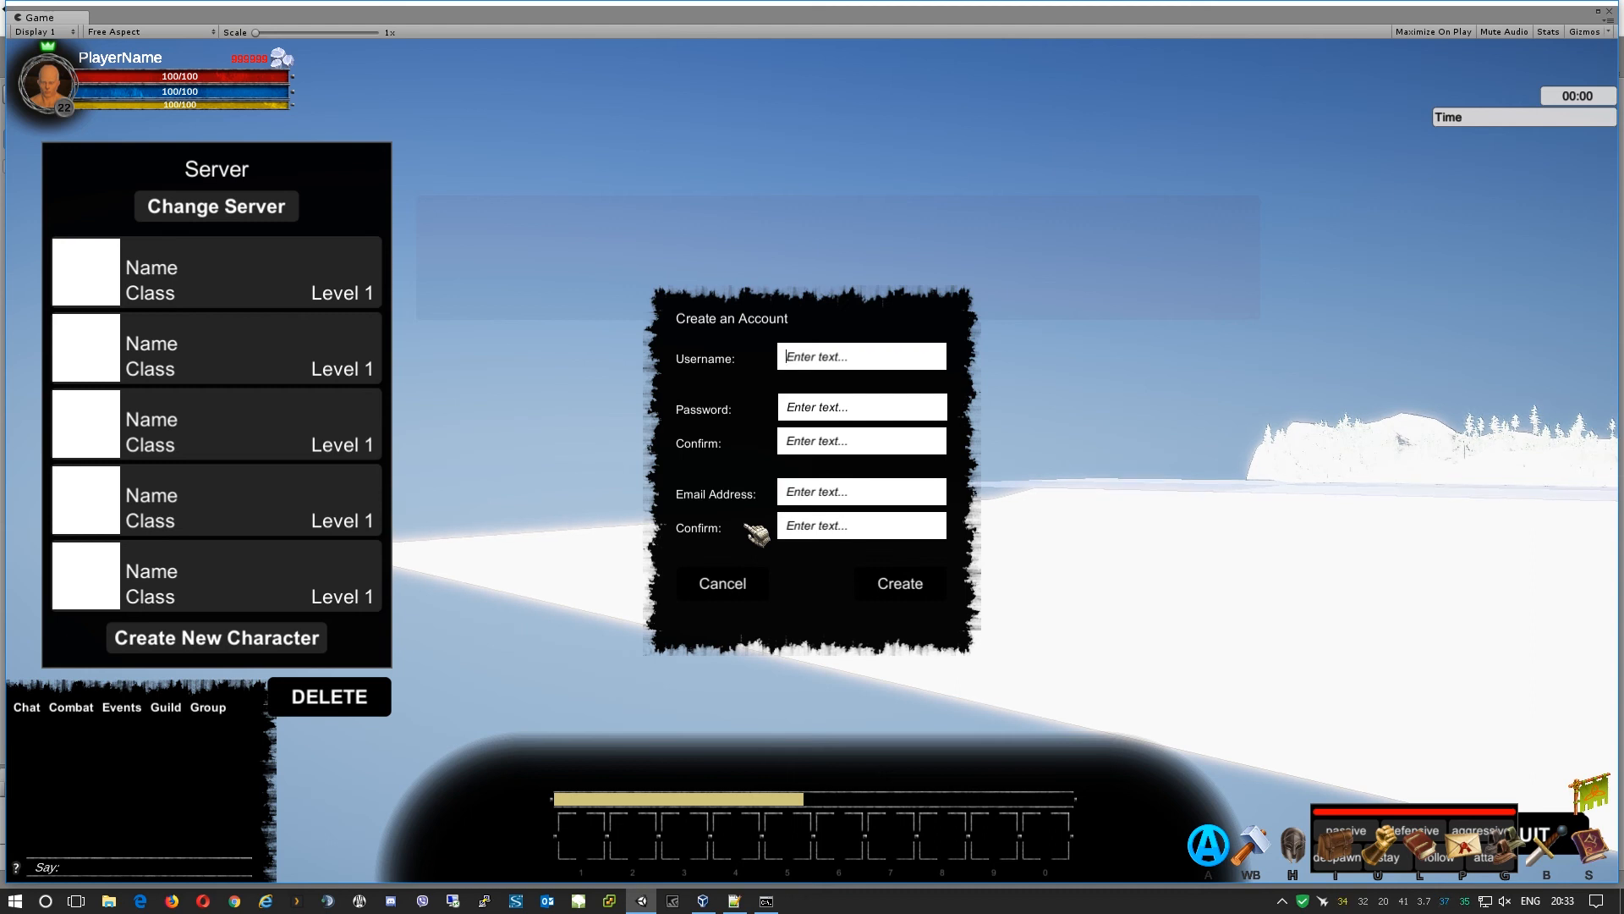
{"action": "type", "text": "Omegx"}
{"action": "key", "text": "Tab"}
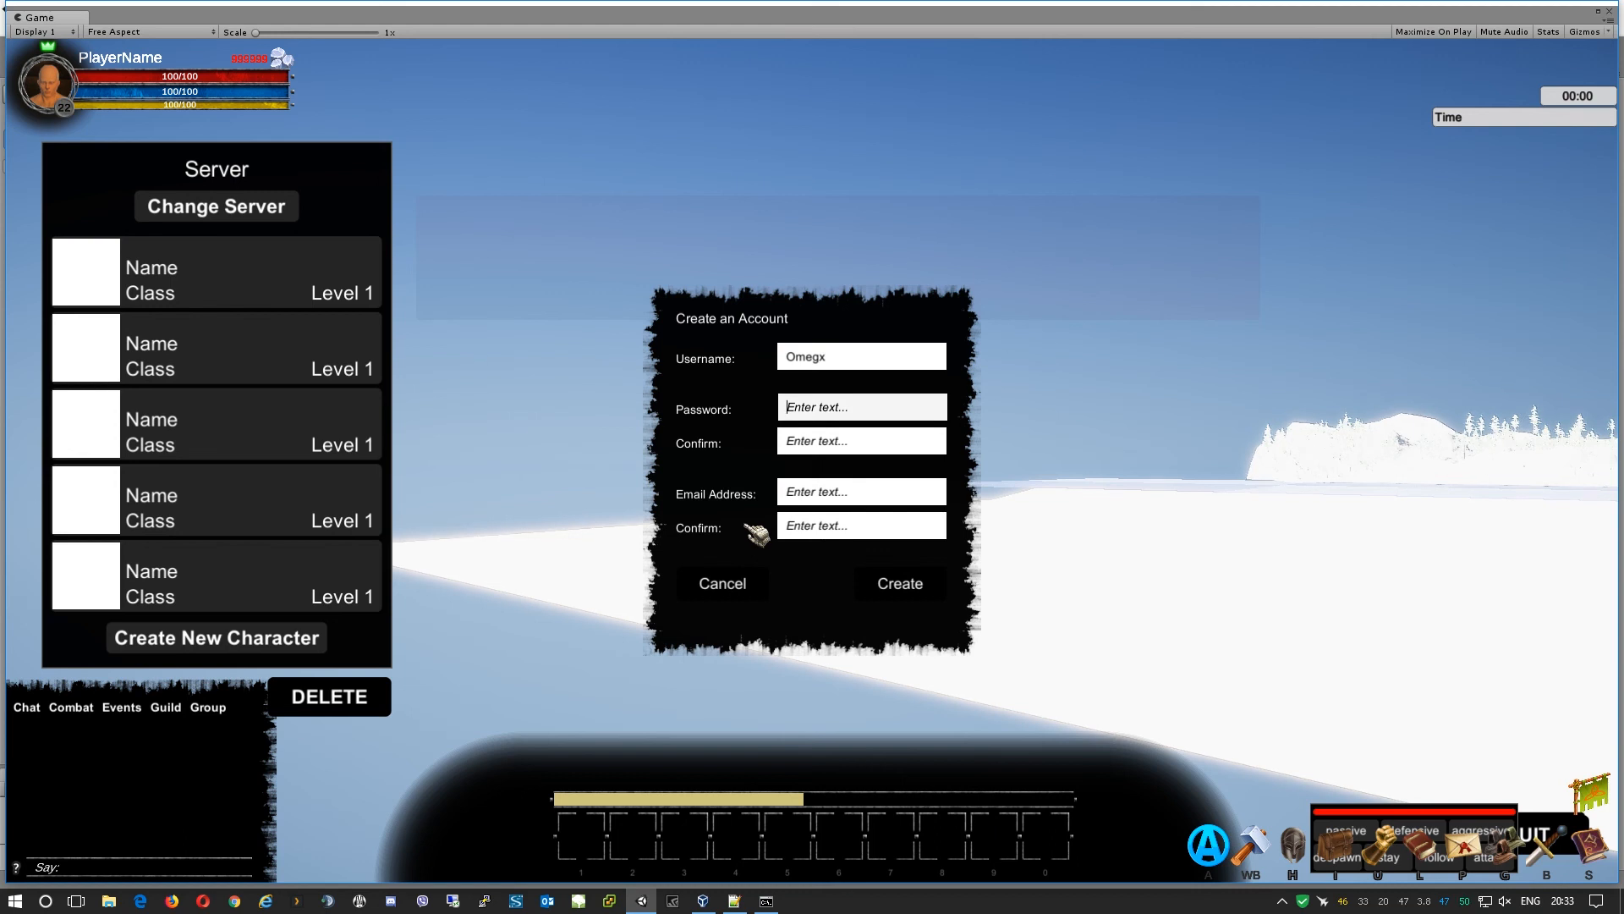
{"action": "type", "text": "**********"}
{"action": "key", "text": "Tab"}
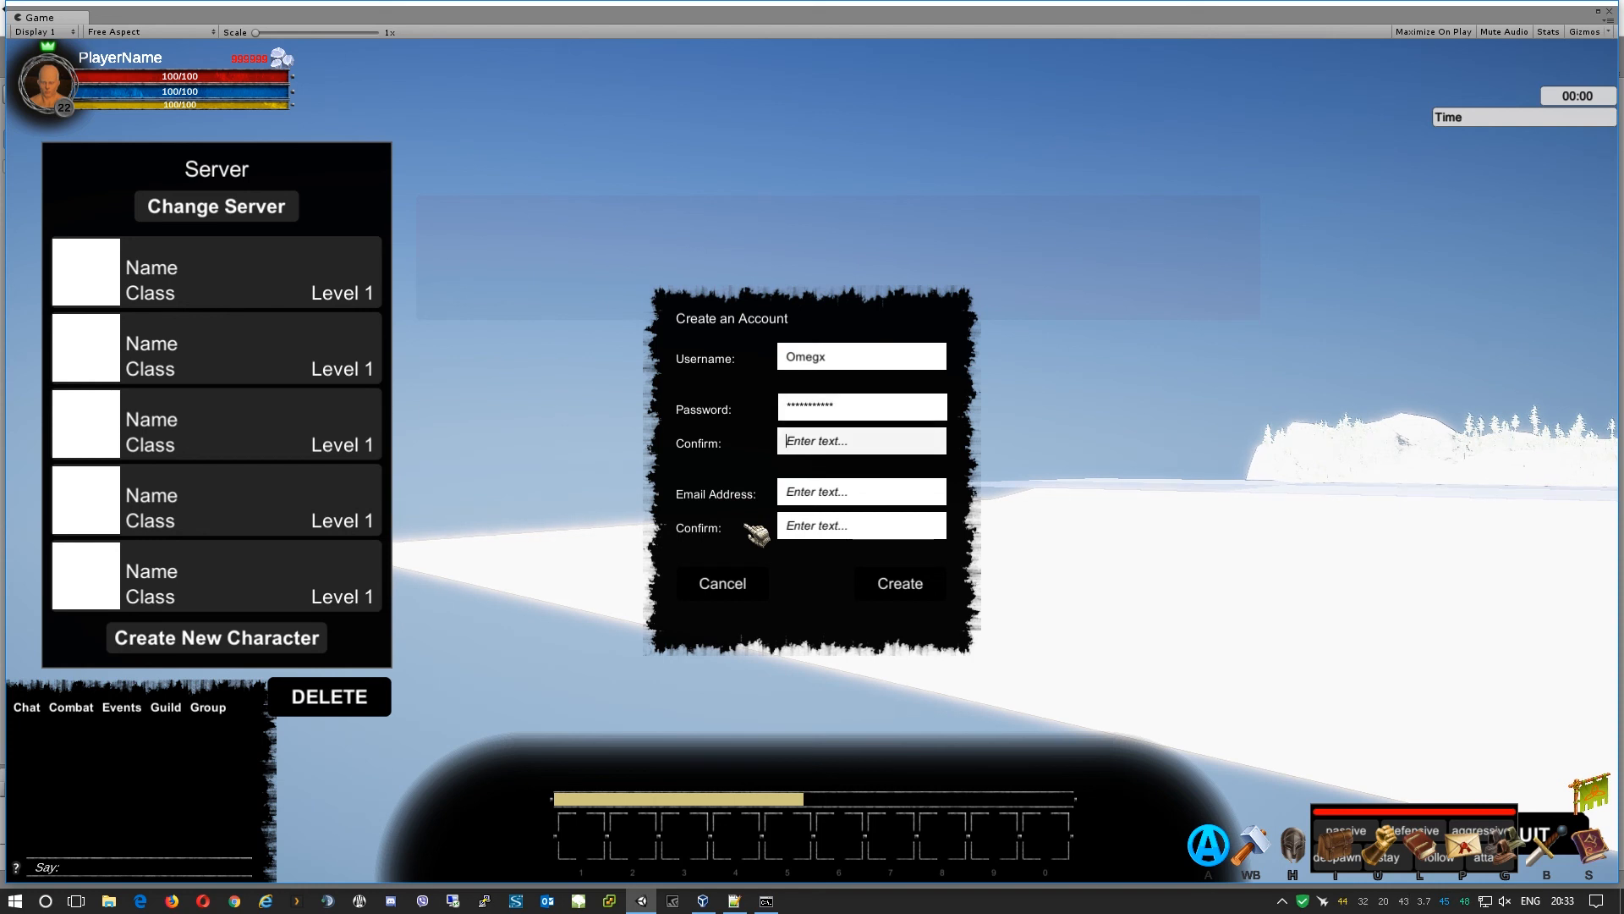
{"action": "type", "text": "***********"}
{"action": "key", "text": "Tab"}
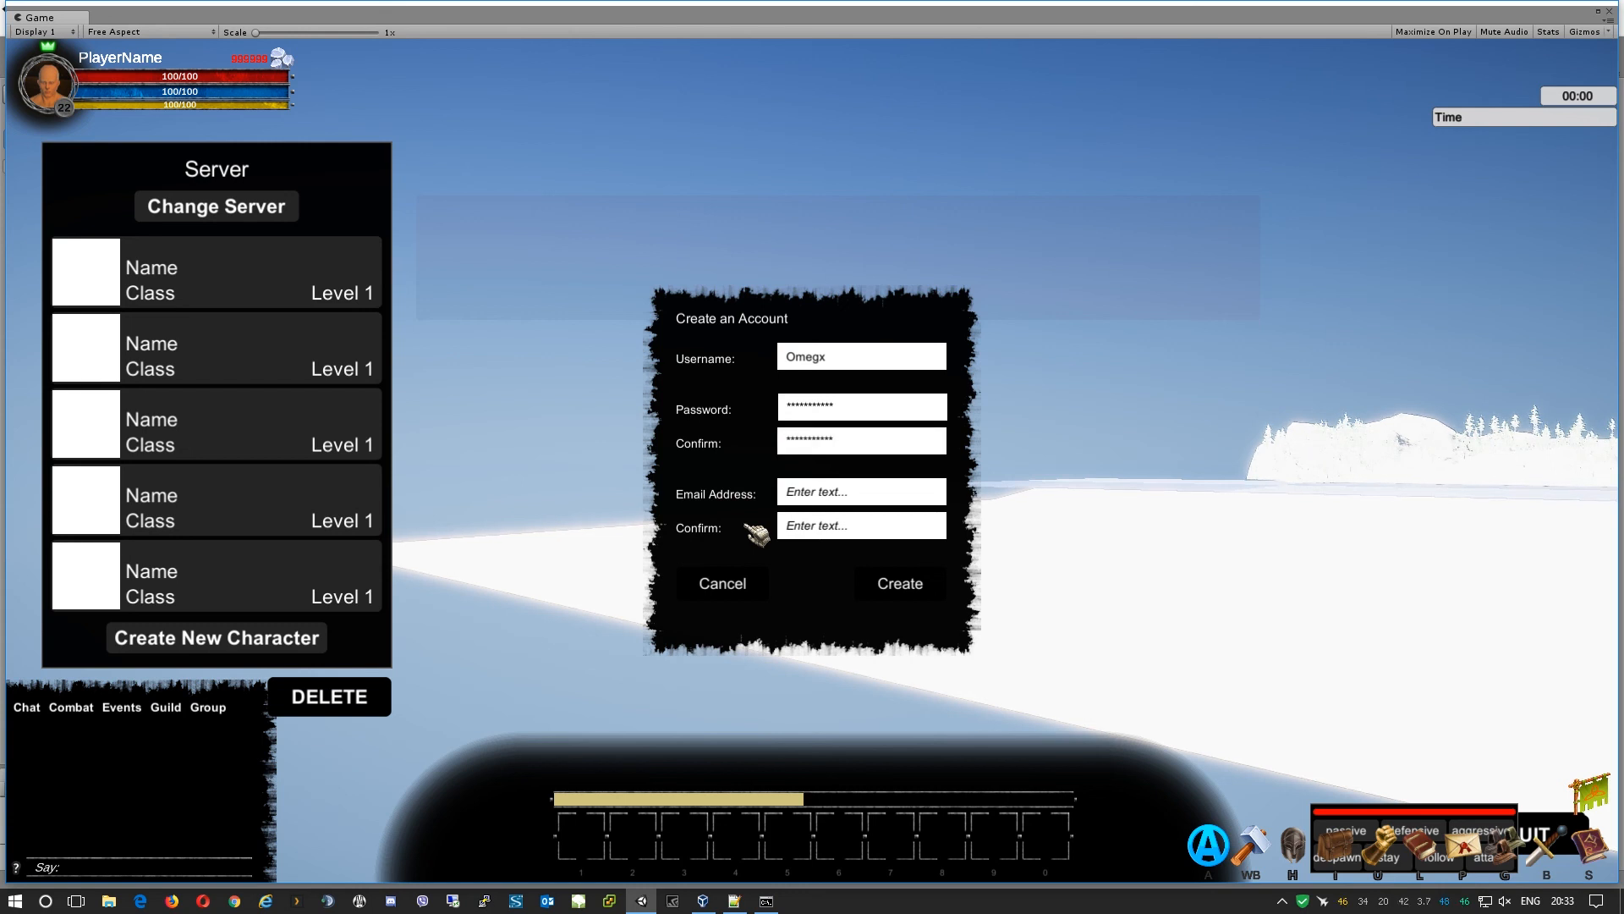
Enter the same test e-mail address in both e-mail fields and submit the account.
{"action": "left_click", "coordinate": [804, 499]}
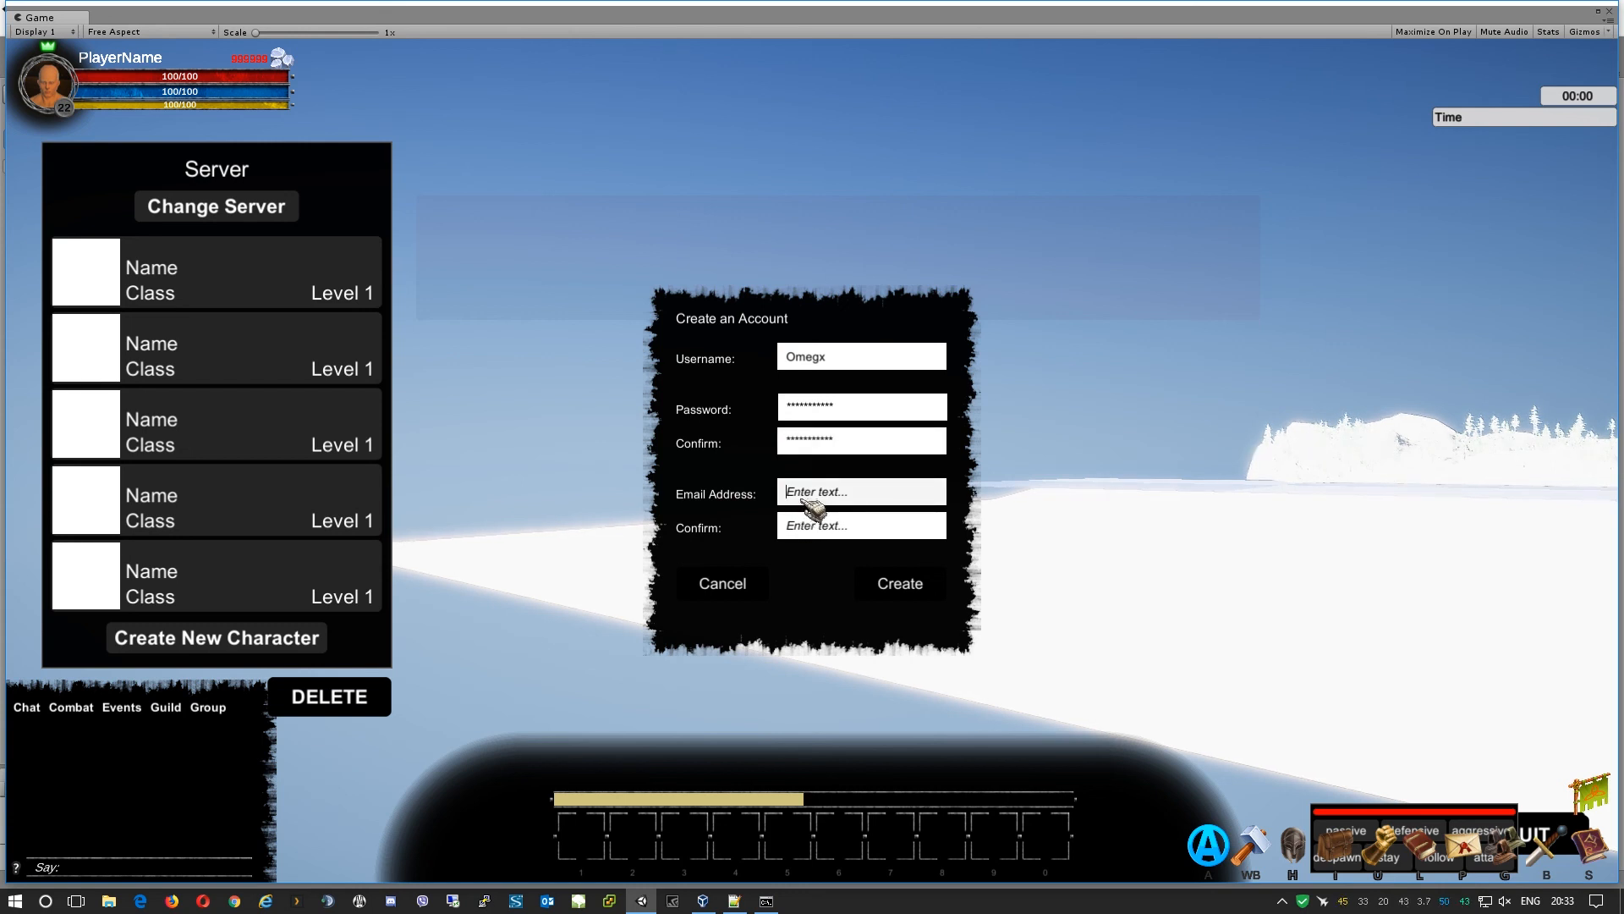
{"action": "key", "text": "Tab"}
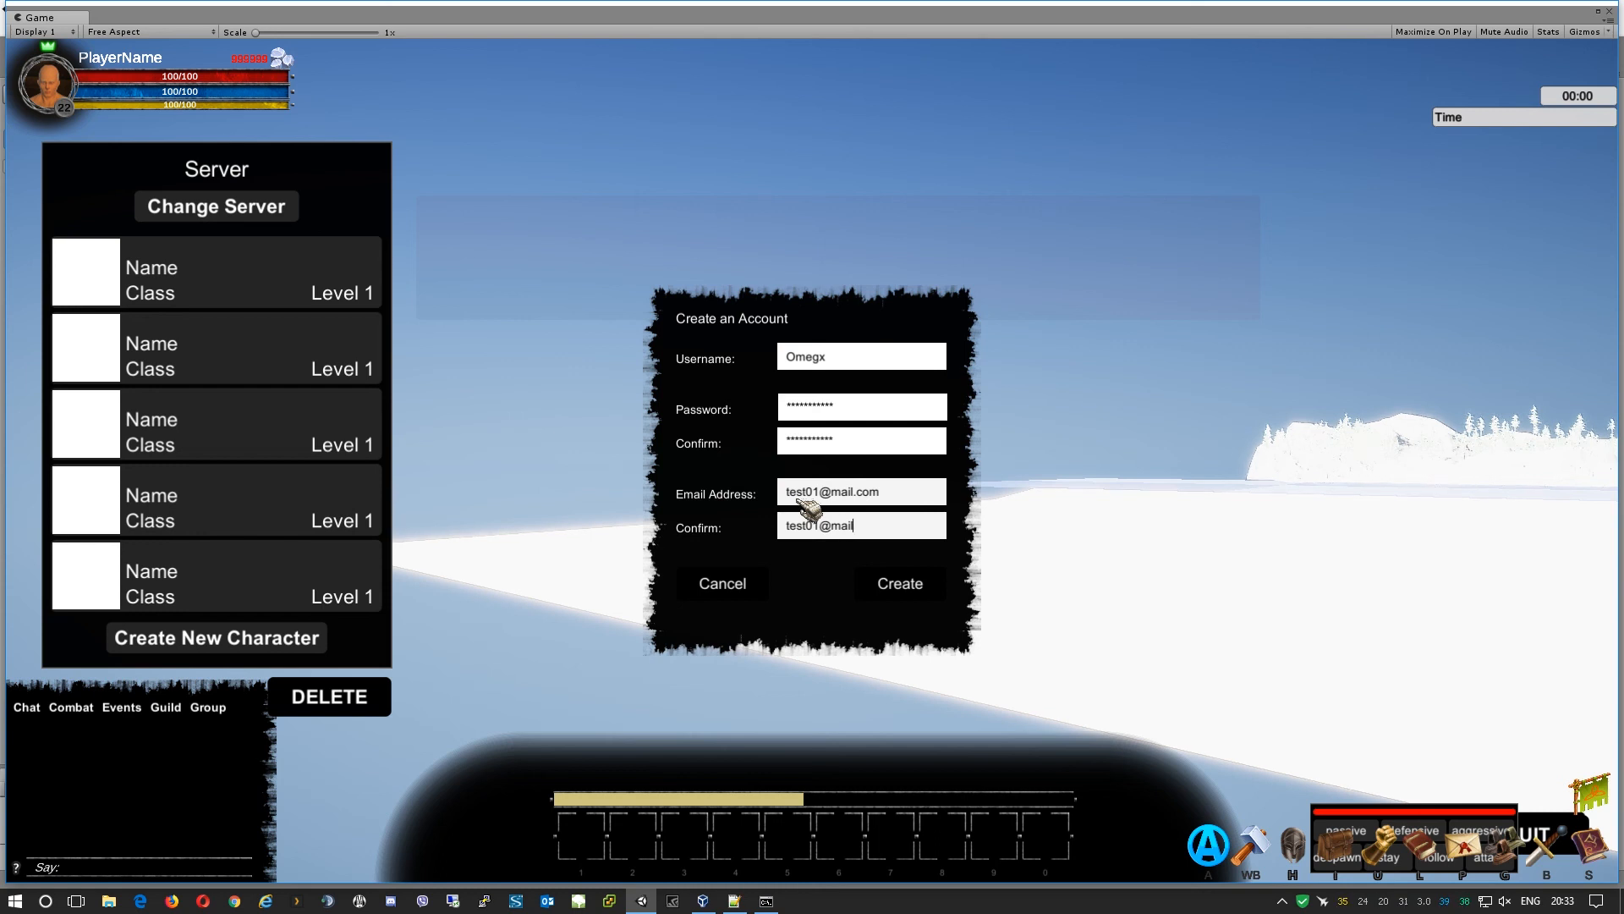
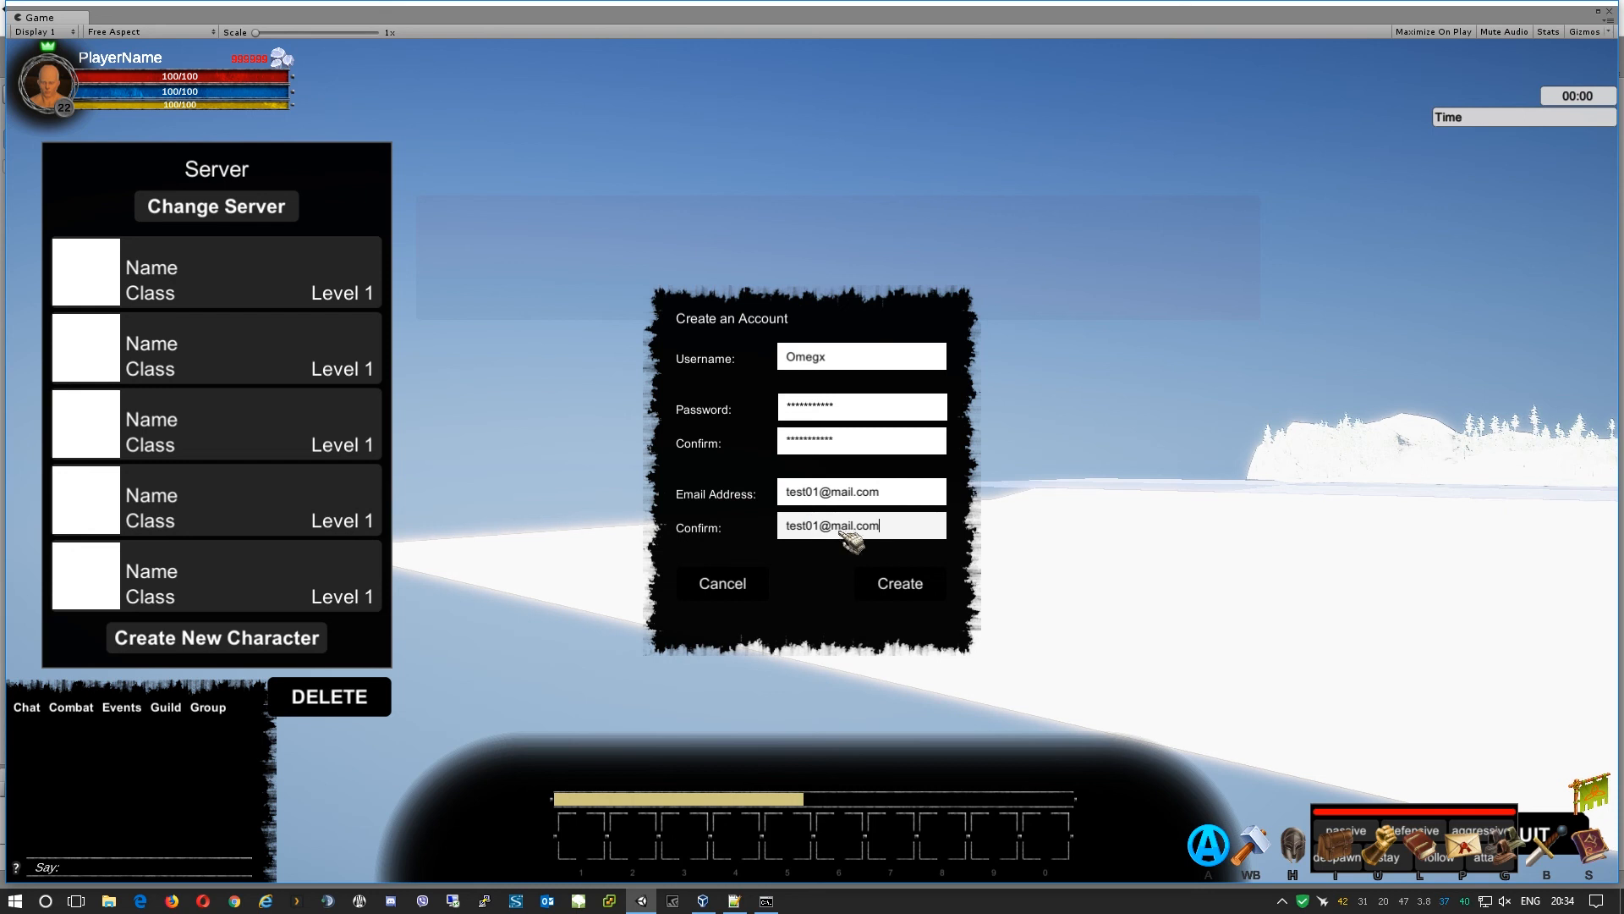
{"action": "left_click", "coordinate": [916, 595]}
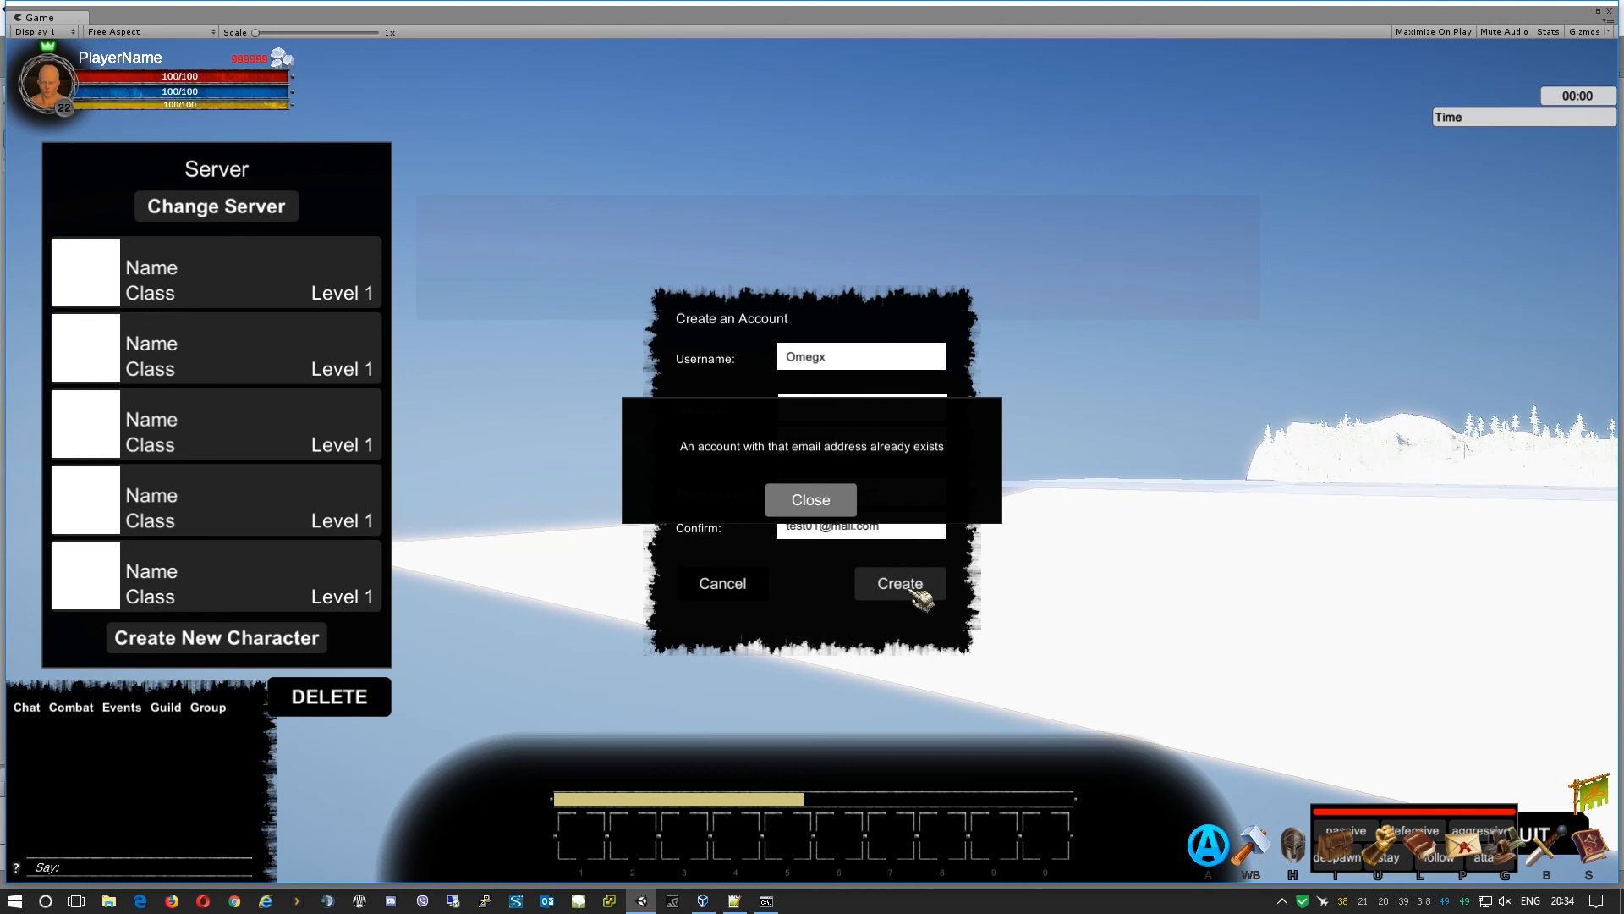
Dismiss the duplicate-email error and change the e-mail address's 01 to 02.
{"action": "left_click", "coordinate": [843, 511]}
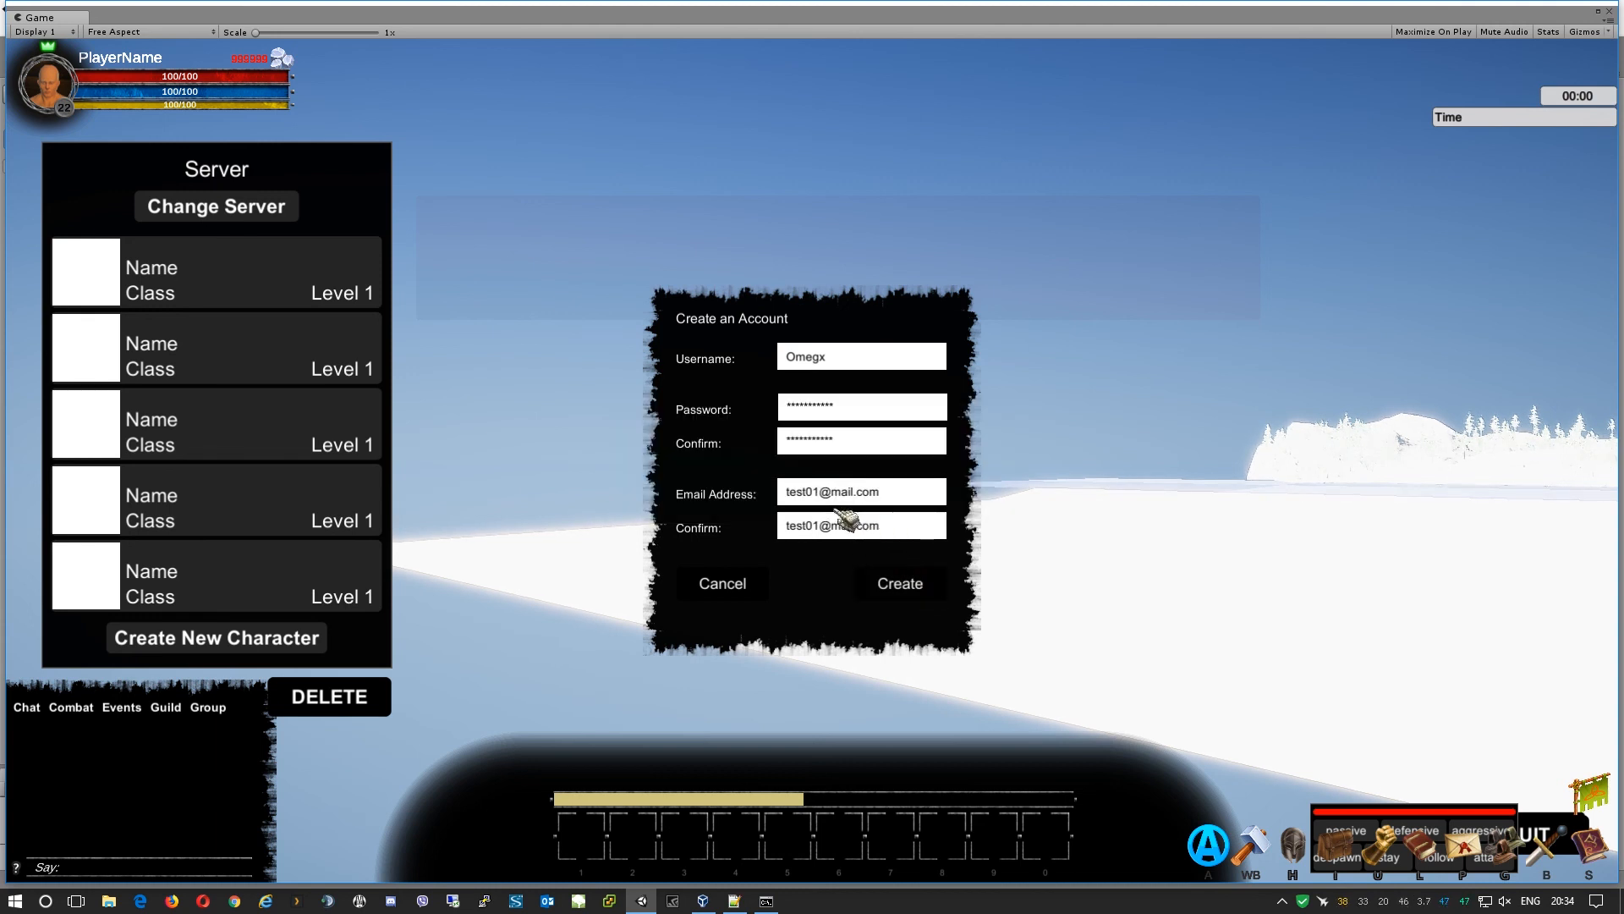
{"action": "left_click", "coordinate": [890, 493]}
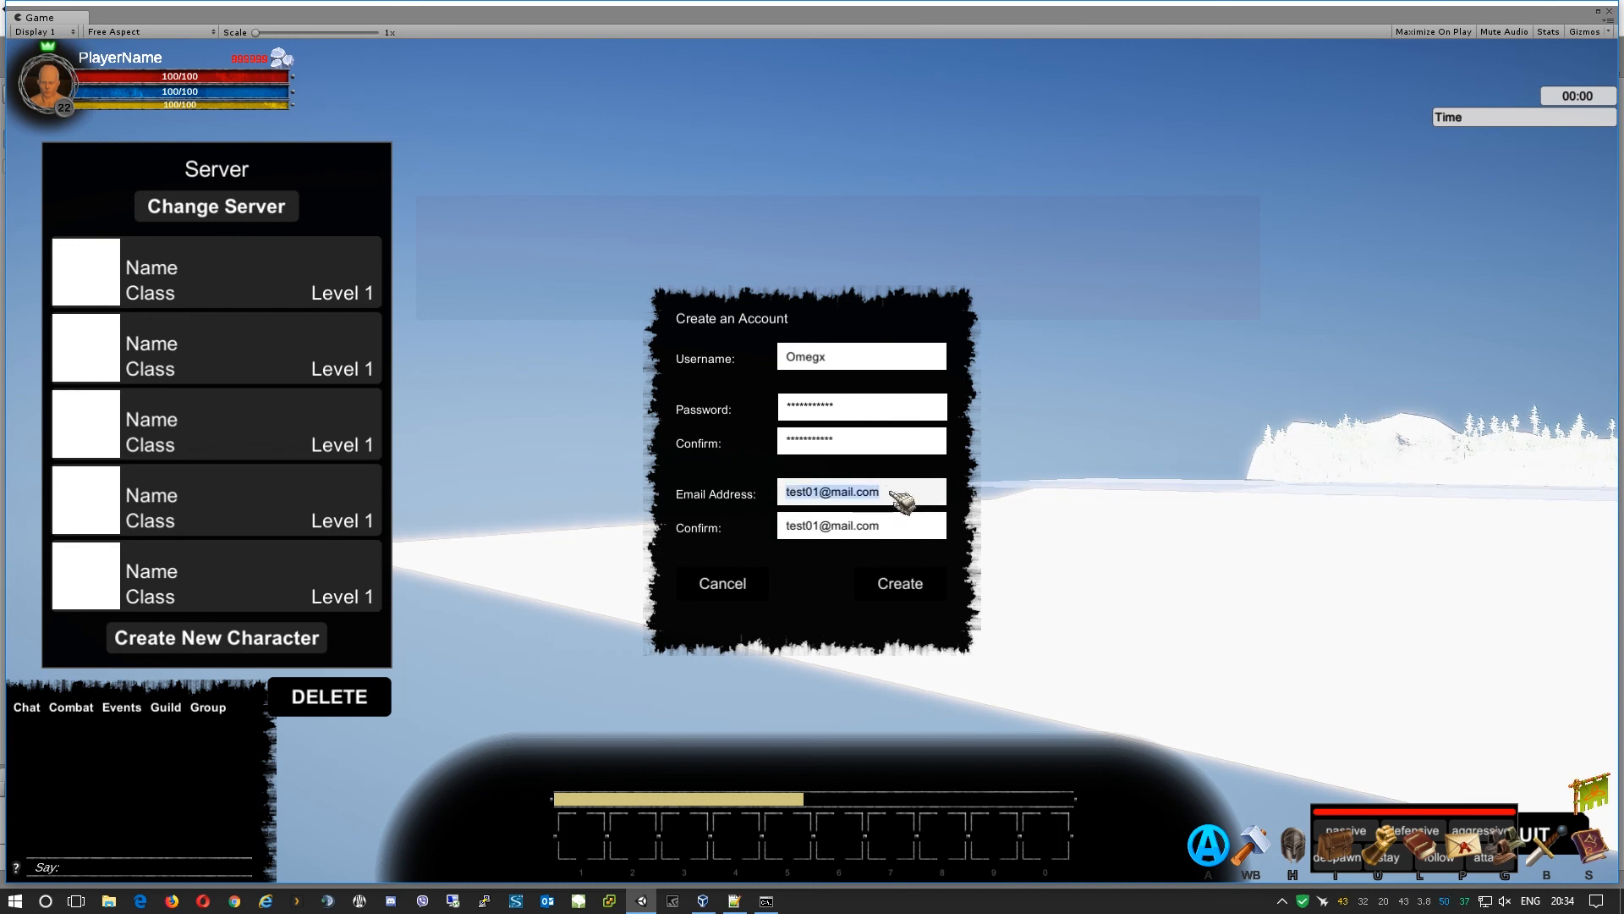
{"action": "left_click", "coordinate": [890, 494]}
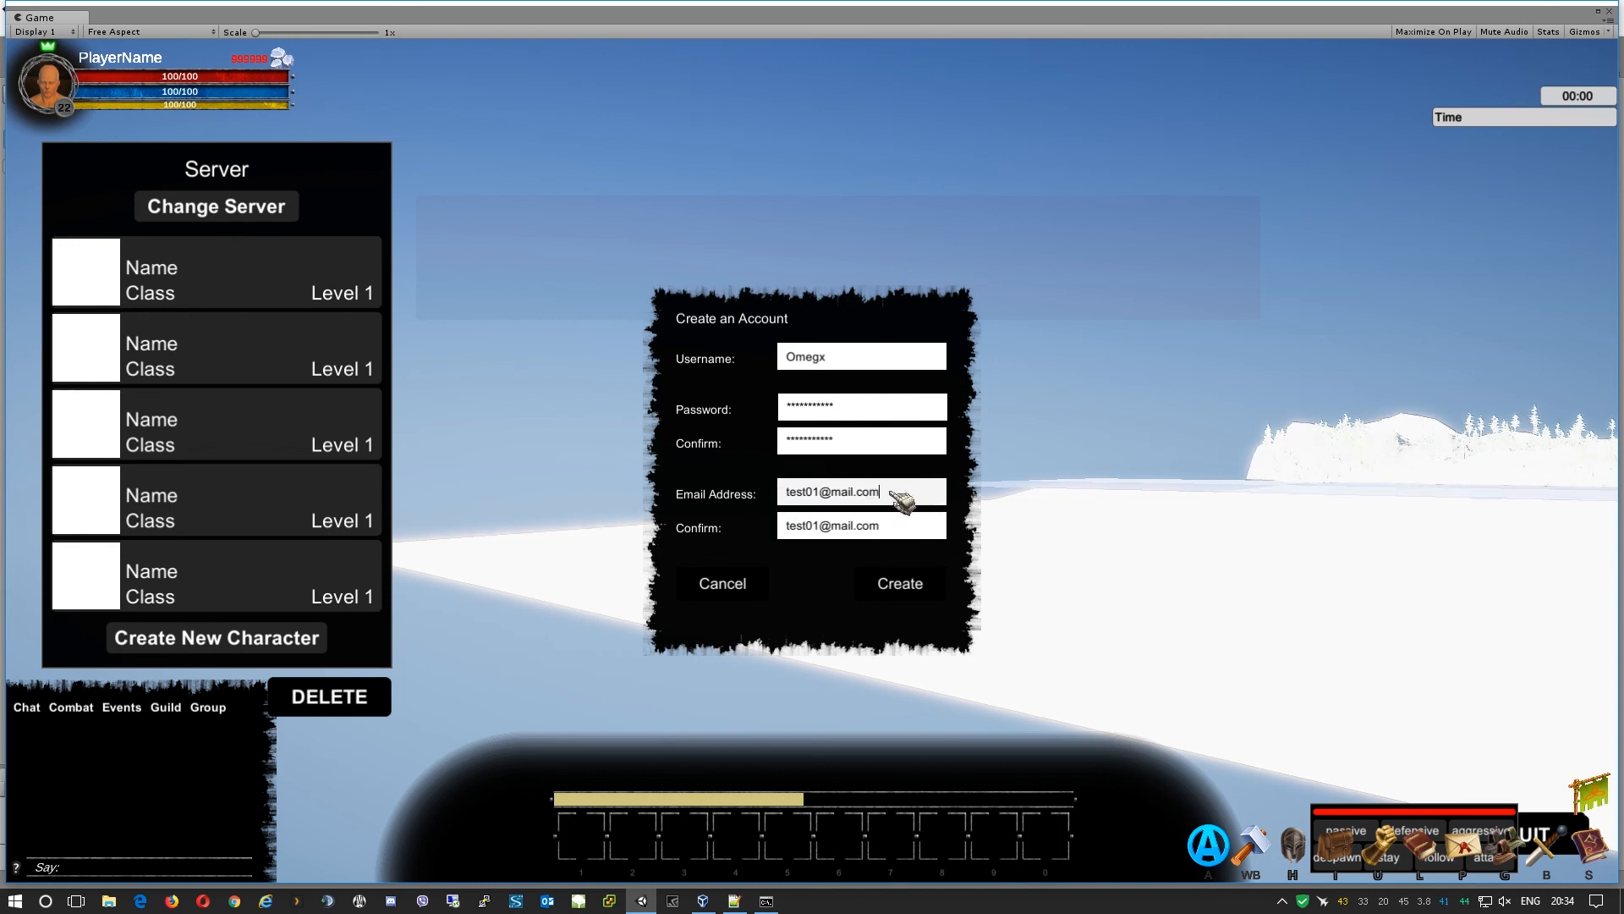
{"action": "key", "text": "Left"}
{"action": "key", "text": "BackSpace"}
{"action": "type", "text": "2"}
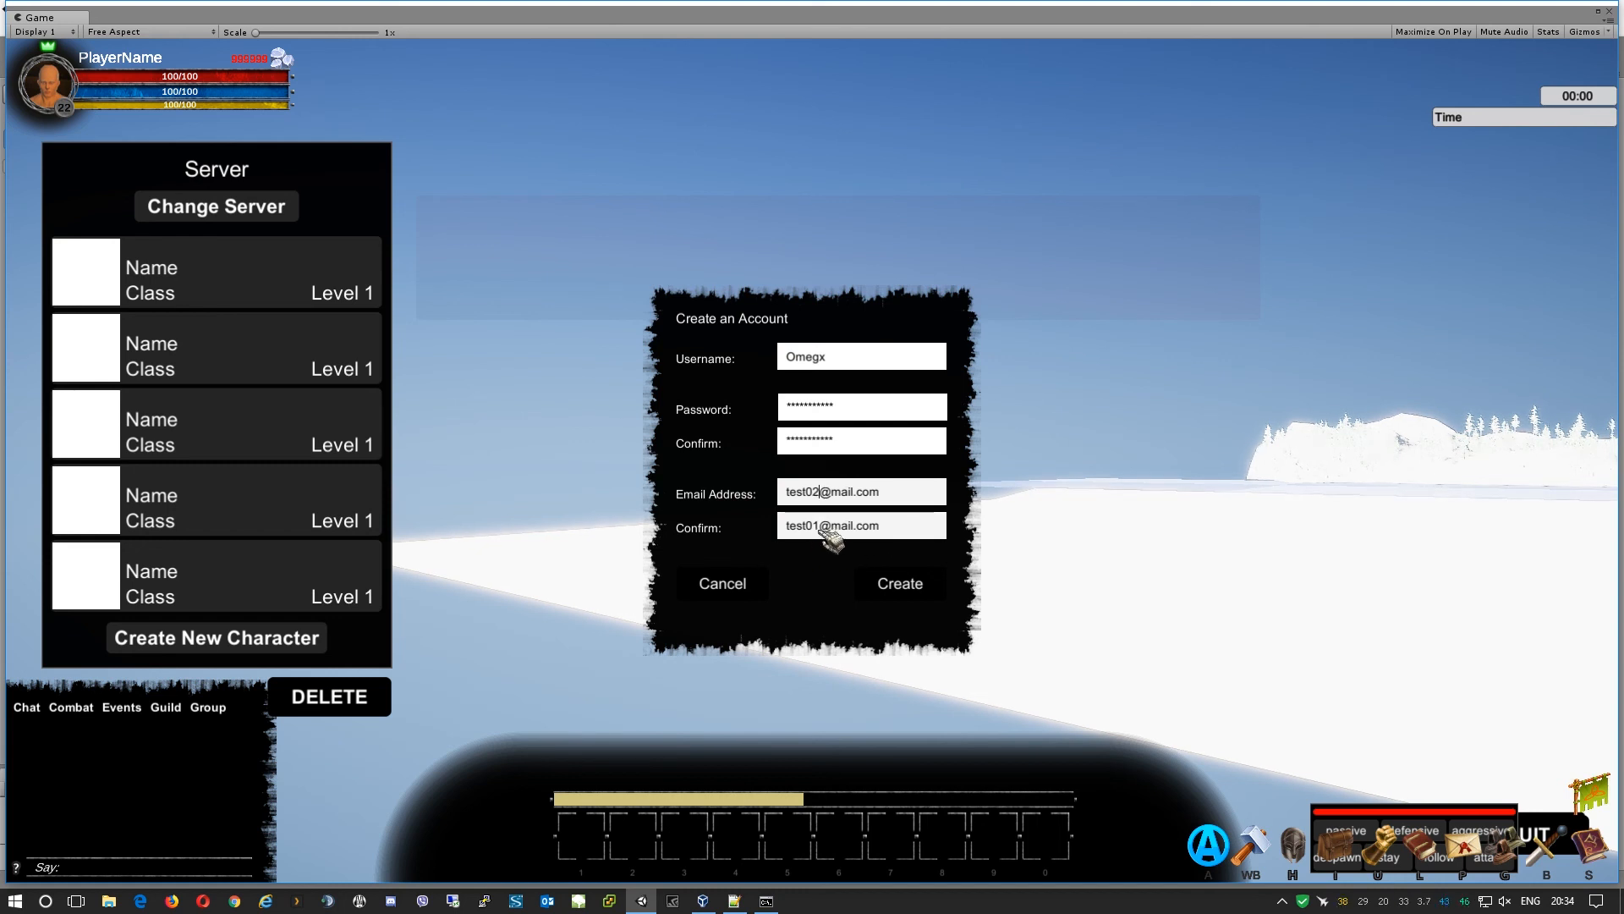
Change the confirmation e-mail's 01 to 02 as well and create the account.
{"action": "left_click", "coordinate": [827, 536]}
{"action": "left_click", "coordinate": [822, 533]}
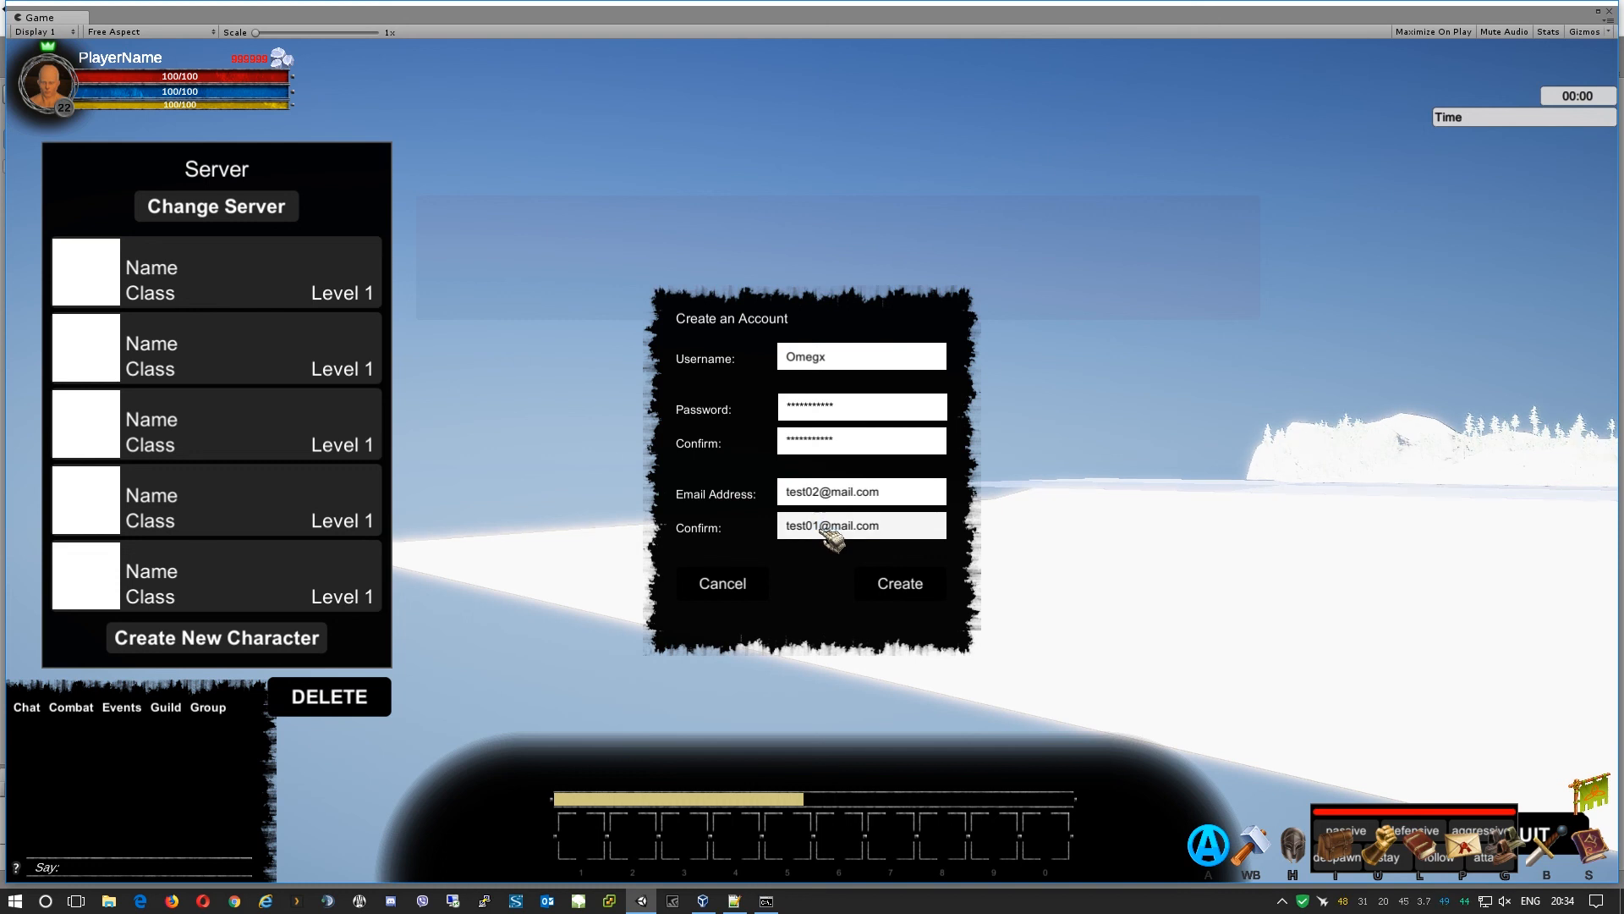
{"action": "key", "text": "BackSpace"}
{"action": "type", "text": "2"}
{"action": "left_click", "coordinate": [899, 584]}
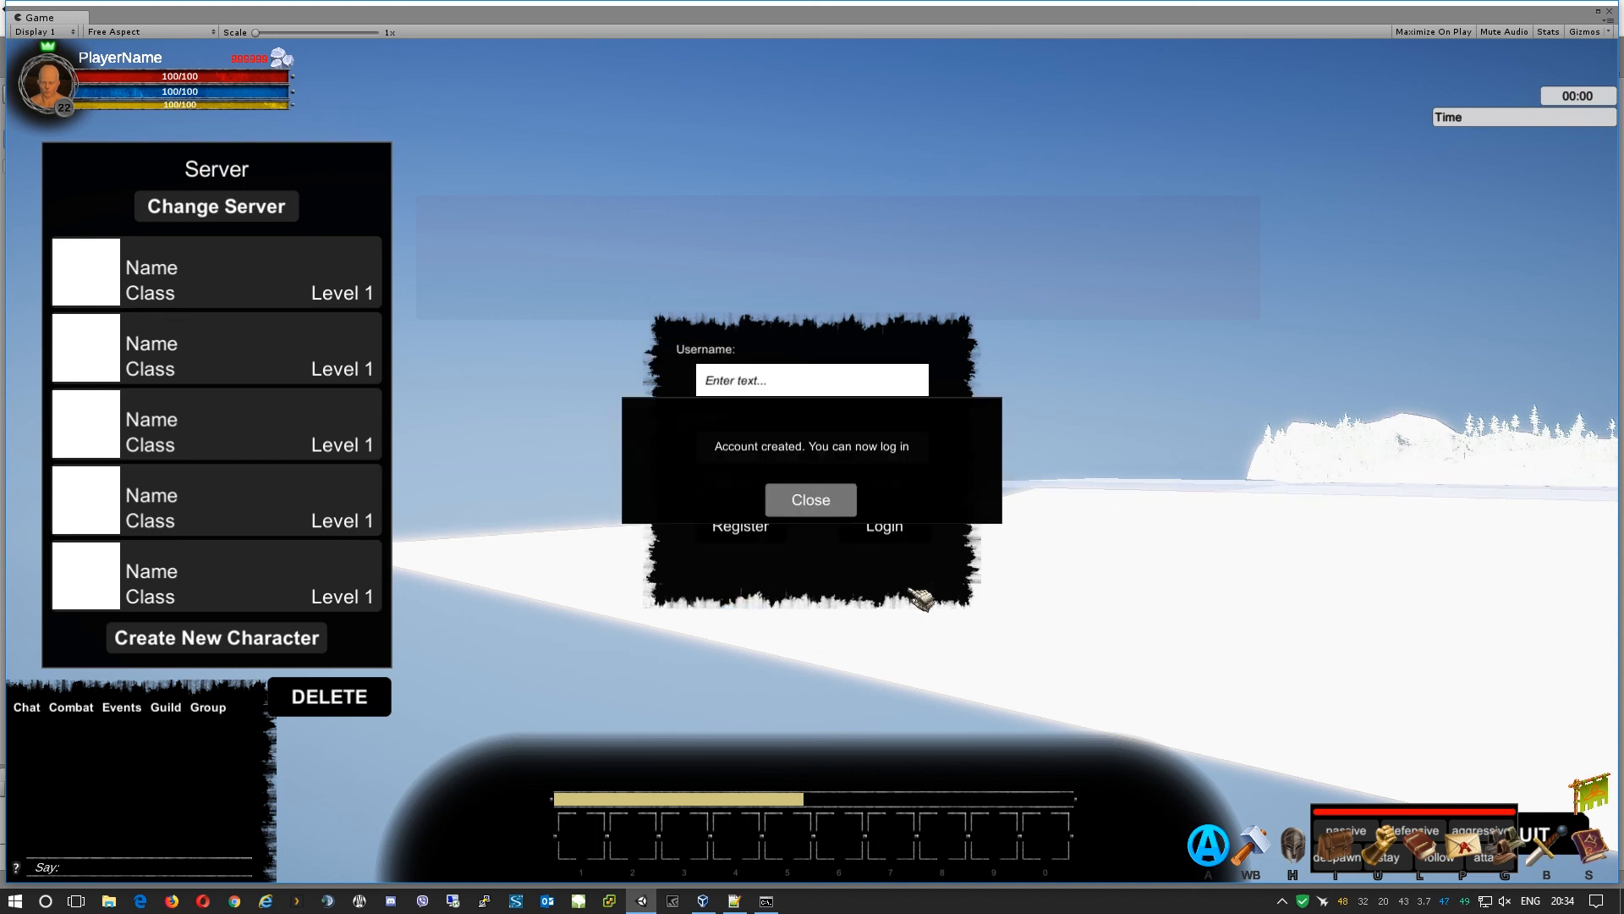
Dismiss the account-created message and log in with the new username and password.
{"action": "left_click", "coordinate": [810, 501]}
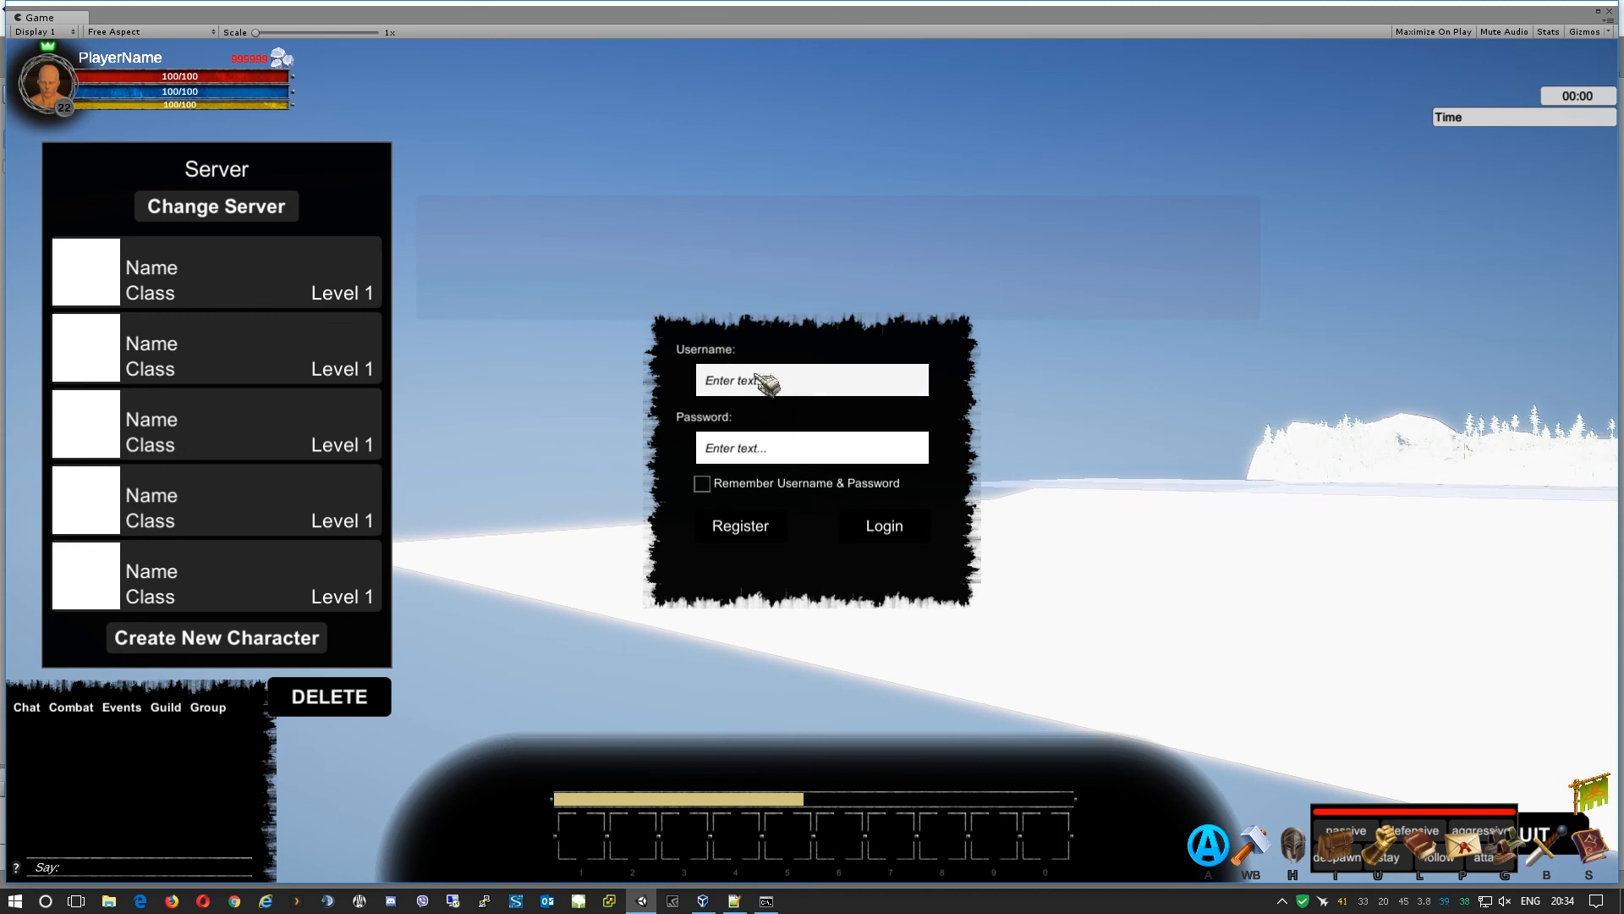
{"action": "type", "text": "Omegx"}
{"action": "key", "text": "Tab"}
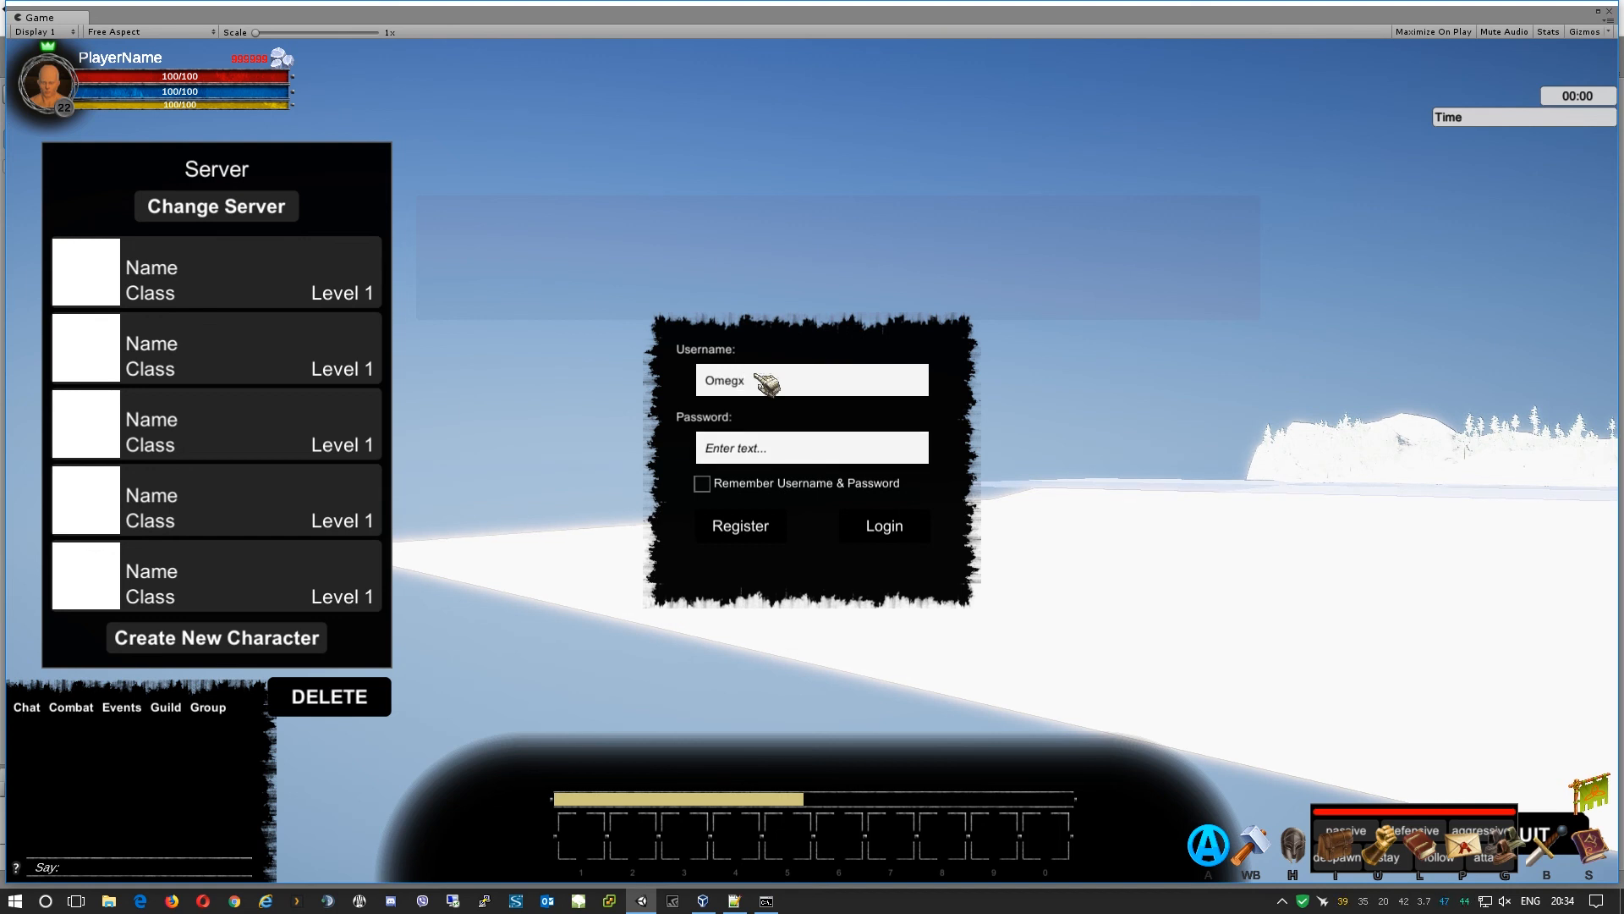
{"action": "type", "text": "**********"}
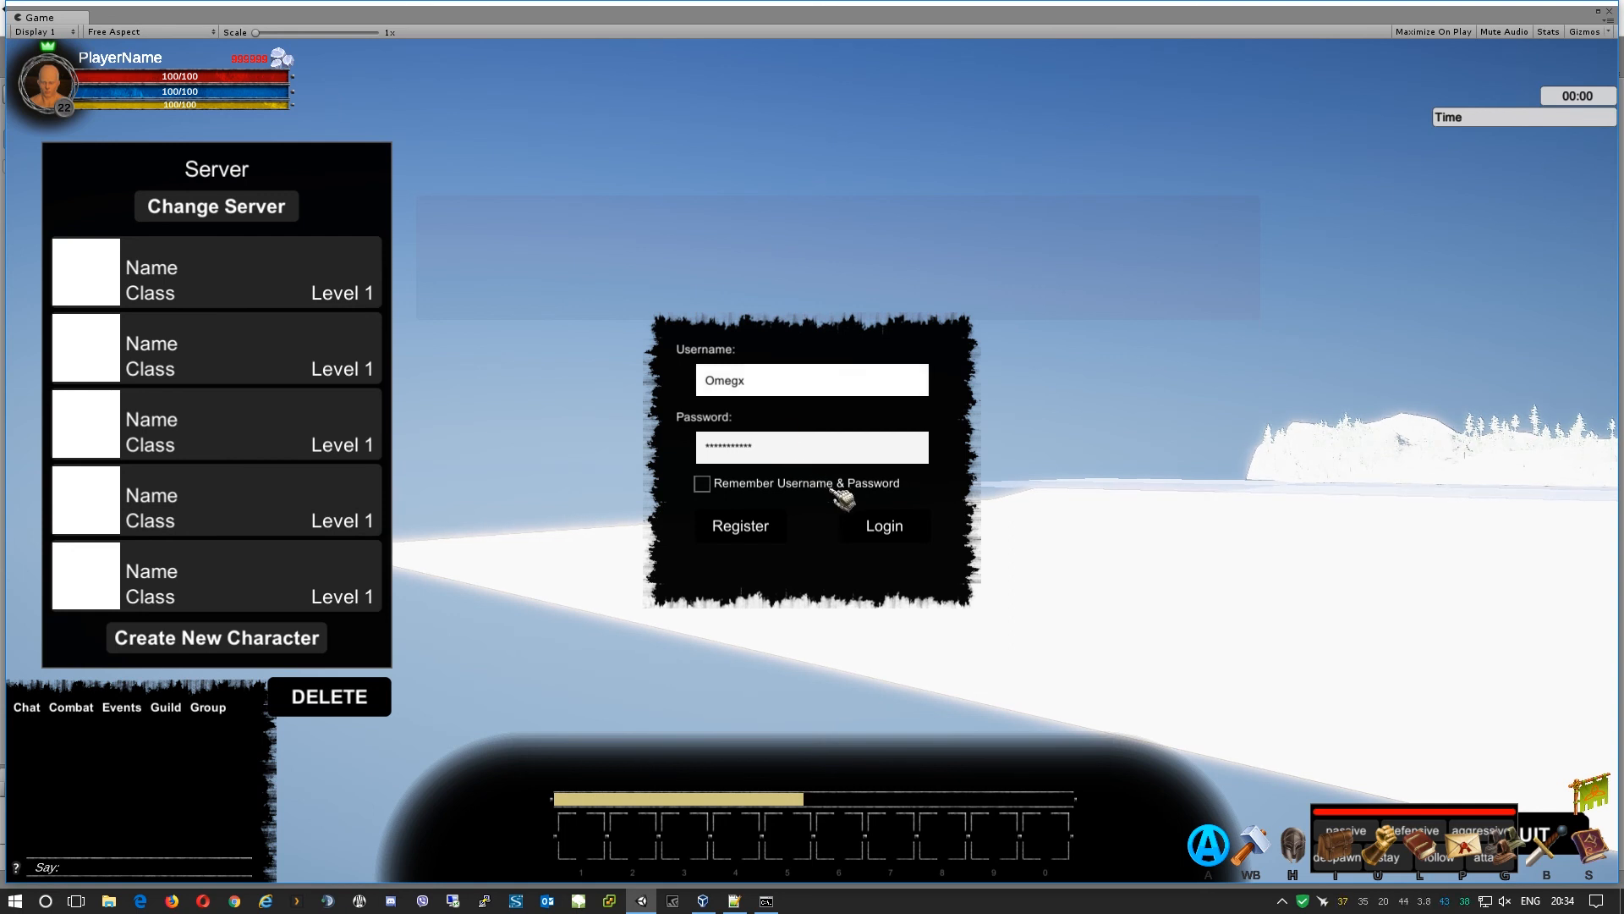
{"action": "left_click", "coordinate": [871, 526]}
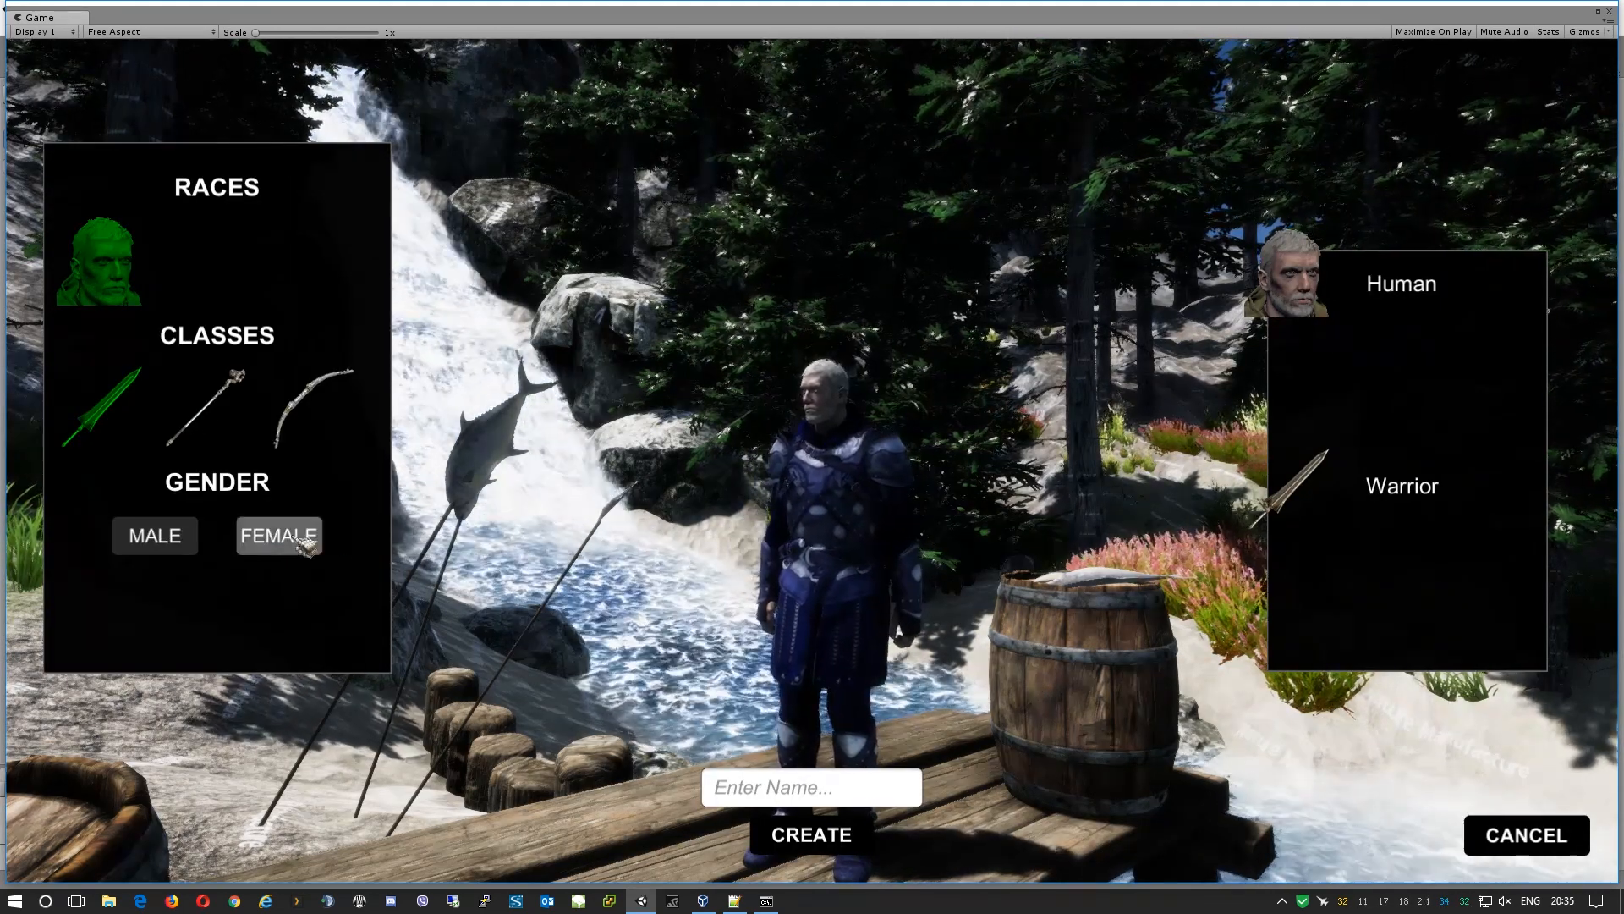
Pick the Rogue class, preview female then settle on male, and create the character.
{"action": "left_click", "coordinate": [305, 415]}
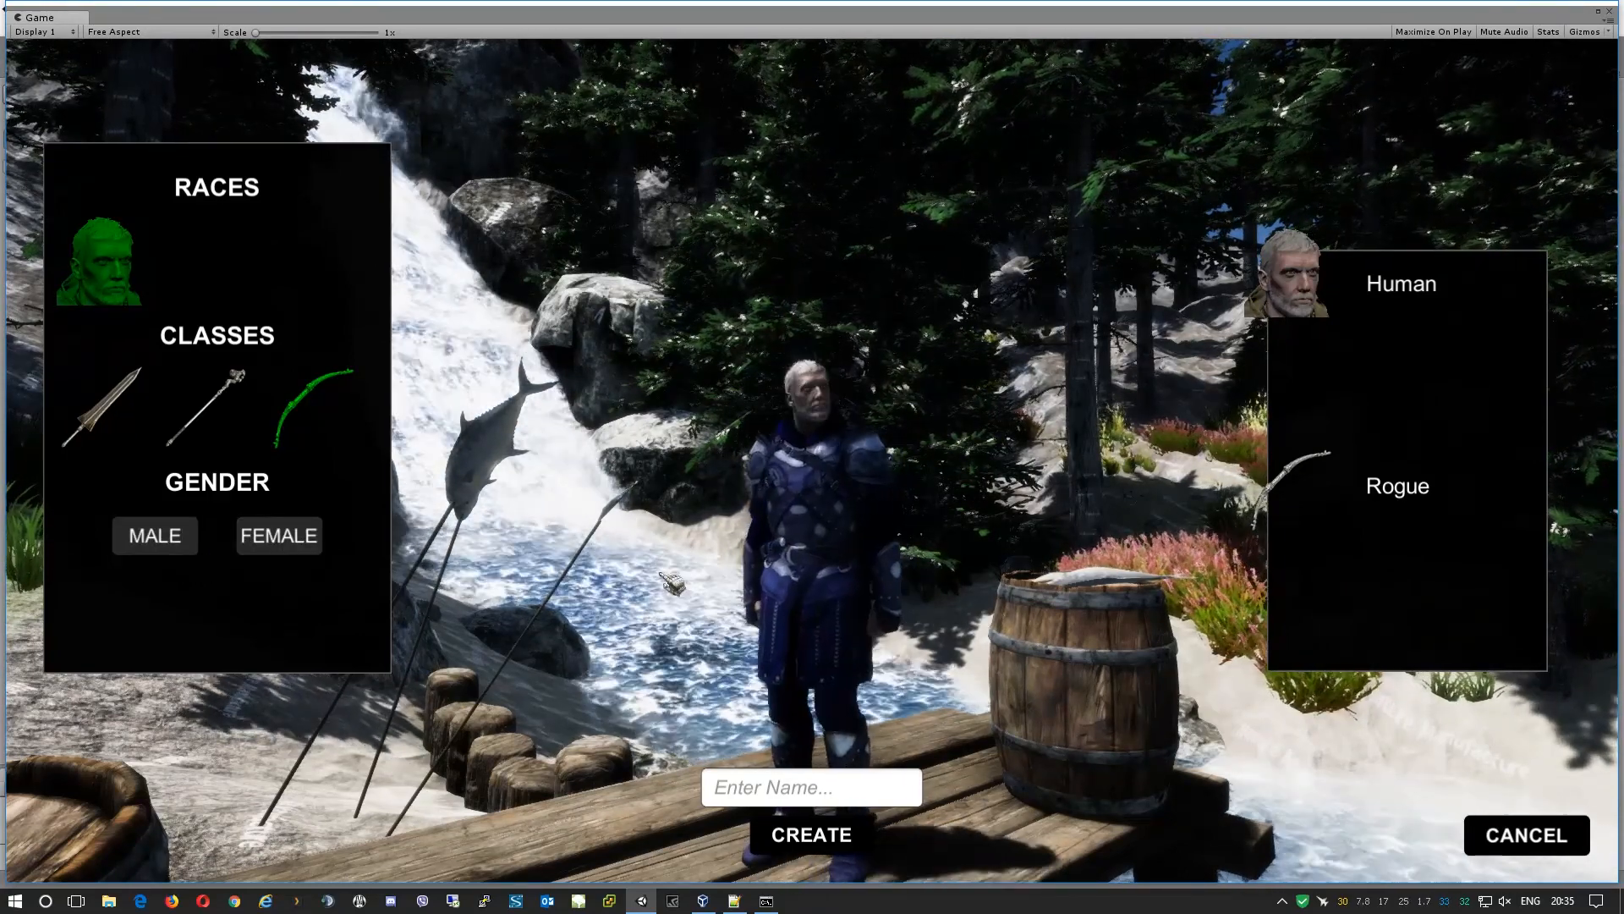
{"action": "left_click", "coordinate": [286, 542]}
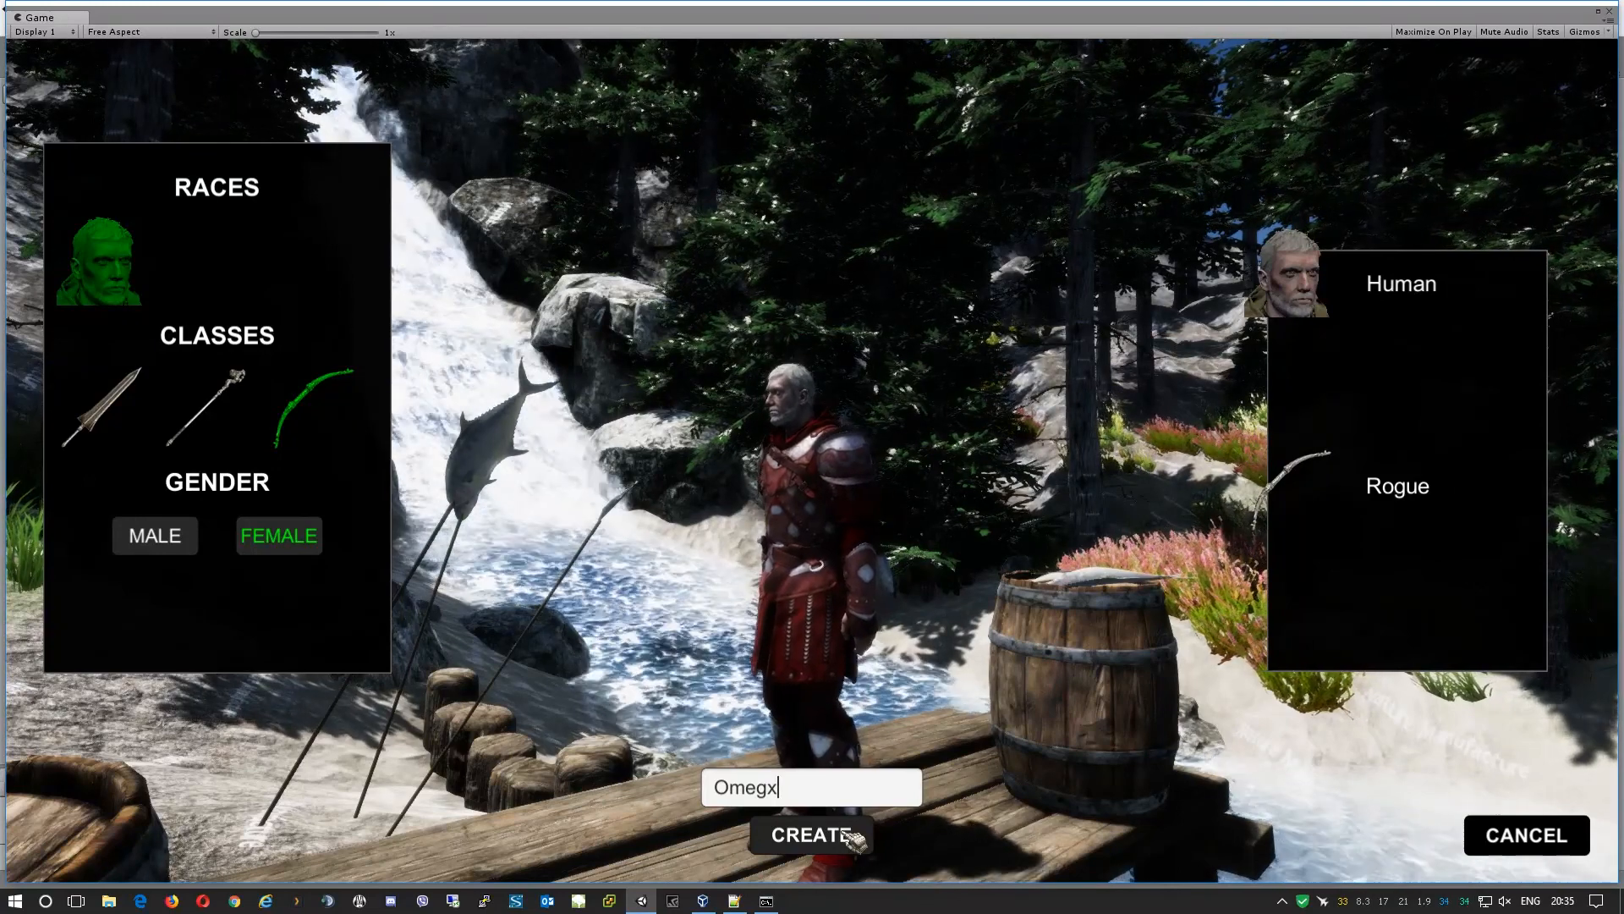
{"action": "left_click", "coordinate": [160, 536]}
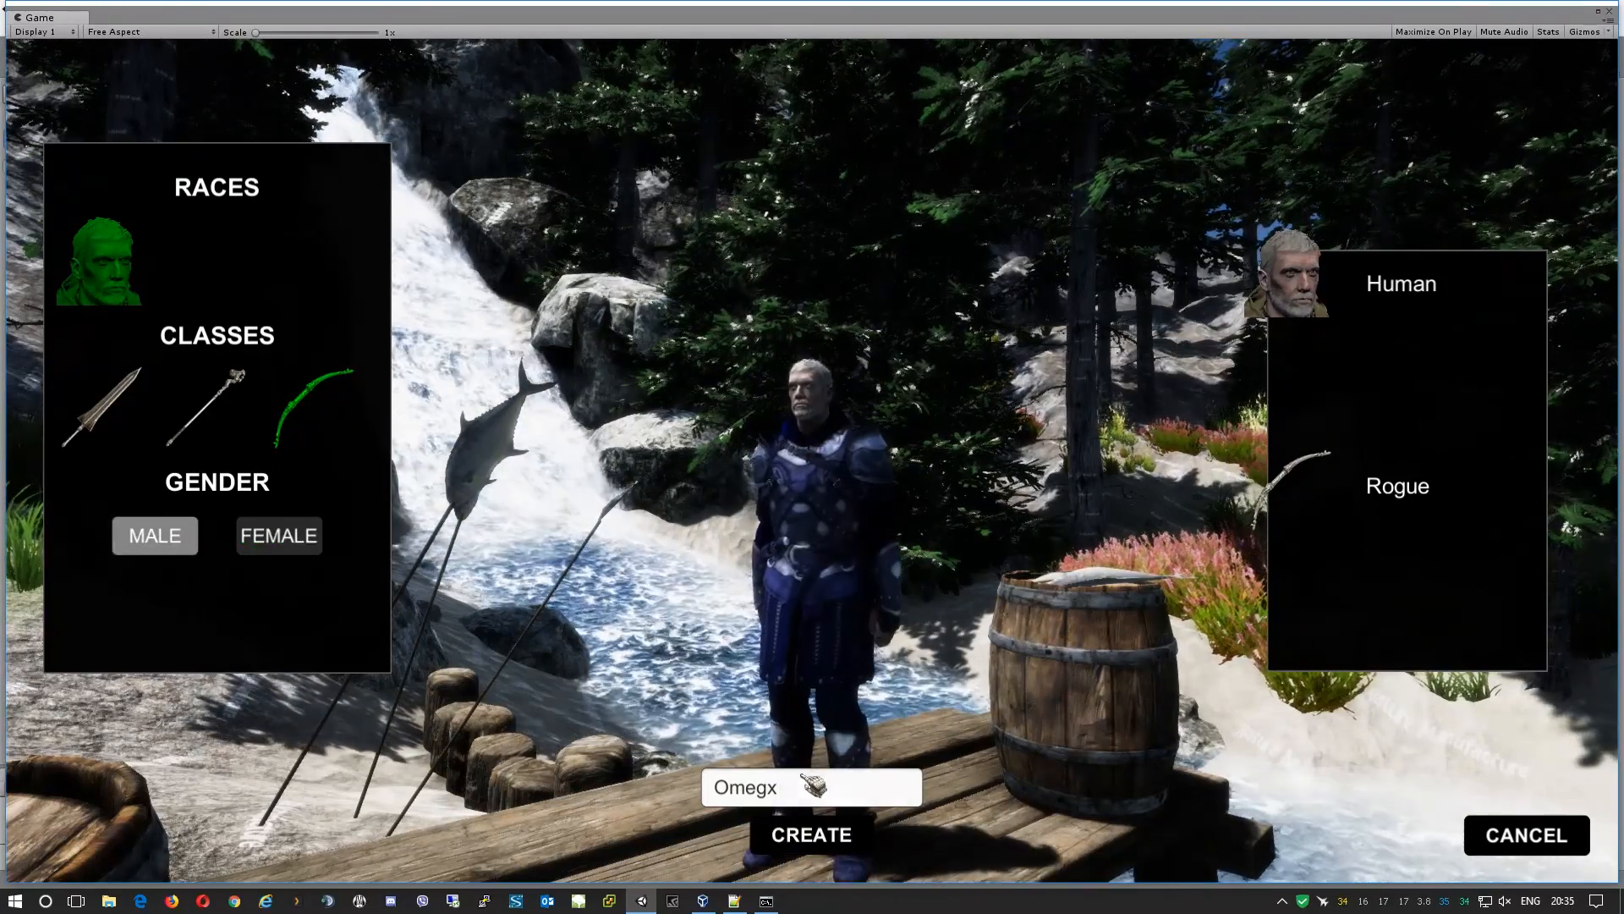
{"action": "left_click", "coordinate": [841, 837]}
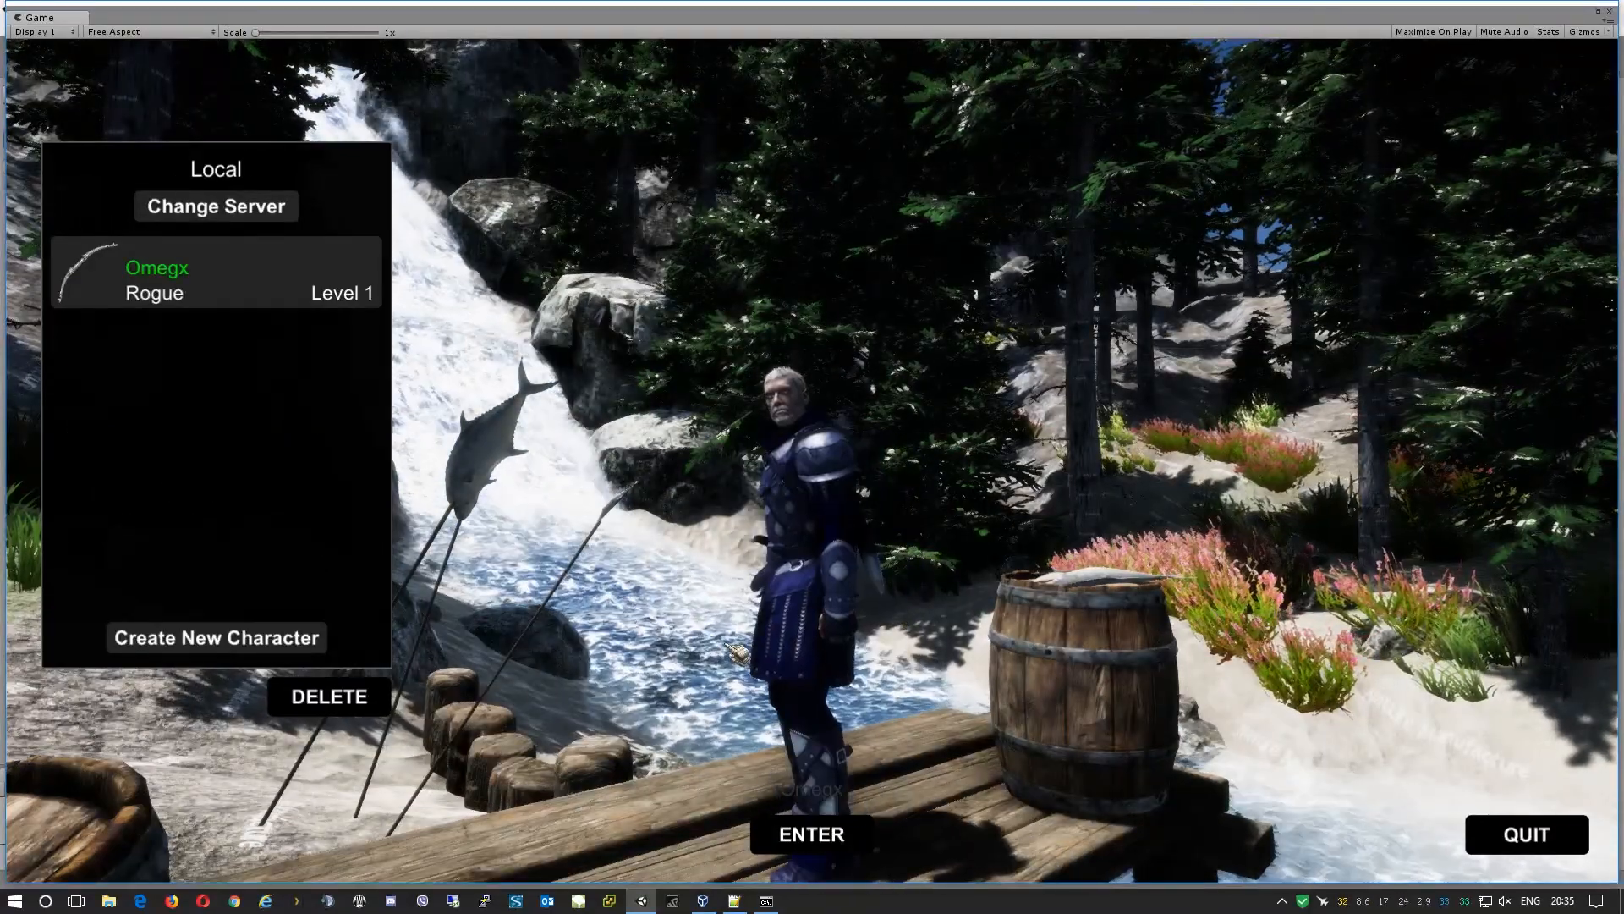
Enter the world as the new Rogue and orbit the camera around the village.
{"action": "left_click", "coordinate": [815, 837]}
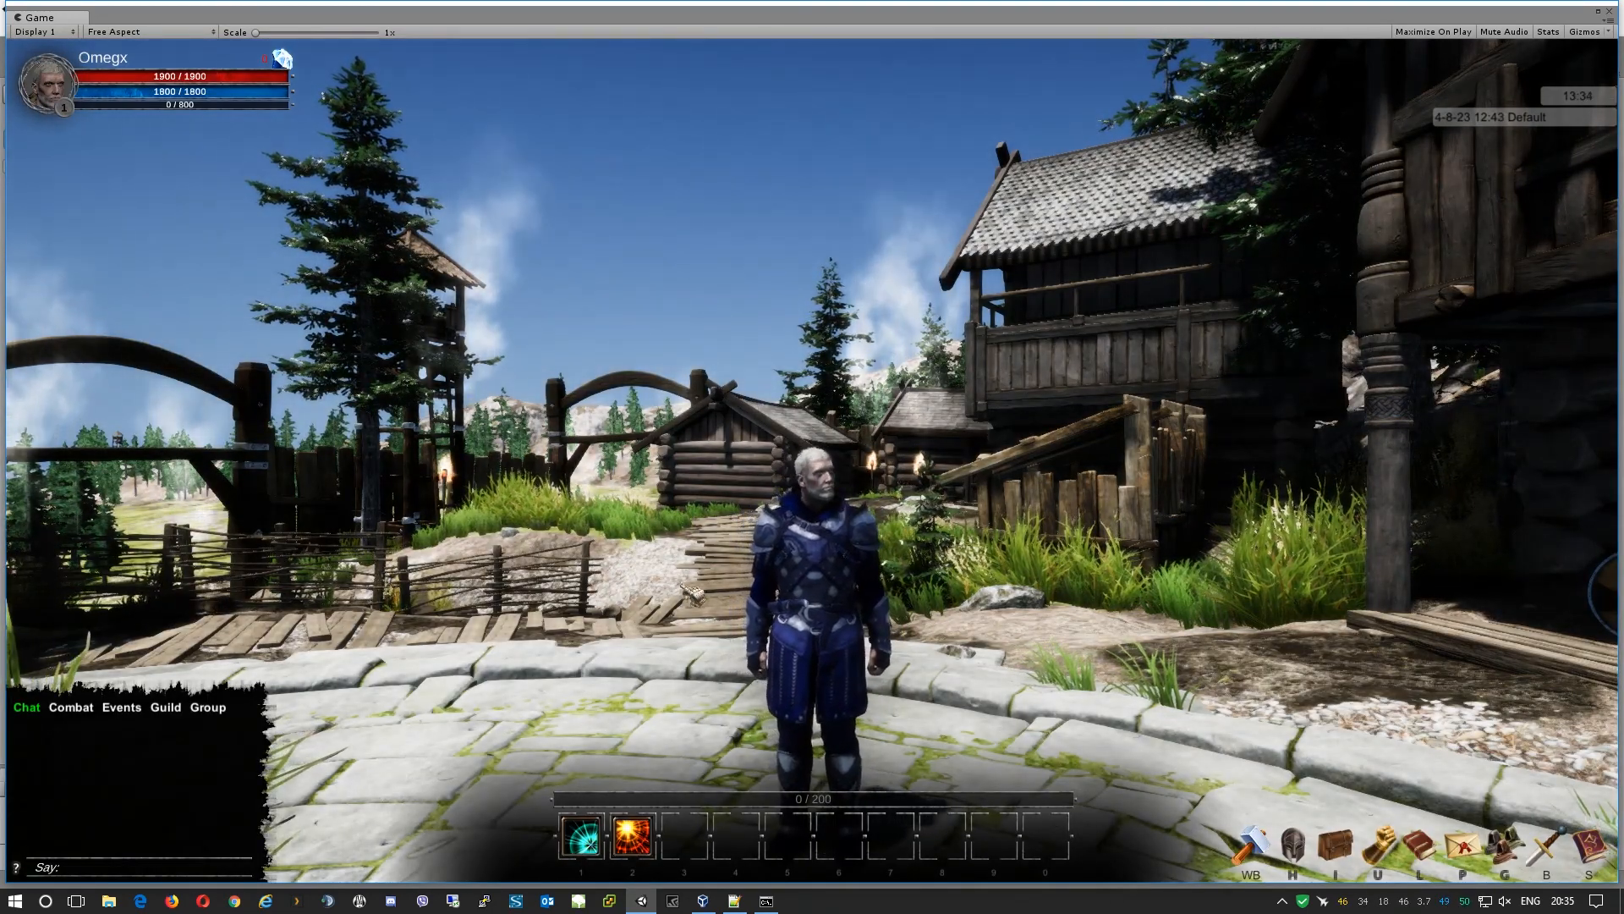
{"action": "left_click_drag", "start_coordinate": [675, 583], "coordinate": [474, 594]}
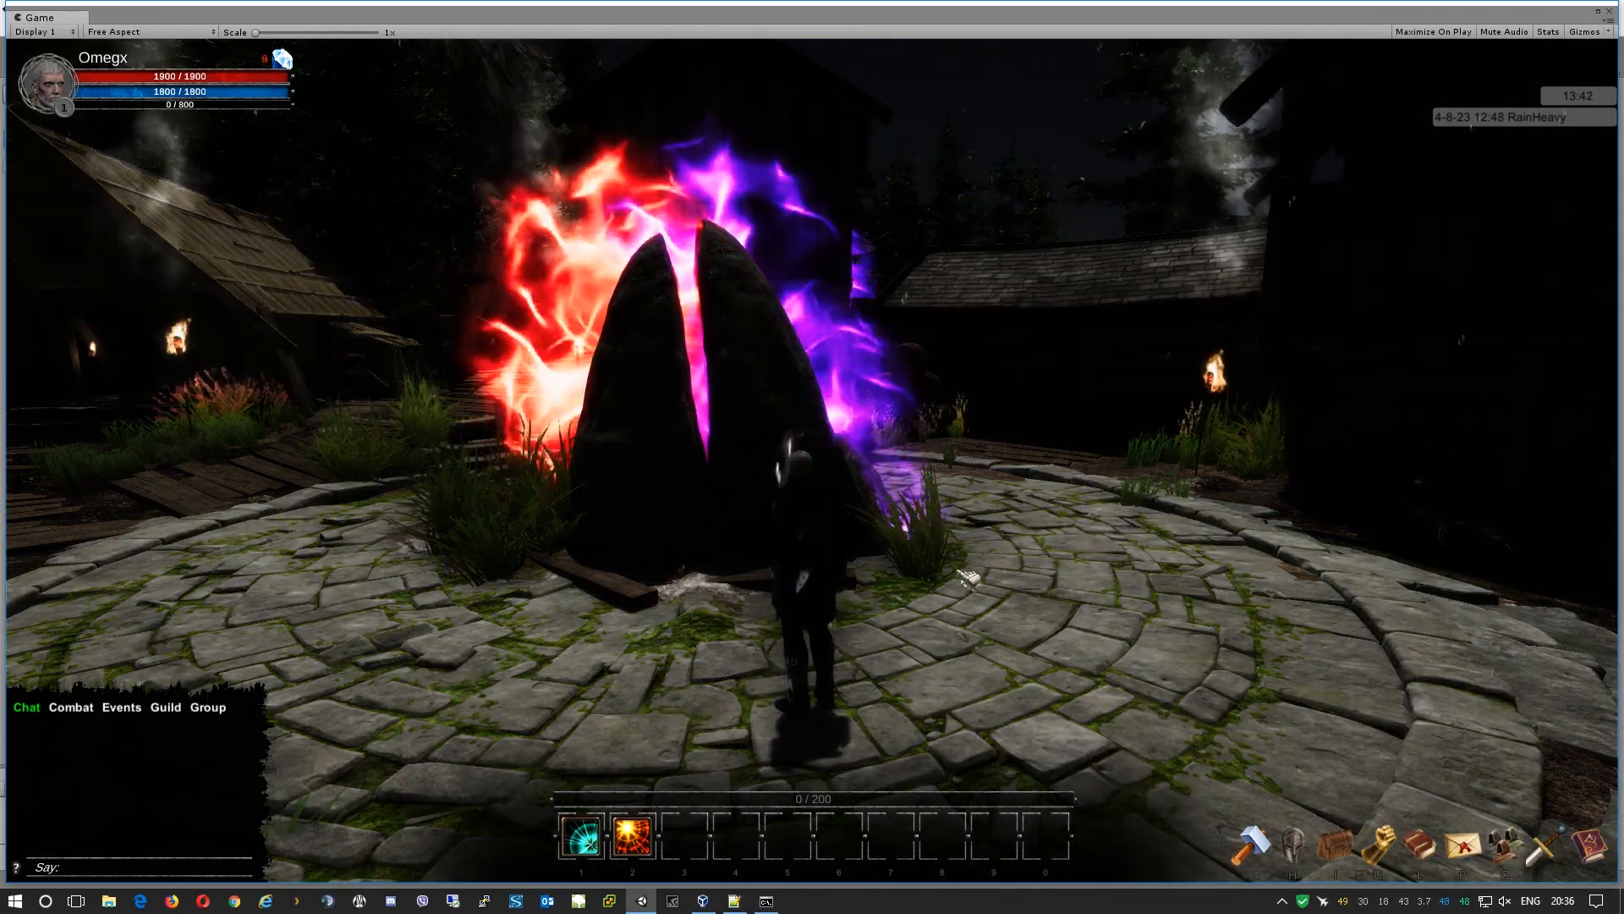
{"action": "left_click_drag", "start_coordinate": [961, 572], "coordinate": [1108, 569]}
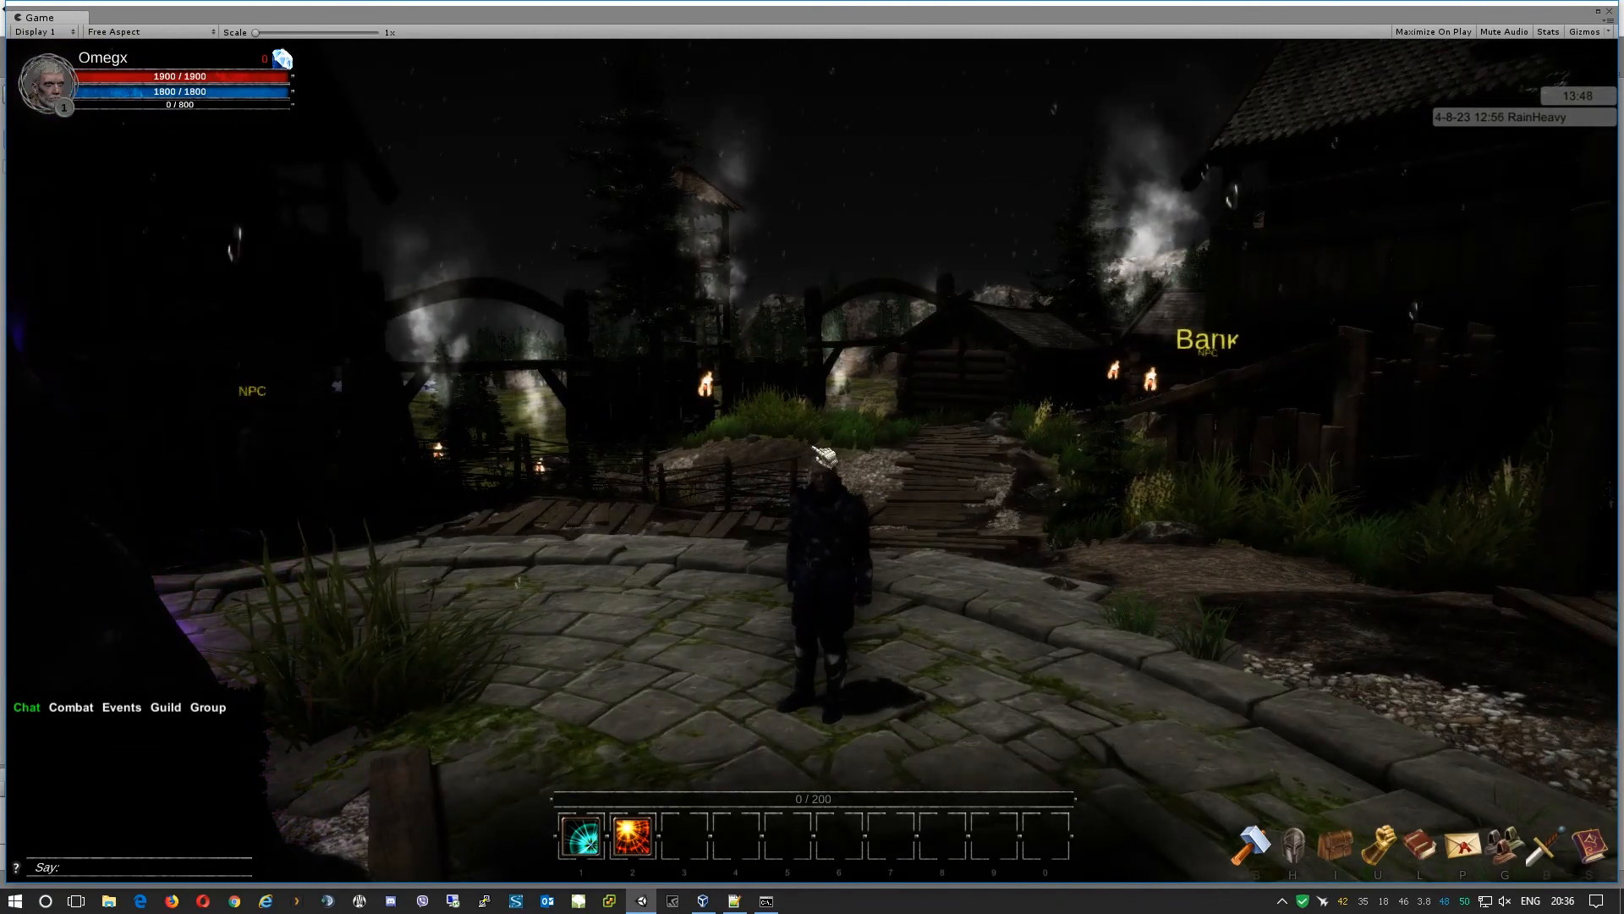